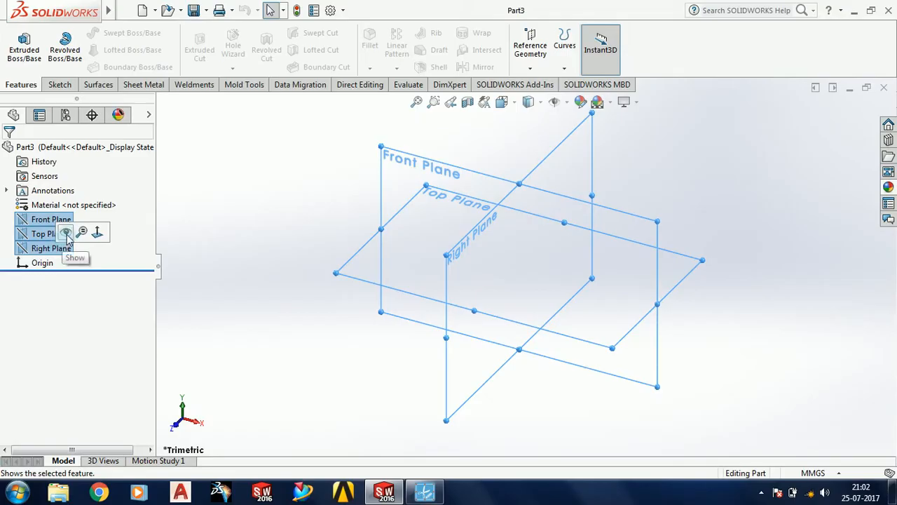
# Step: Show the Front, Top and Right reference planes in the graphics area
pyautogui.click(66, 232)
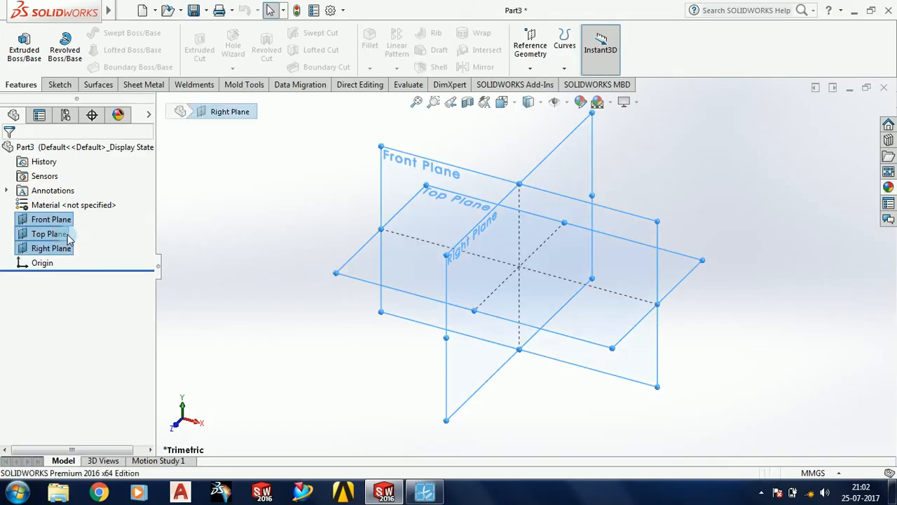
pyautogui.click(331, 197)
pyautogui.moveTo(499, 236); pyautogui.dragTo(527, 247, button='middle')
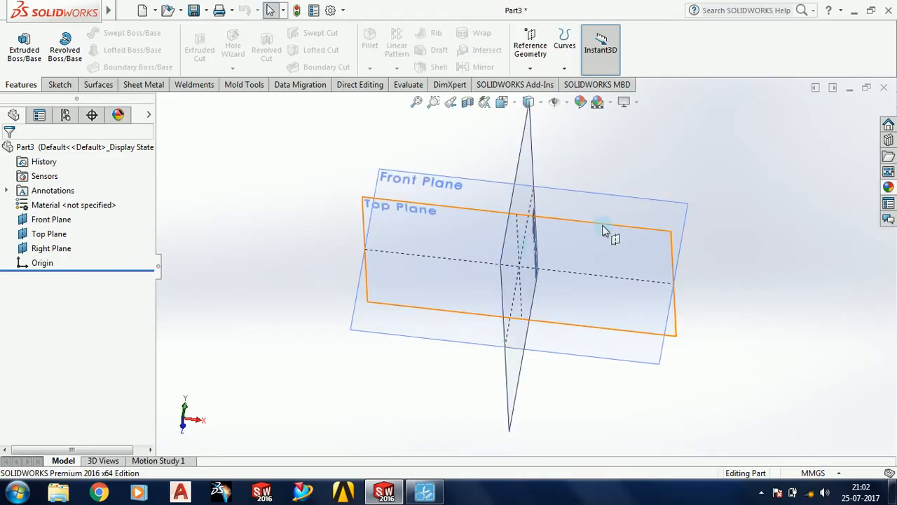
# Step: Sketch a center rectangle on the Front Plane, centred on the origin, and exit the sketch
pyautogui.click(632, 212)
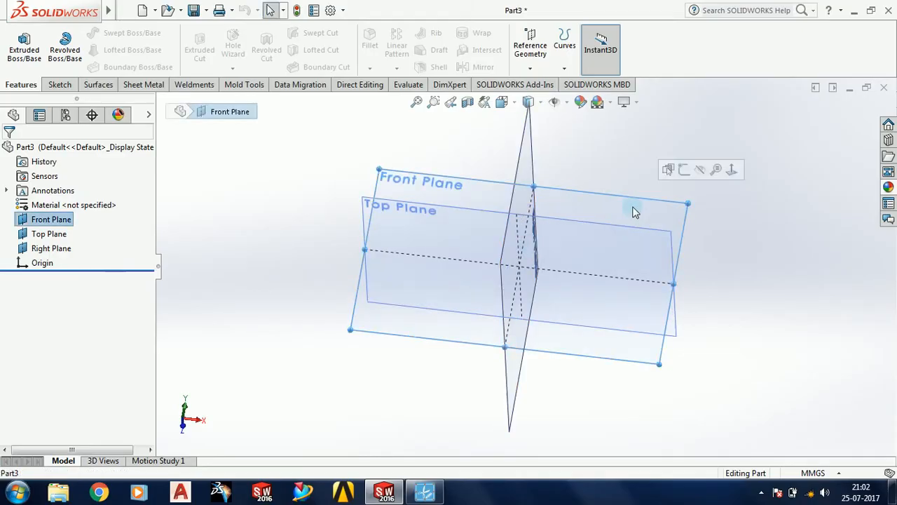
pyautogui.click(685, 171)
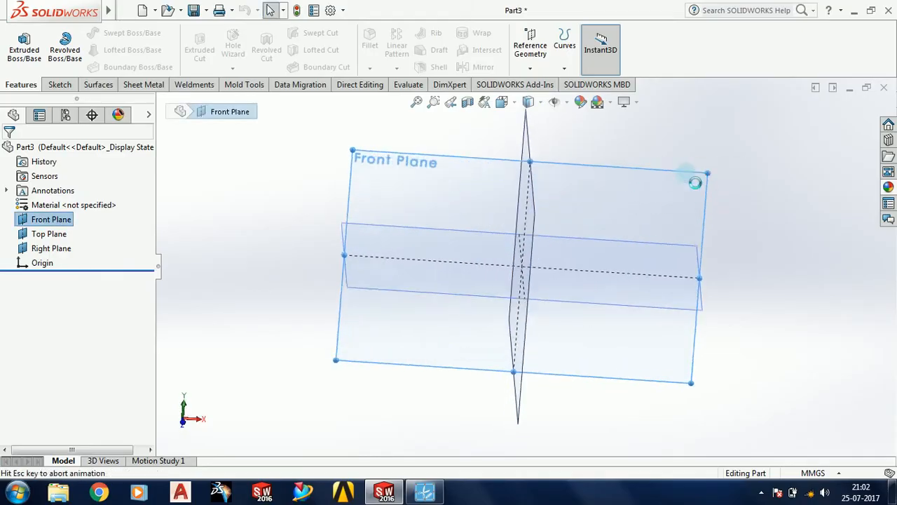
pyautogui.moveTo(2, 5)
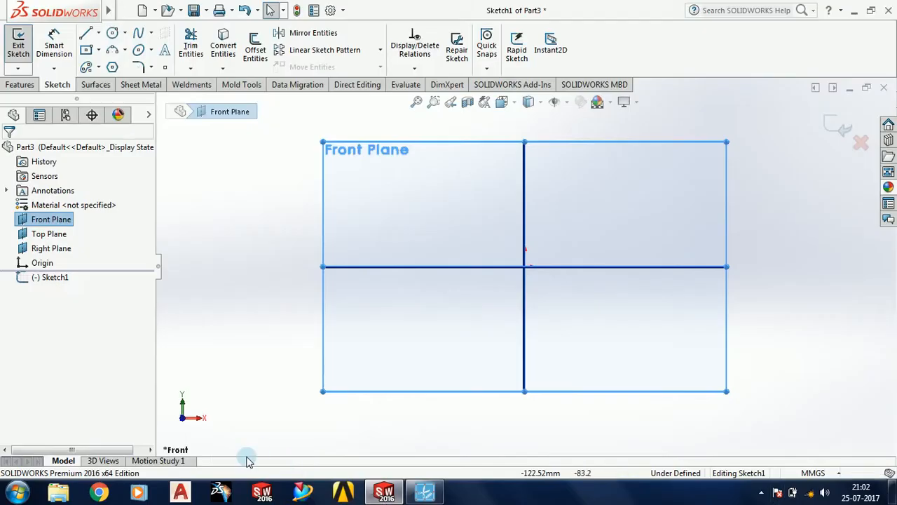
pyautogui.click(87, 51)
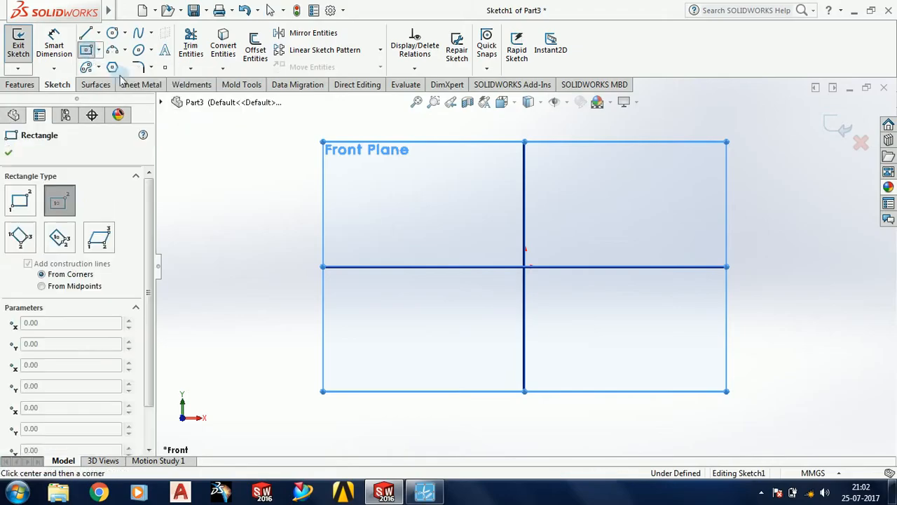
pyautogui.click(526, 268)
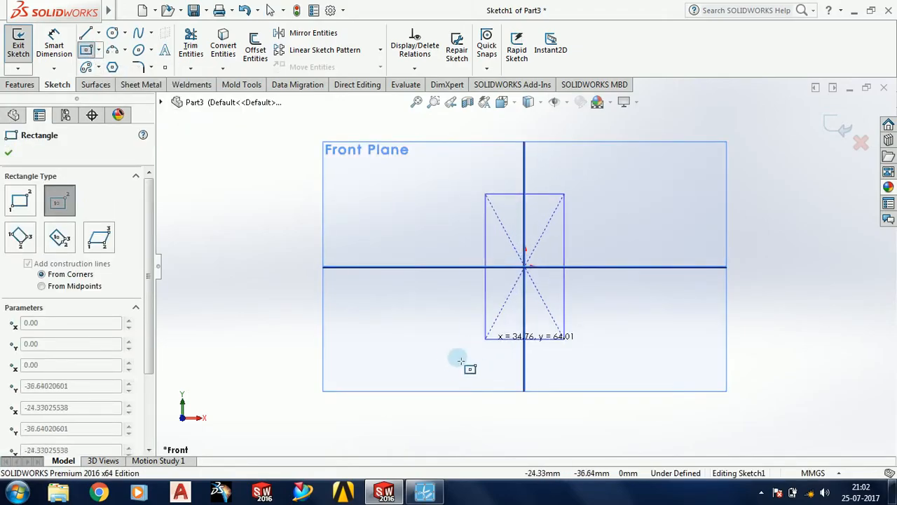
pyautogui.click(369, 375)
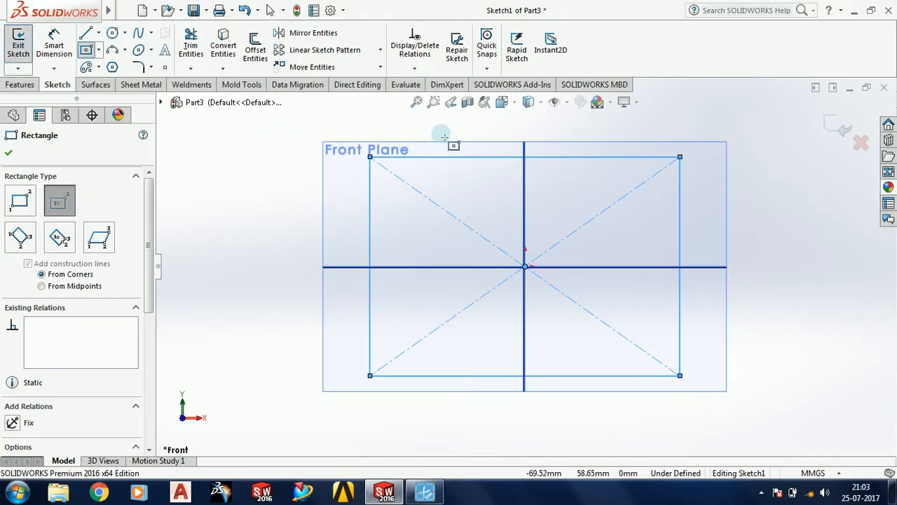
pyautogui.click(837, 122)
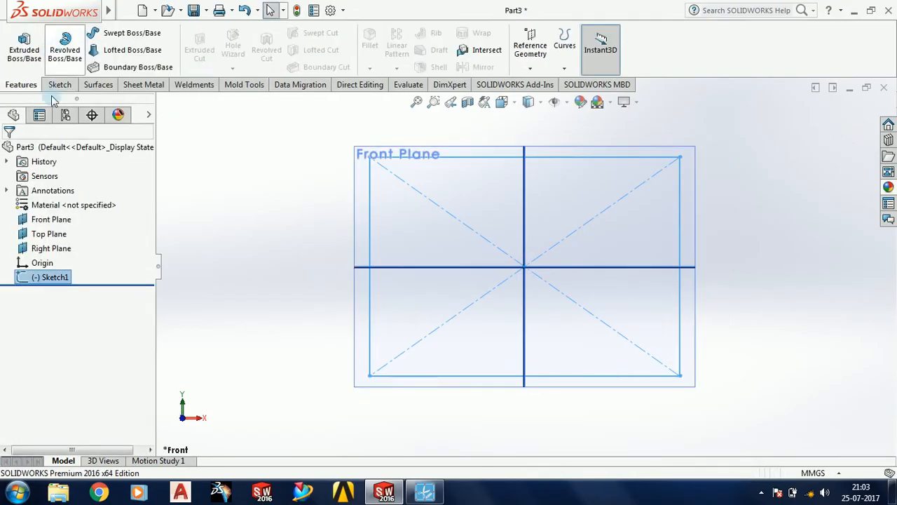
# Step: Extrude the rectangle sketch as a blind boss with a depth of 20 mm
pyautogui.moveTo(232, 220); pyautogui.dragTo(273, 227, button='middle')
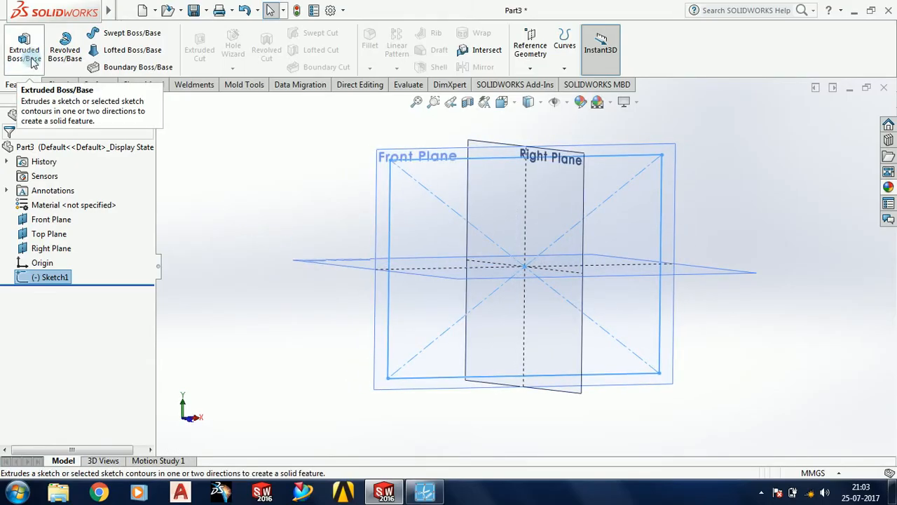
pyautogui.click(27, 53)
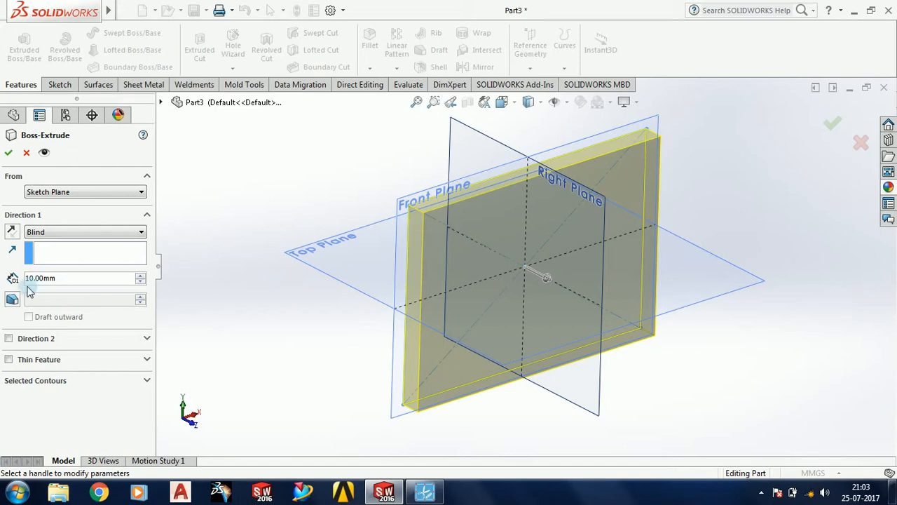
pyautogui.click(139, 275)
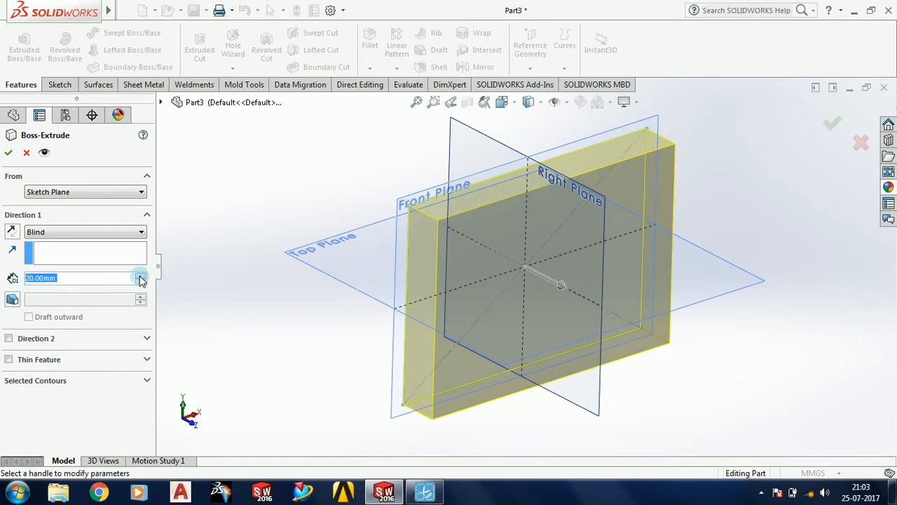
pyautogui.click(10, 154)
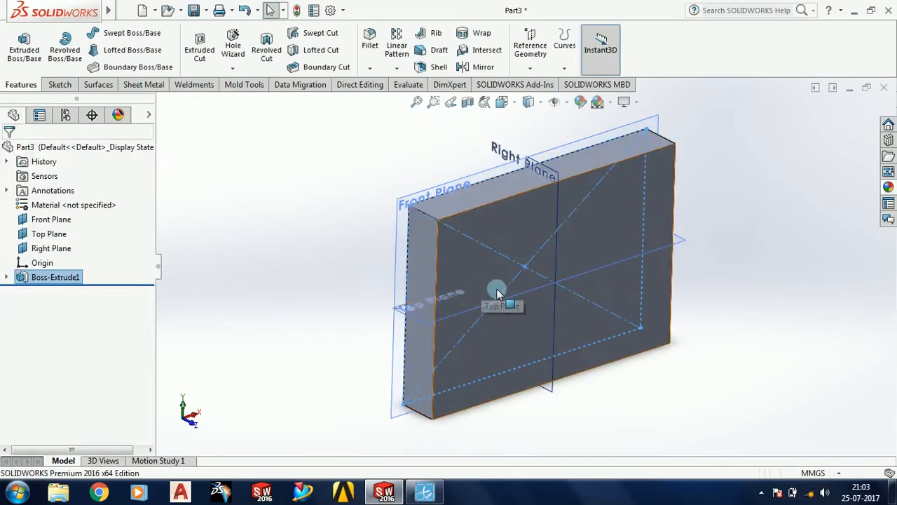
pyautogui.click(336, 316)
pyautogui.moveTo(354, 330)
pyautogui.mouseDown(button='middle')
pyautogui.moveTo(389, 347)
pyautogui.moveTo(367, 357)
pyautogui.moveTo(348, 345)
pyautogui.mouseUp(button='middle')
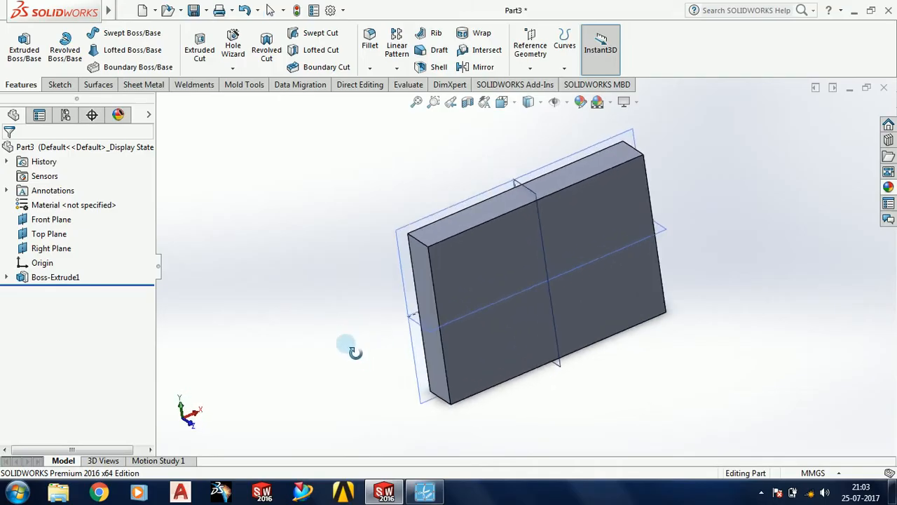
# Step: Reopen the block's extrusion for editing and examine the available start conditions
pyautogui.rightClick(62, 278)
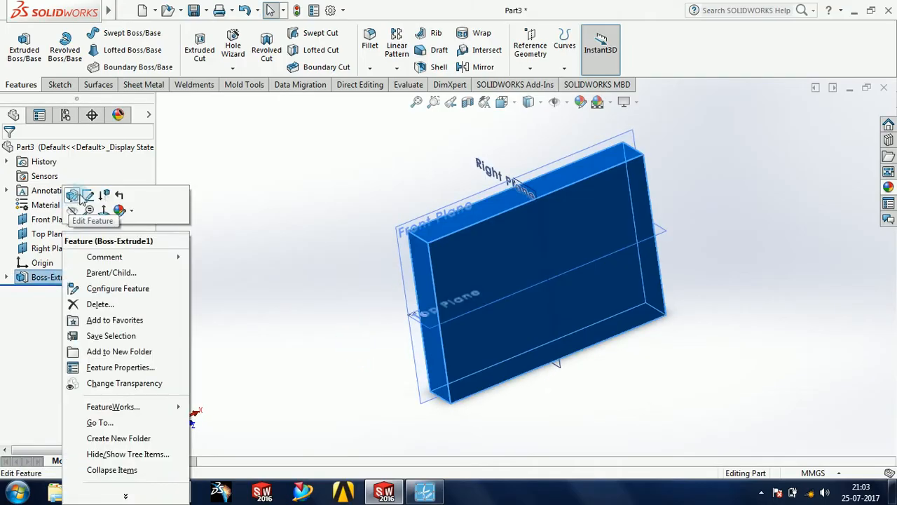
pyautogui.click(73, 197)
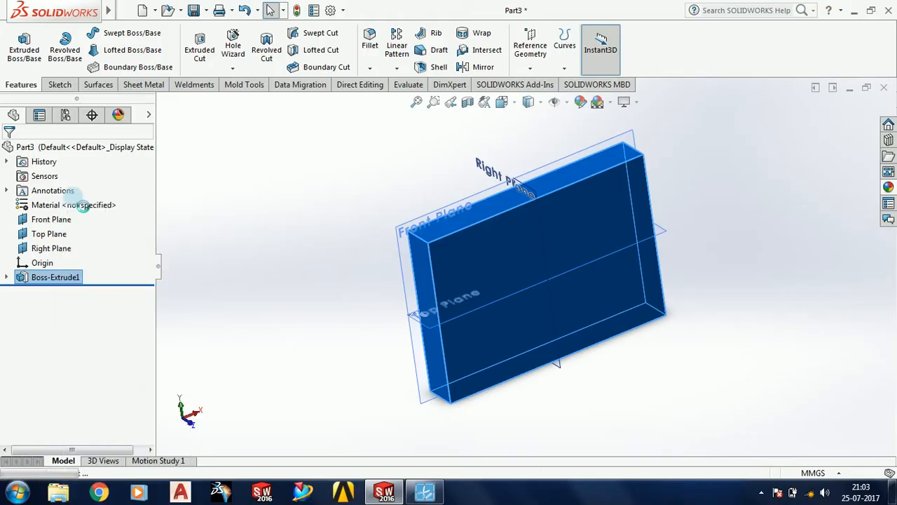
pyautogui.click(77, 196)
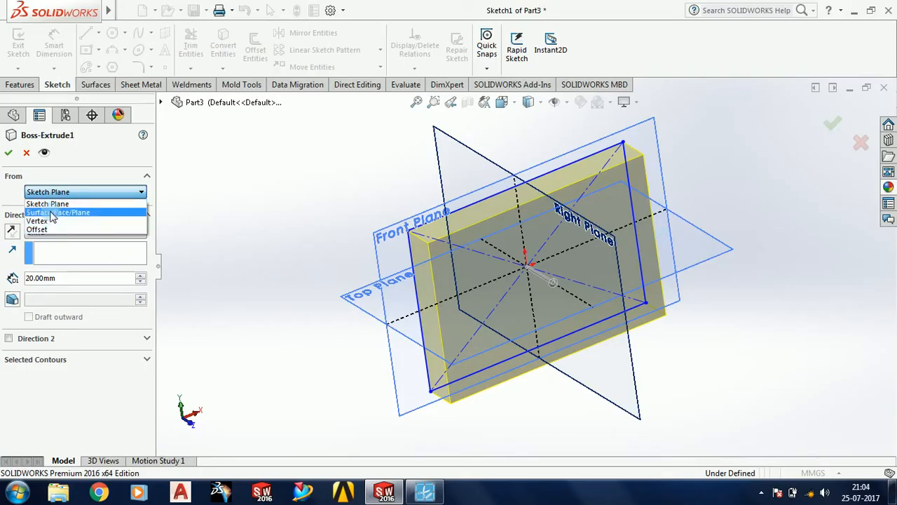
pyautogui.click(96, 176)
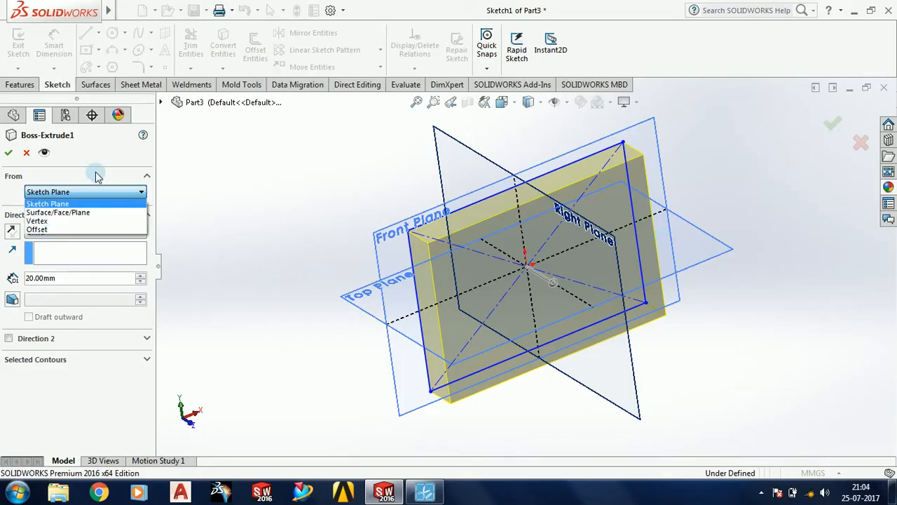
pyautogui.click(9, 155)
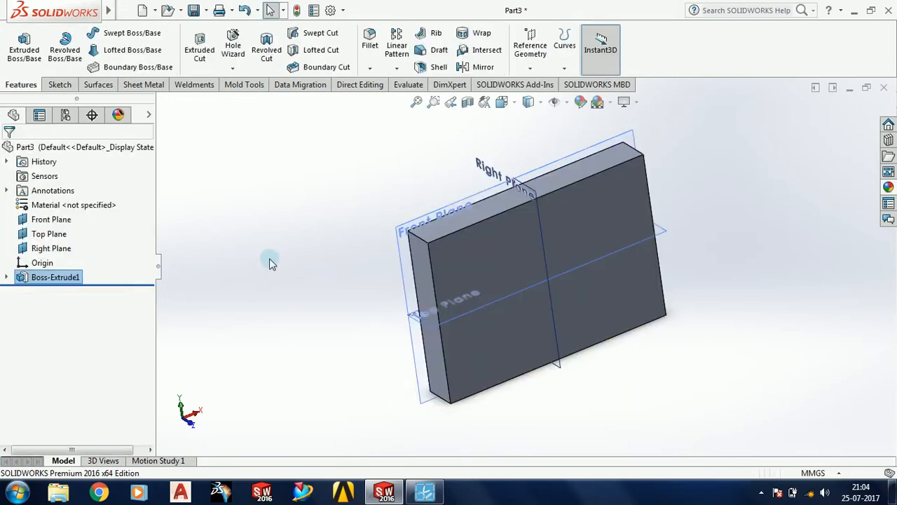
# Step: Sketch a circle on the block's large front face, centred on the origin, and exit the sketch
pyautogui.moveTo(350, 305); pyautogui.dragTo(355, 278, button='middle')
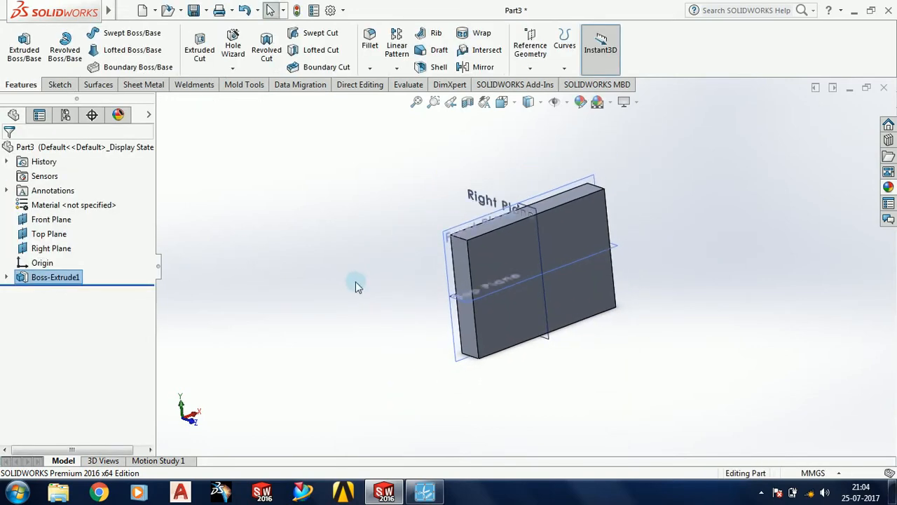
pyautogui.click(370, 216)
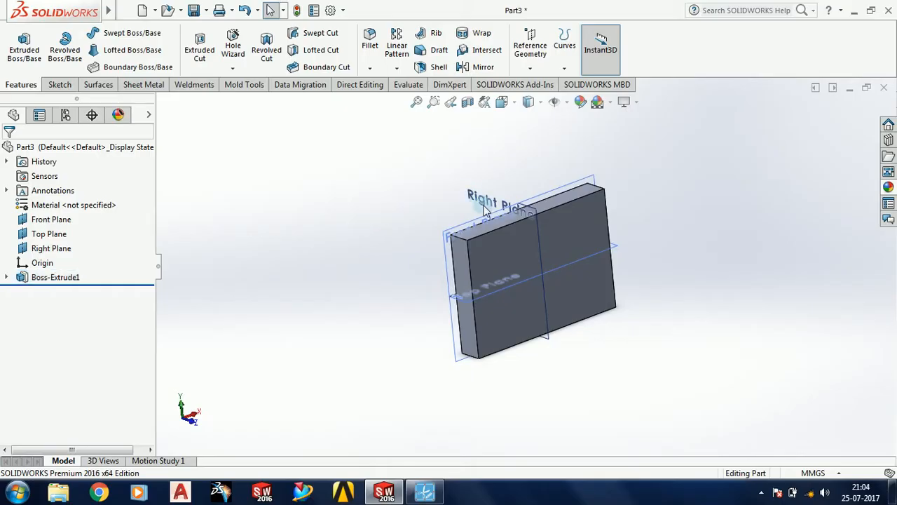
pyautogui.click(573, 234)
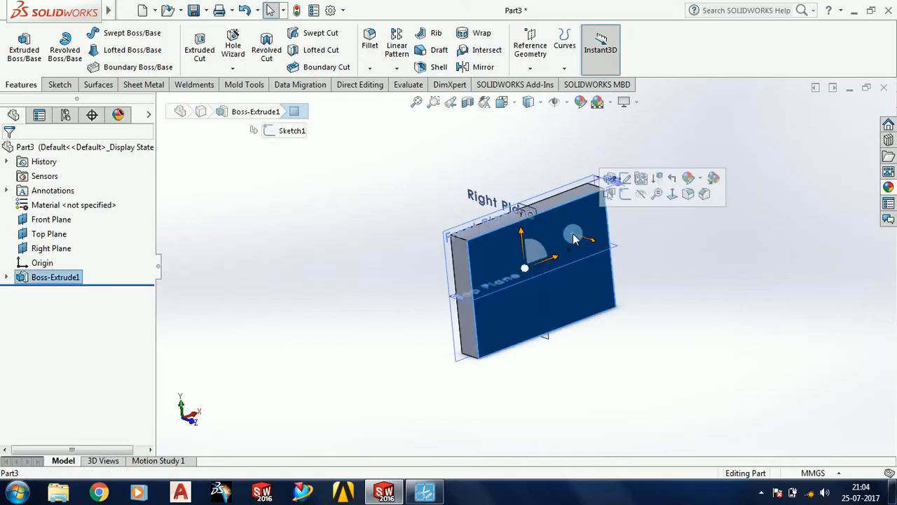
pyautogui.click(630, 197)
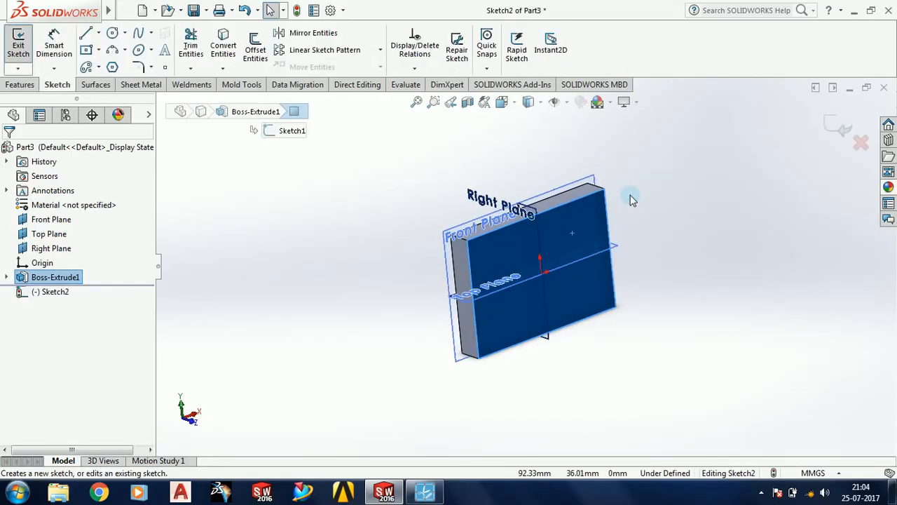
pyautogui.click(113, 33)
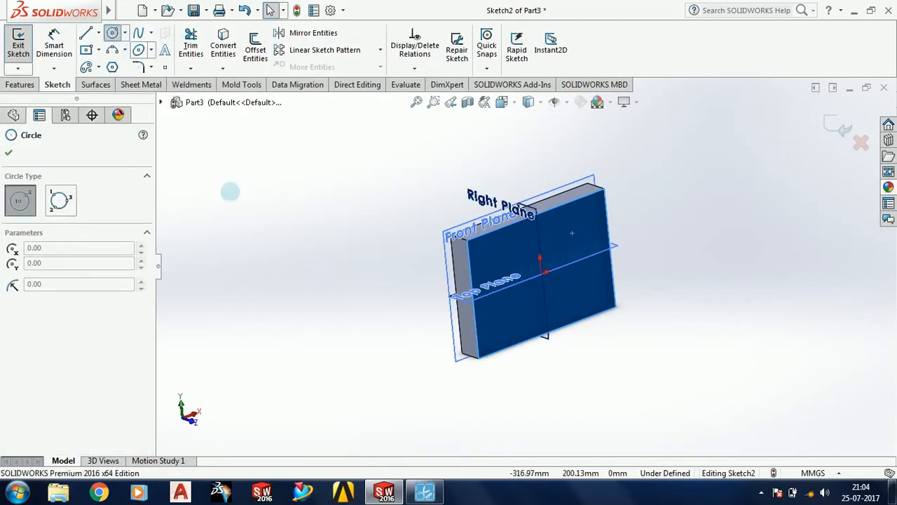
pyautogui.click(543, 272)
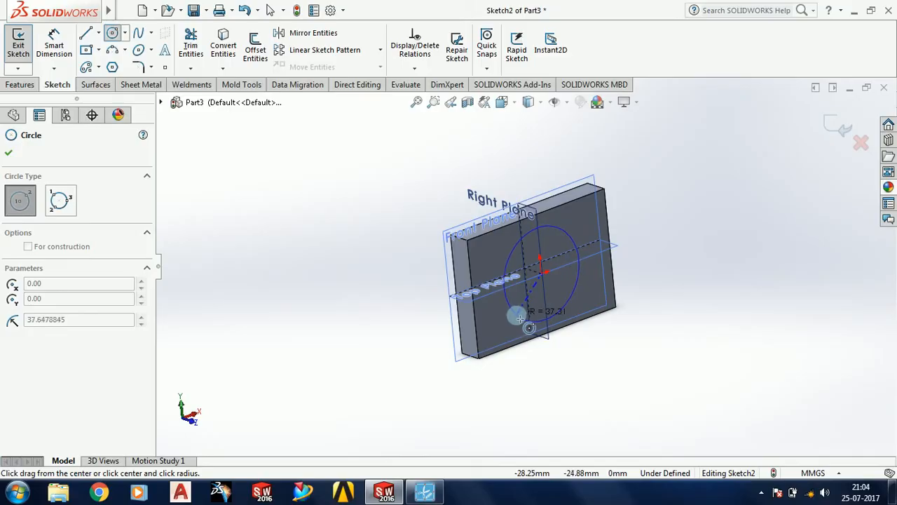
pyautogui.click(514, 323)
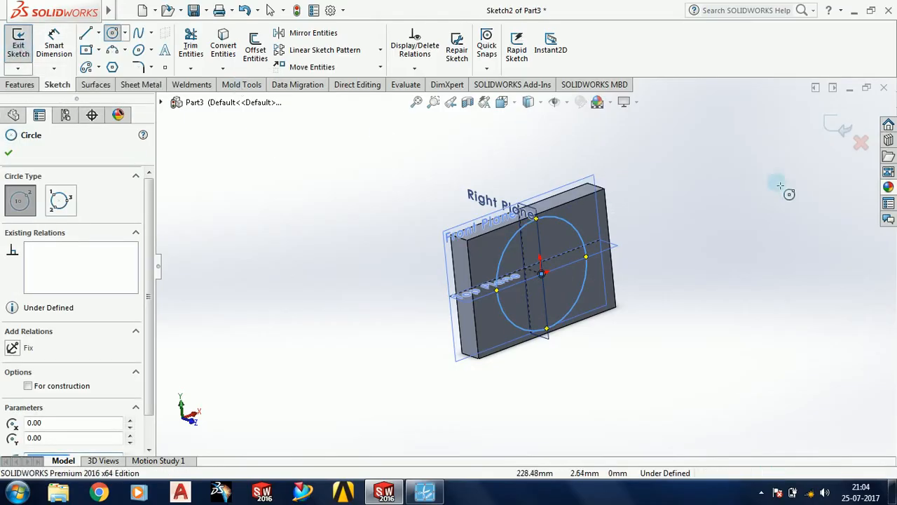
pyautogui.click(18, 43)
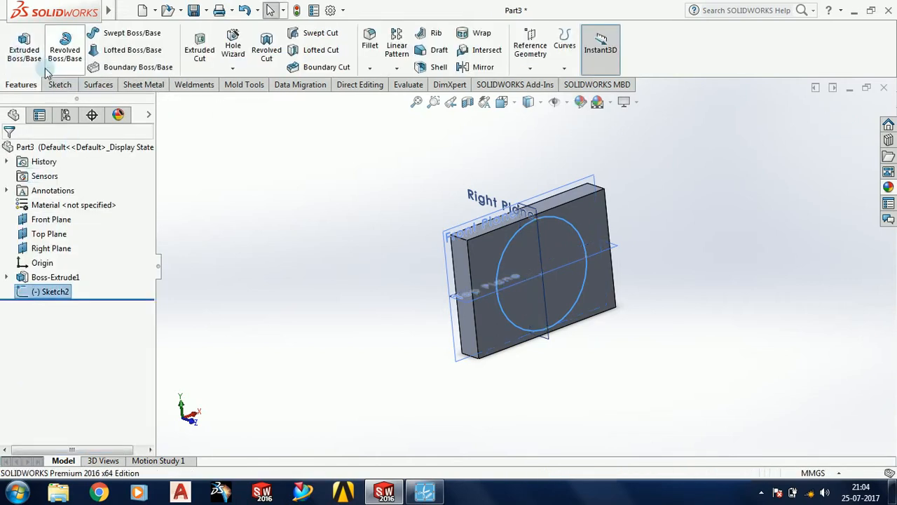
# Step: Start a blind boss extrusion of the circle sketch using the Offset start condition with a 20 mm offset
pyautogui.click(26, 51)
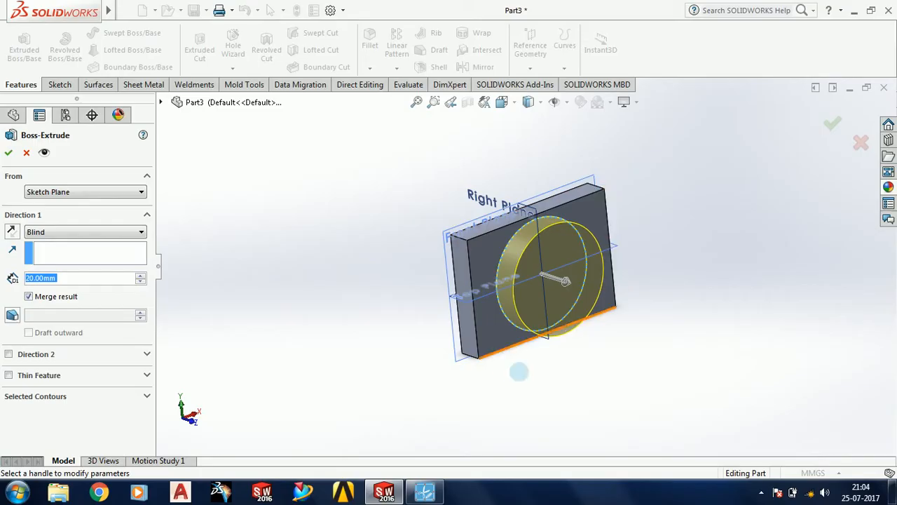
pyautogui.moveTo(467, 344); pyautogui.dragTo(470, 325, button='middle')
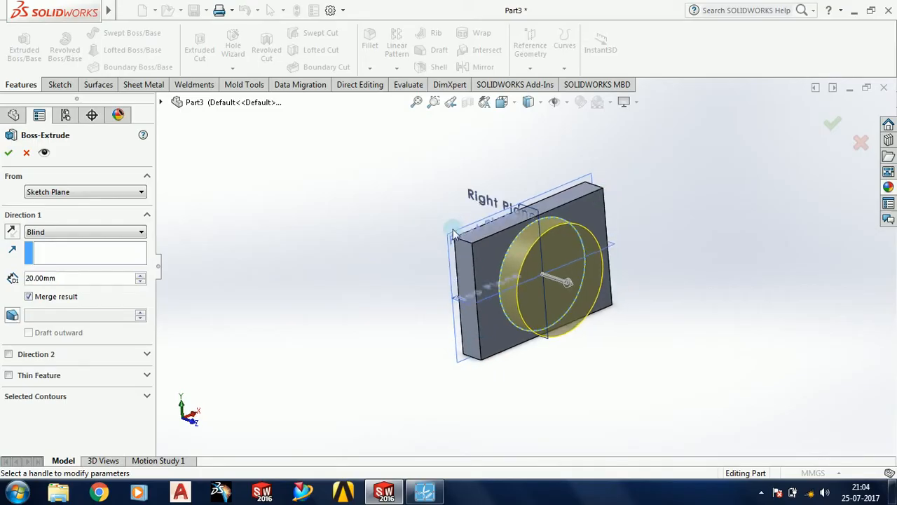
pyautogui.click(138, 193)
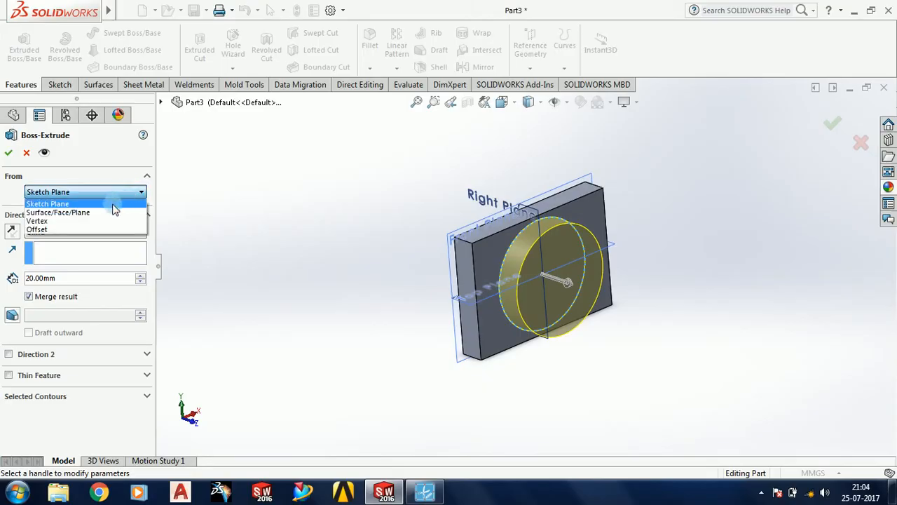
pyautogui.click(76, 229)
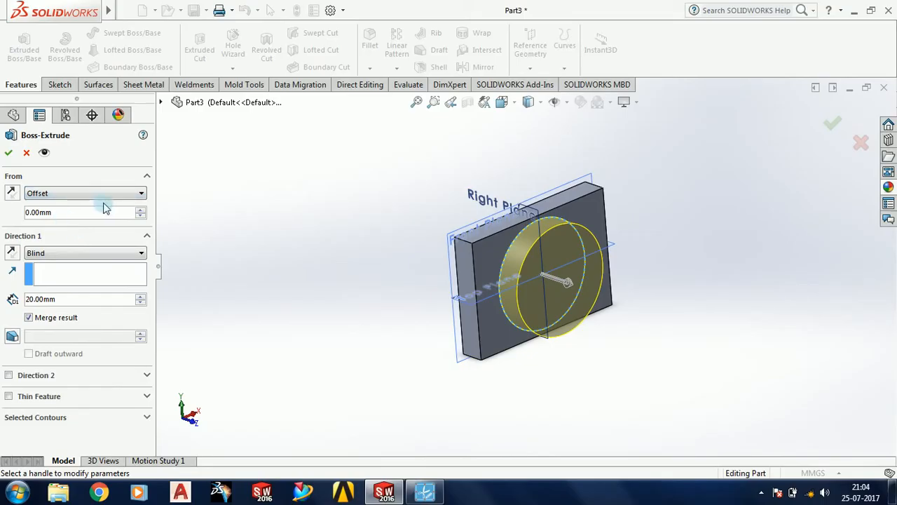
pyautogui.scroll(-1, 546, 256)
pyautogui.scroll(-2, 546, 257)
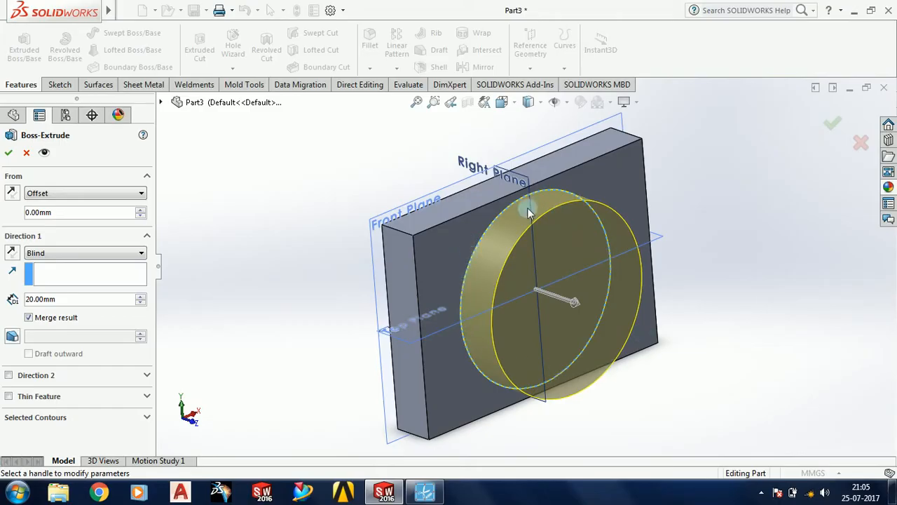
pyautogui.doubleClick(33, 212)
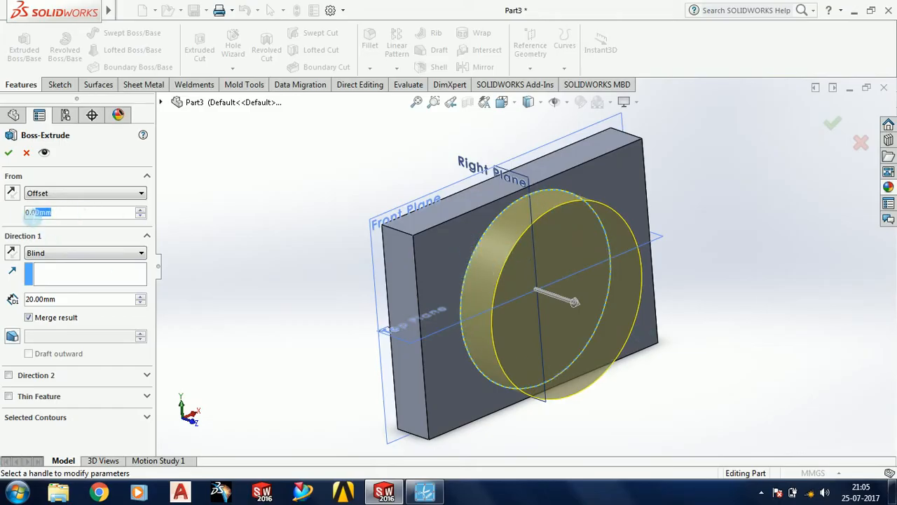
pyautogui.write('20')
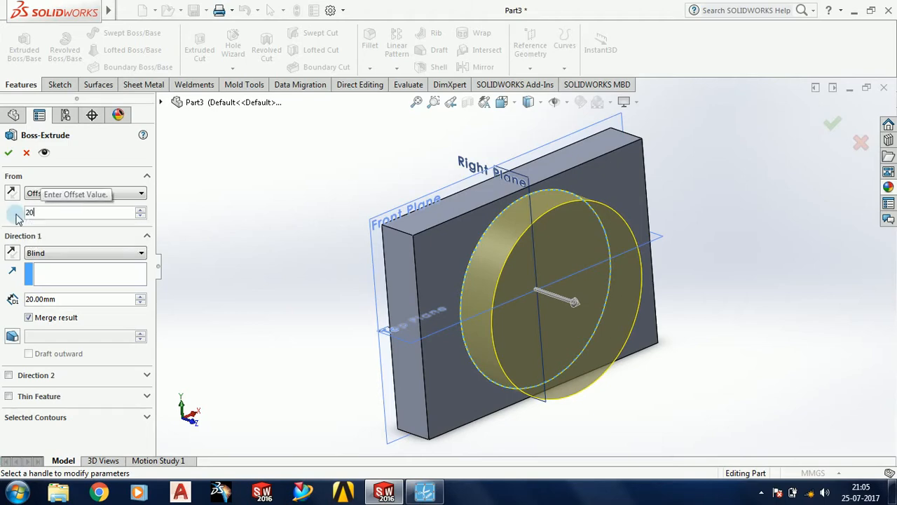
pyautogui.press('Return')
pyautogui.moveTo(408, 306); pyautogui.dragTo(444, 315, button='middle')
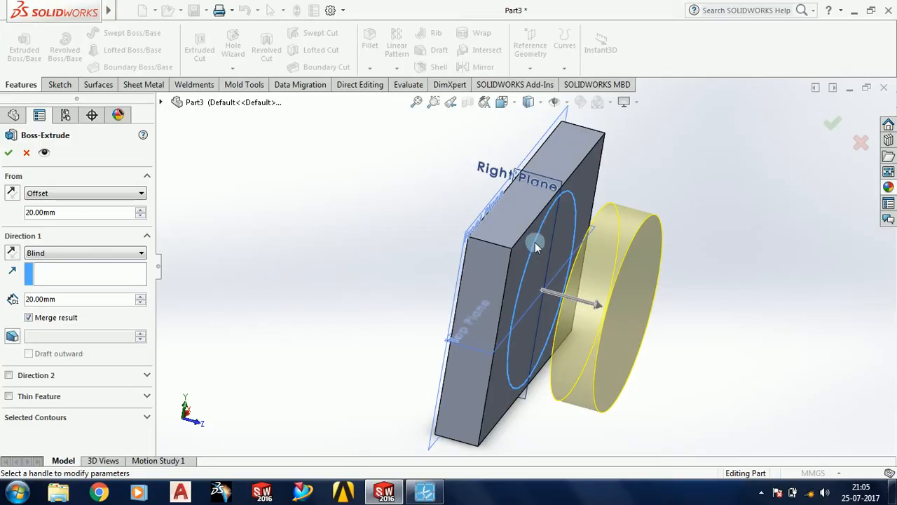
pyautogui.moveTo(535, 243); pyautogui.dragTo(576, 258, button='middle')
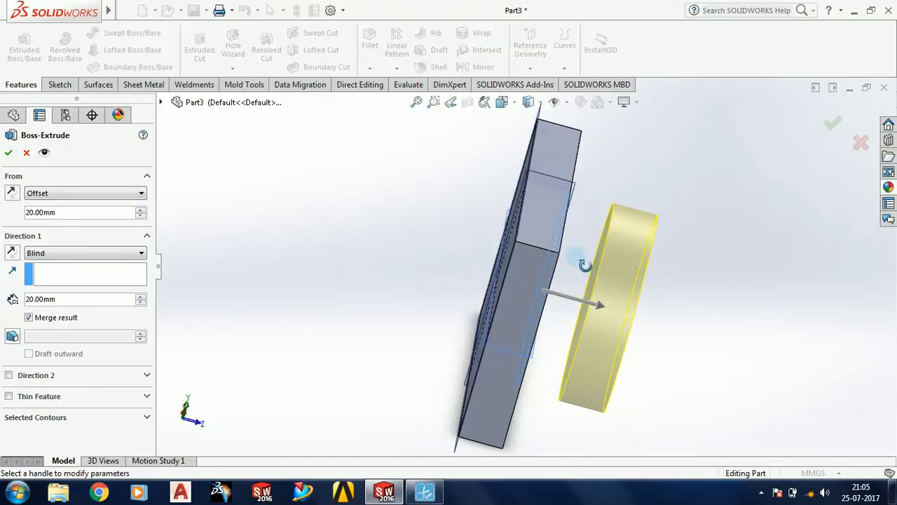
# Step: Increase the circular boss's start offset to 70 mm
pyautogui.click(141, 211)
pyautogui.click(141, 211)
pyautogui.click(141, 211)
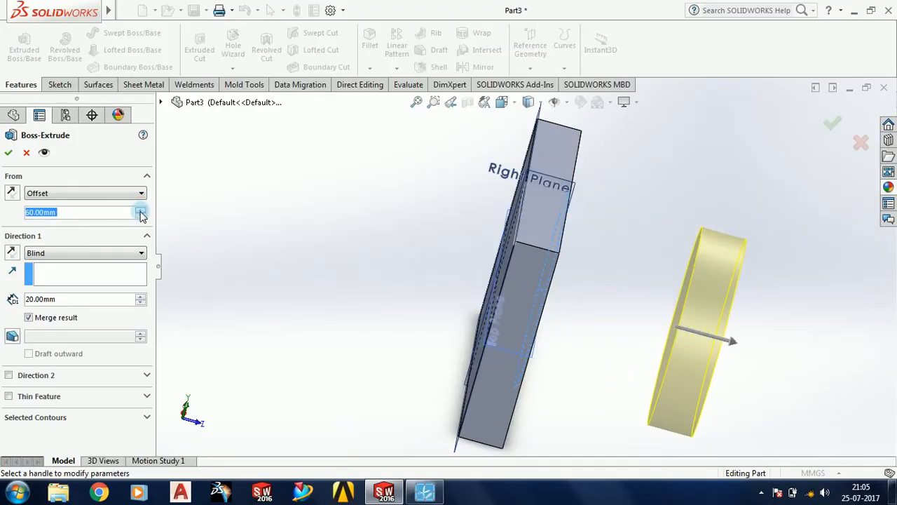
pyautogui.click(141, 210)
pyautogui.moveTo(852, 333); pyautogui.dragTo(745, 306, button='middle')
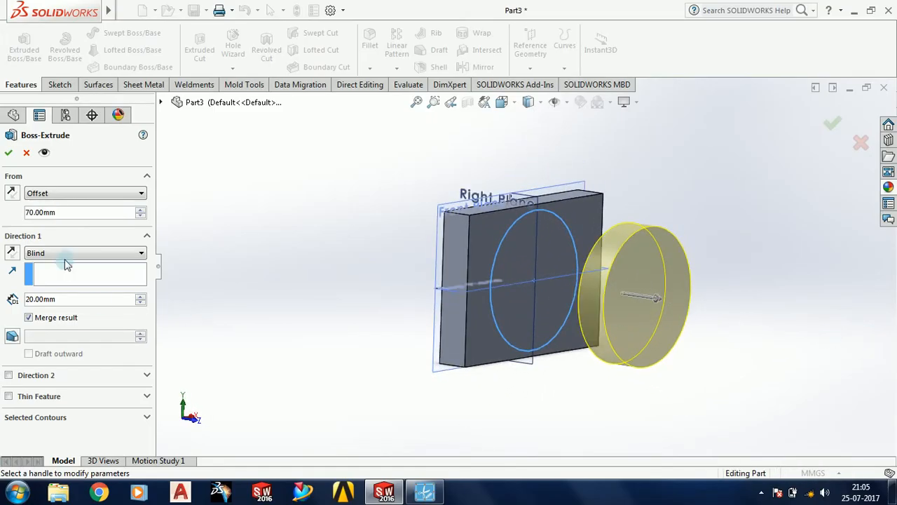
# Step: Set the circular boss's blind depth to 40 mm and finish the extrusion
pyautogui.click(140, 296)
pyautogui.click(140, 295)
pyautogui.moveTo(218, 302)
pyautogui.mouseDown(button='middle')
pyautogui.moveTo(366, 317)
pyautogui.moveTo(214, 293)
pyautogui.mouseUp(button='middle')
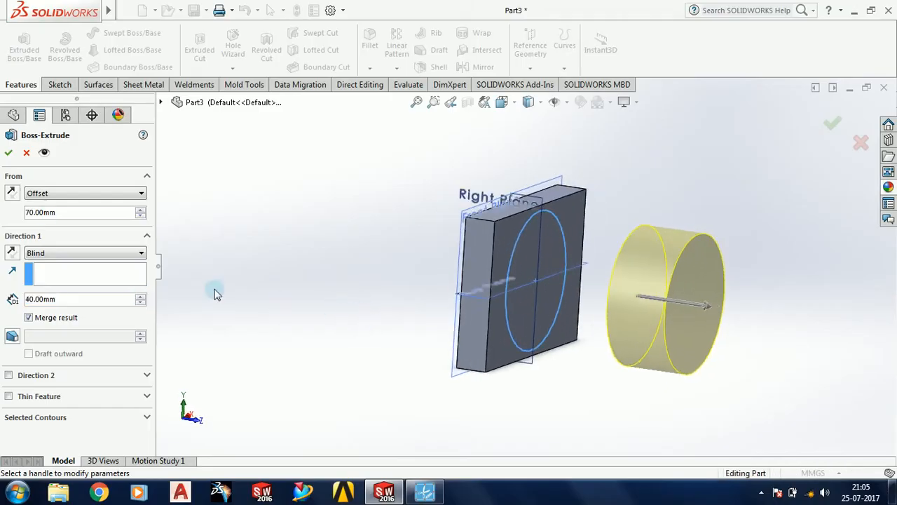
pyautogui.click(9, 158)
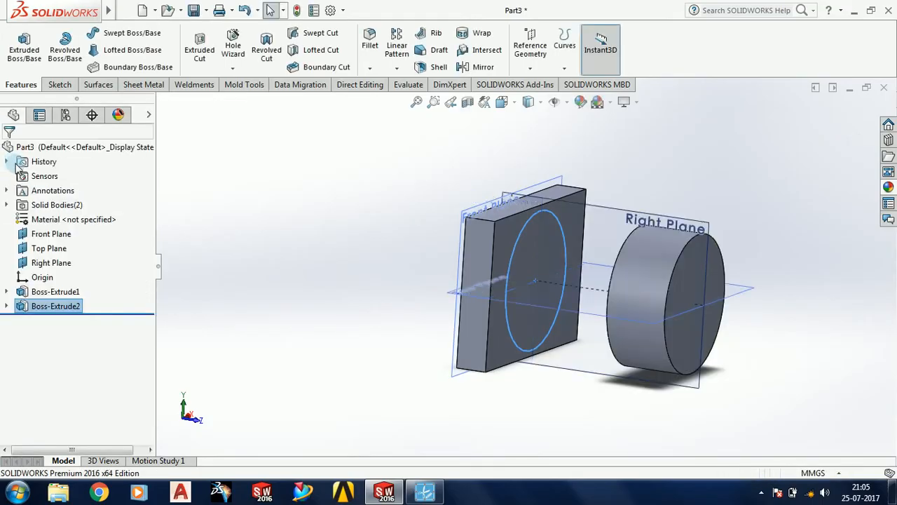
pyautogui.click(279, 262)
# Step: Sketch a center rectangle about 33 by 24 mm on the block's large front face, centred on the origin, and exit the sketch
pyautogui.moveTo(354, 304); pyautogui.dragTo(345, 303, button='middle')
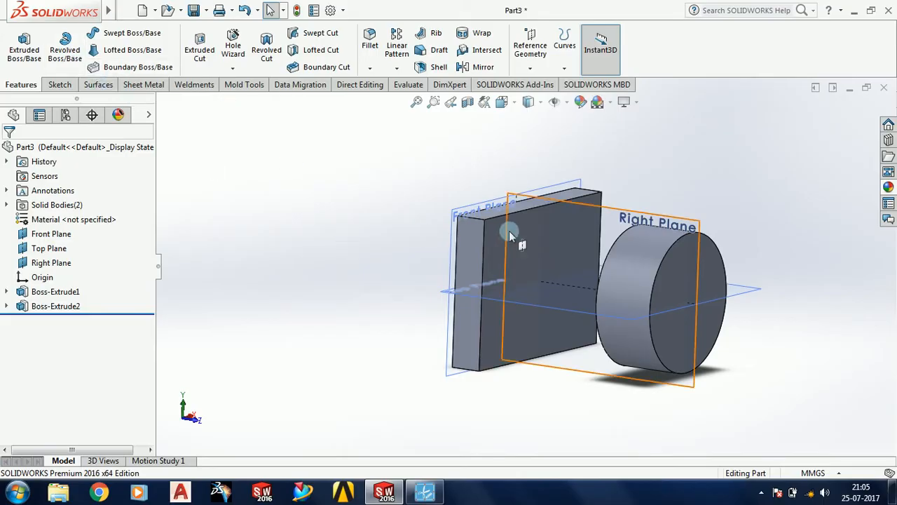
pyautogui.click(498, 252)
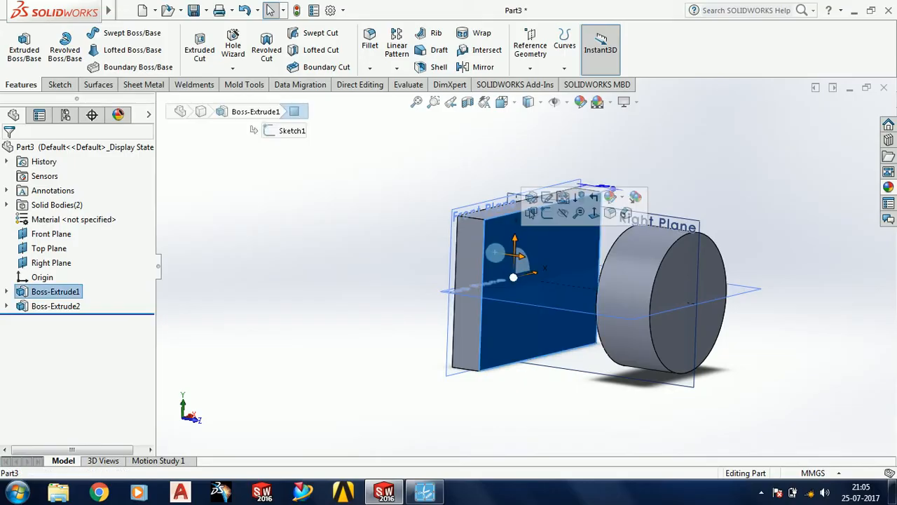
pyautogui.click(547, 213)
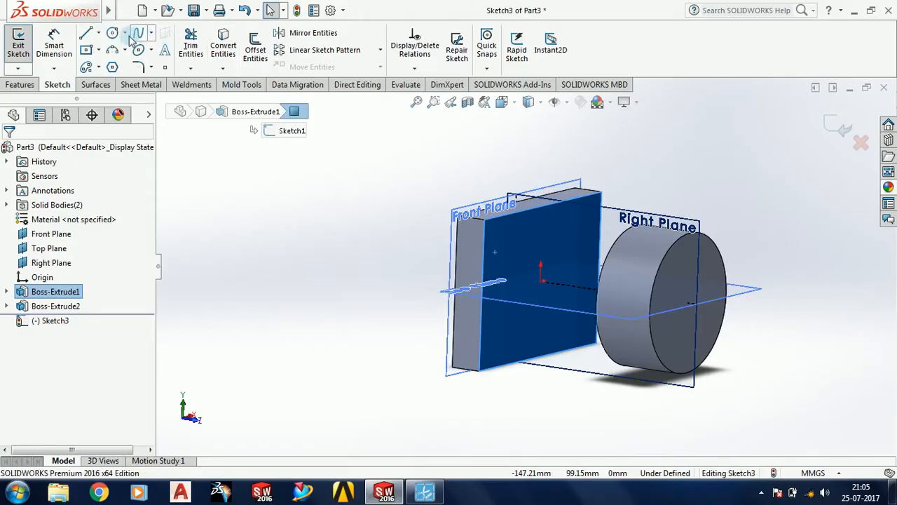
pyautogui.click(87, 52)
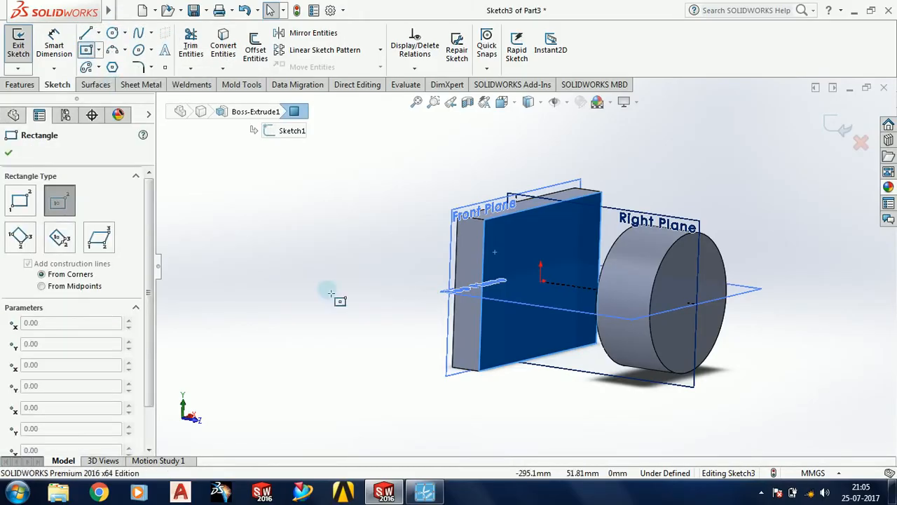
pyautogui.click(545, 284)
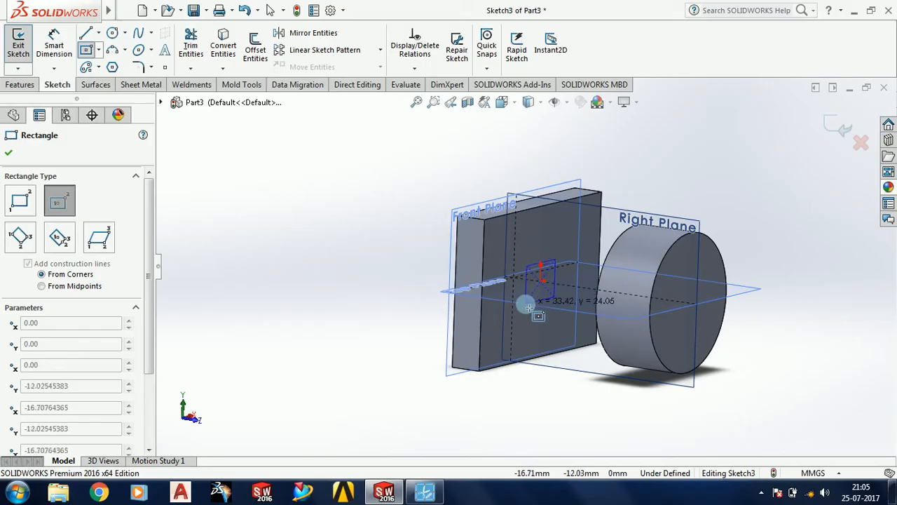
pyautogui.click(527, 304)
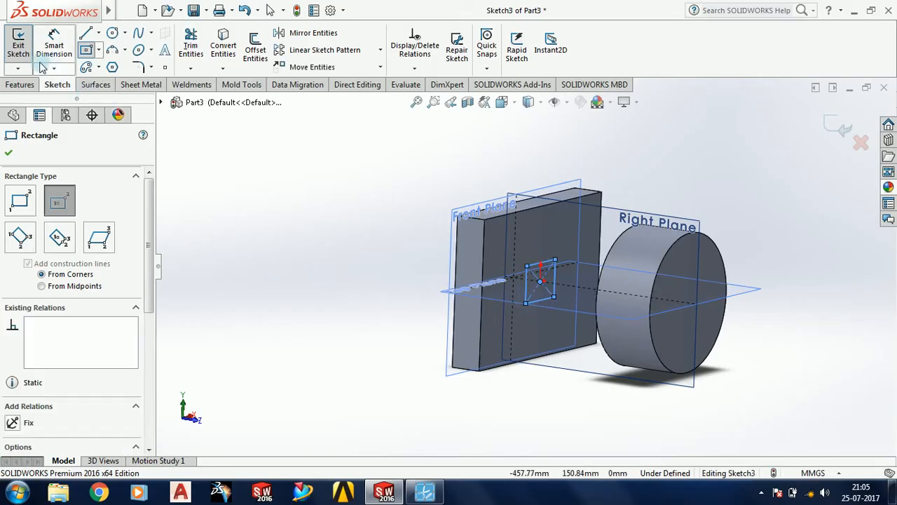
pyautogui.click(18, 43)
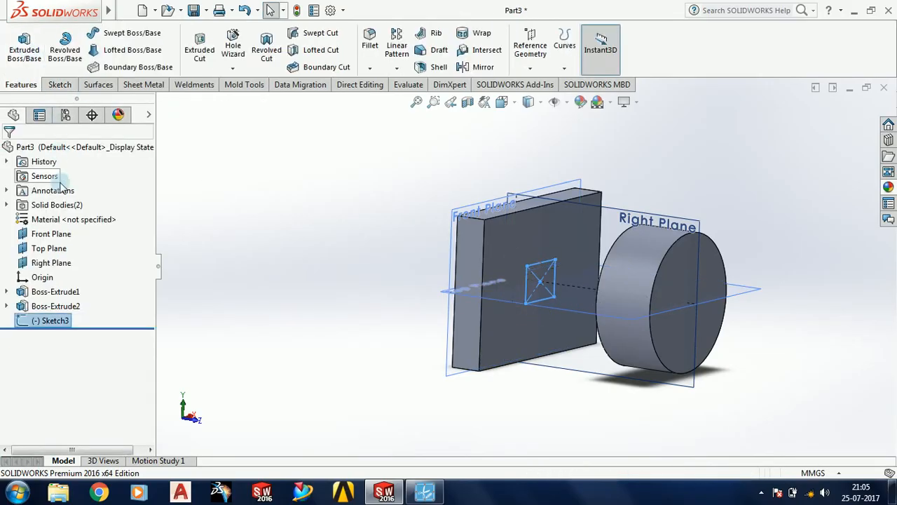
# Step: Start a boss extrusion of the small rectangle with Surface/Face/Plane as its start condition, using the cylinder's outer flat face
pyautogui.click(24, 46)
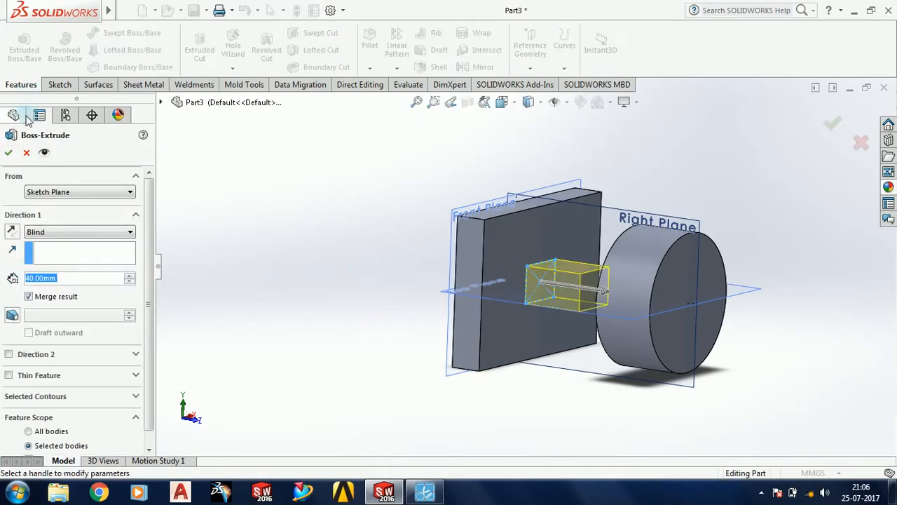
pyautogui.click(72, 193)
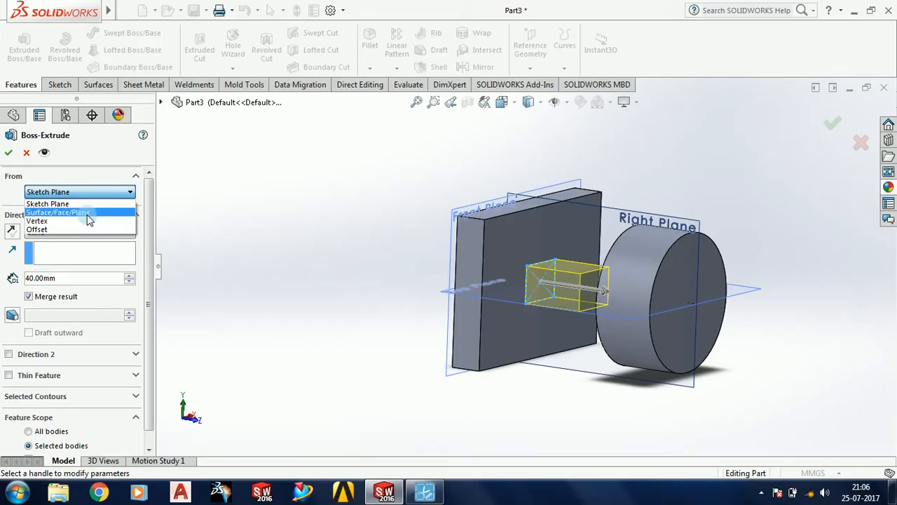
pyautogui.click(87, 213)
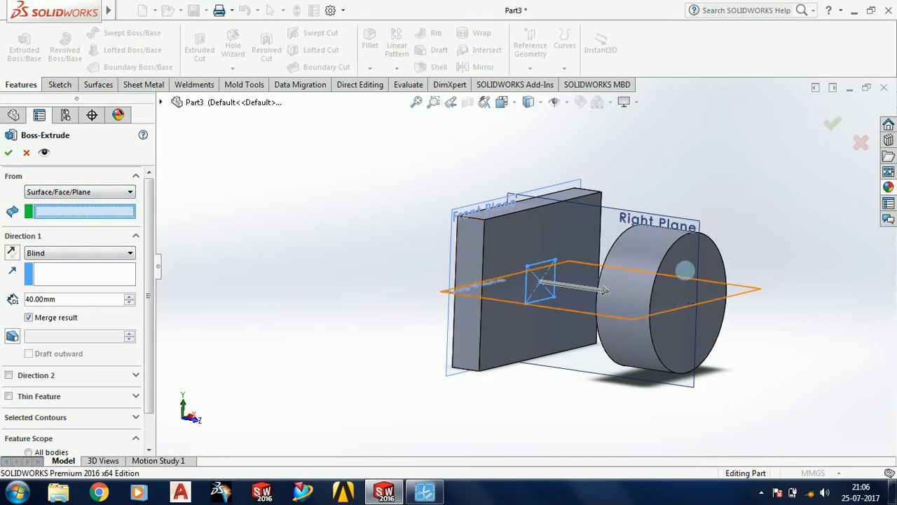
pyautogui.click(679, 260)
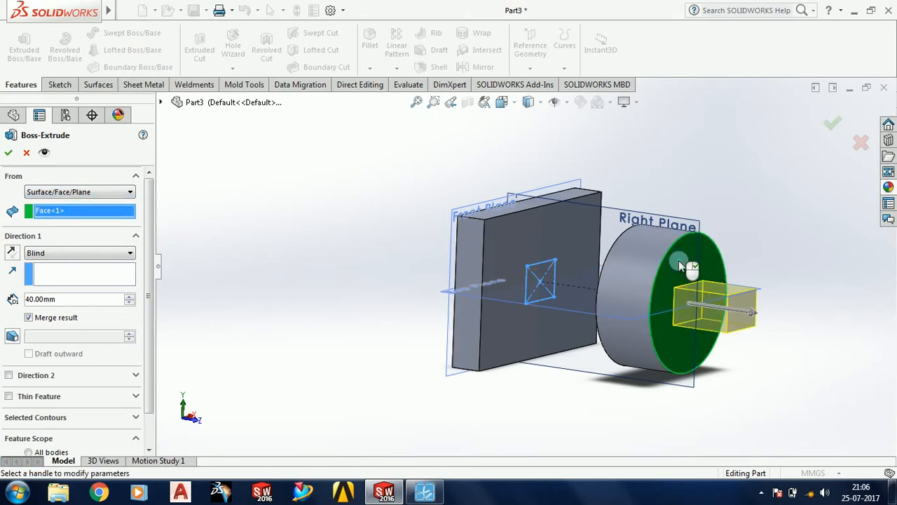
pyautogui.moveTo(518, 402); pyautogui.dragTo(533, 280, button='middle')
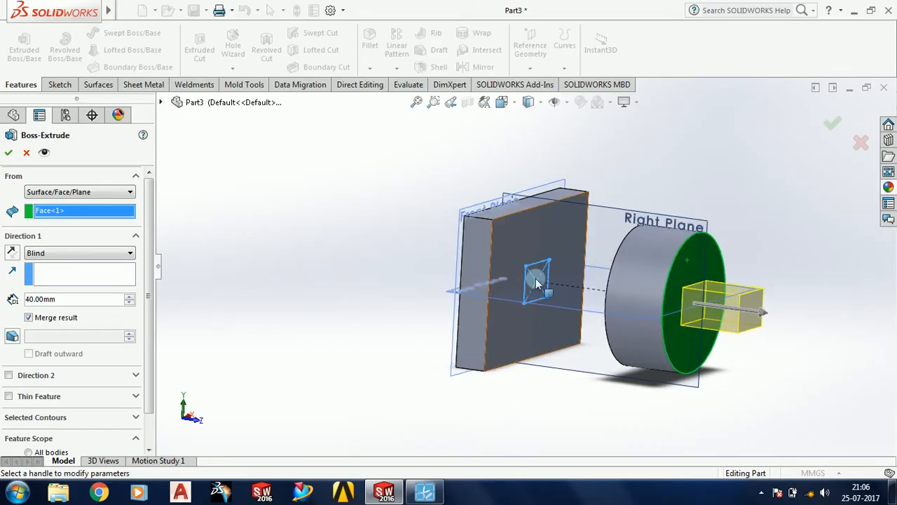
pyautogui.moveTo(524, 242); pyautogui.dragTo(691, 265, button='middle')
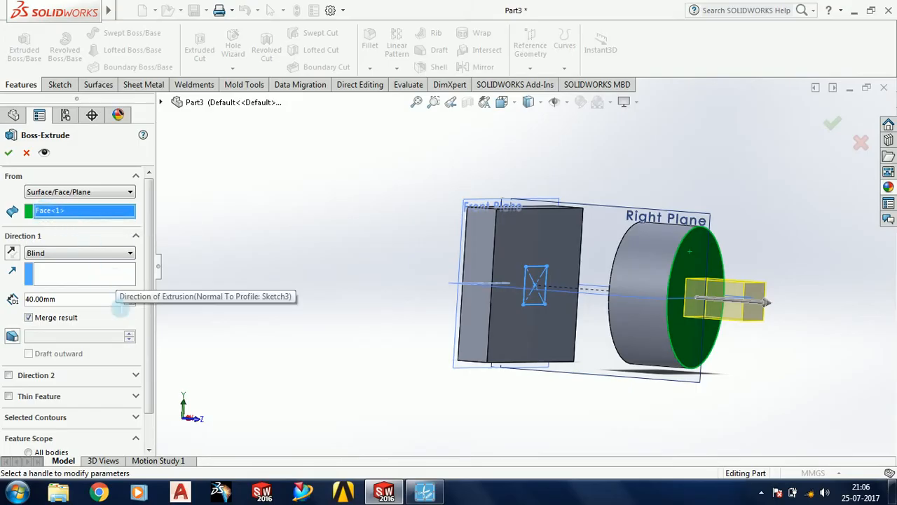
# Step: Reduce the rectangular boss's blind depth to 20 mm
pyautogui.click(131, 303)
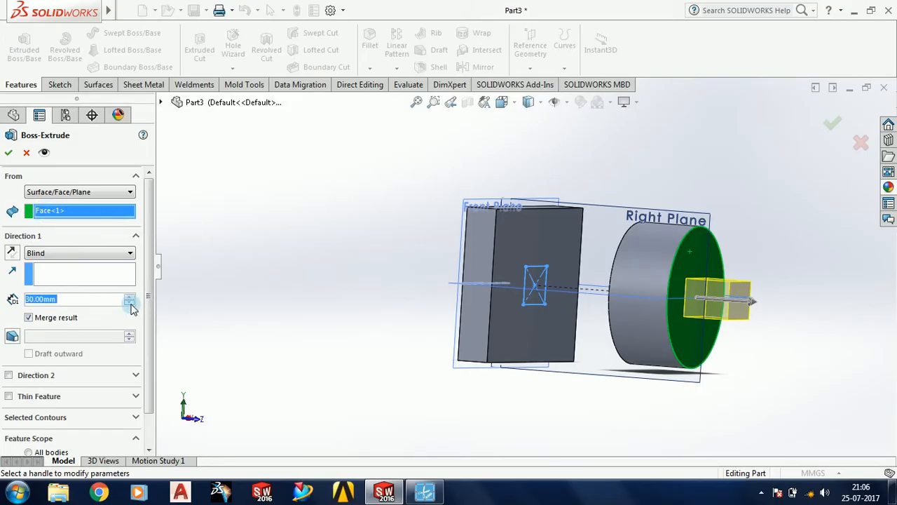
pyautogui.click(131, 303)
pyautogui.moveTo(481, 400); pyautogui.dragTo(480, 440, button='middle')
# Step: Finish the rectangular boss with the Surface/Face/Plane start condition after trying the Vertex option
pyautogui.click(79, 193)
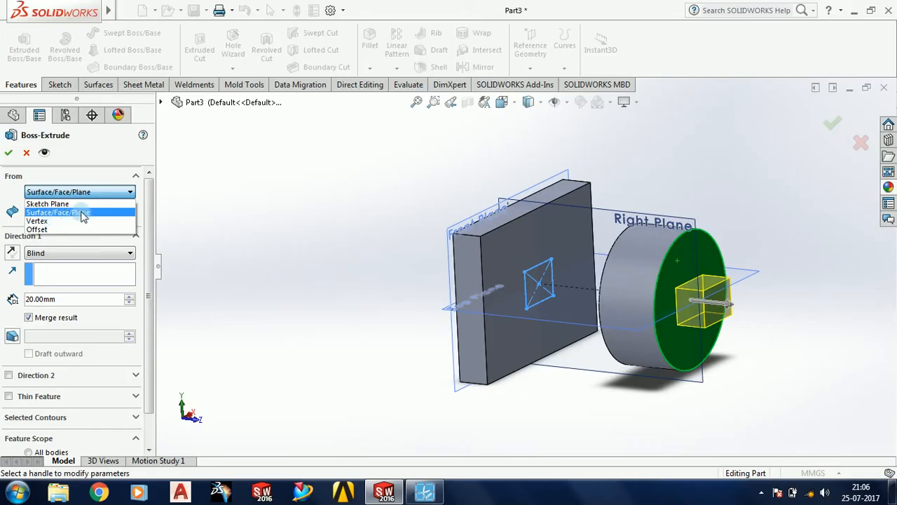
pyautogui.click(77, 222)
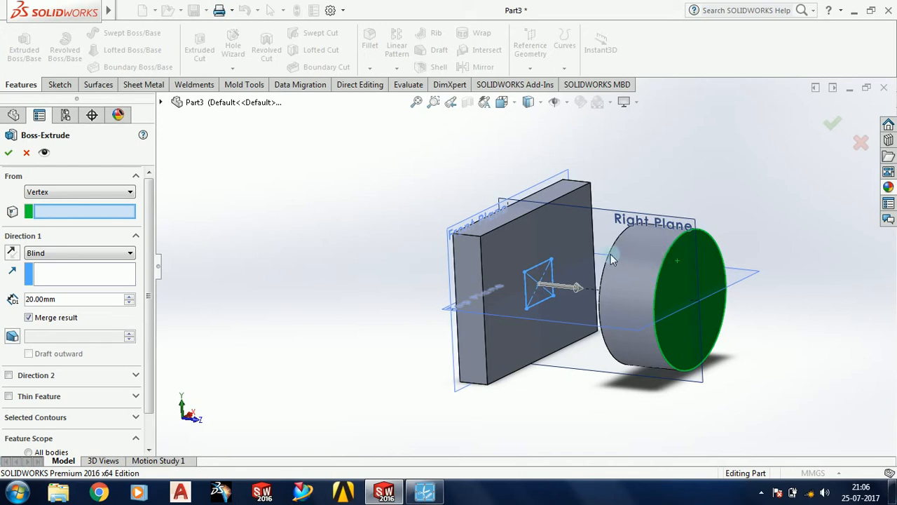
pyautogui.moveTo(554, 308); pyautogui.dragTo(537, 325, button='middle')
pyautogui.click(65, 192)
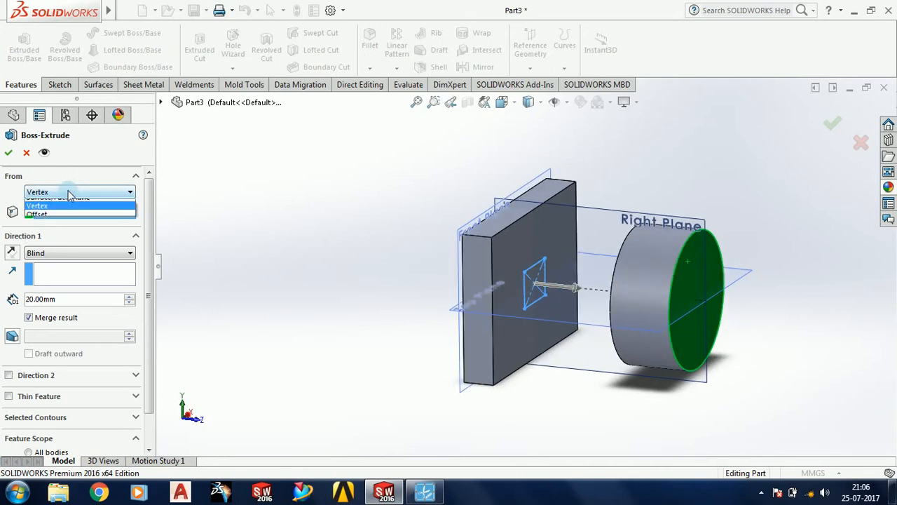
pyautogui.click(65, 213)
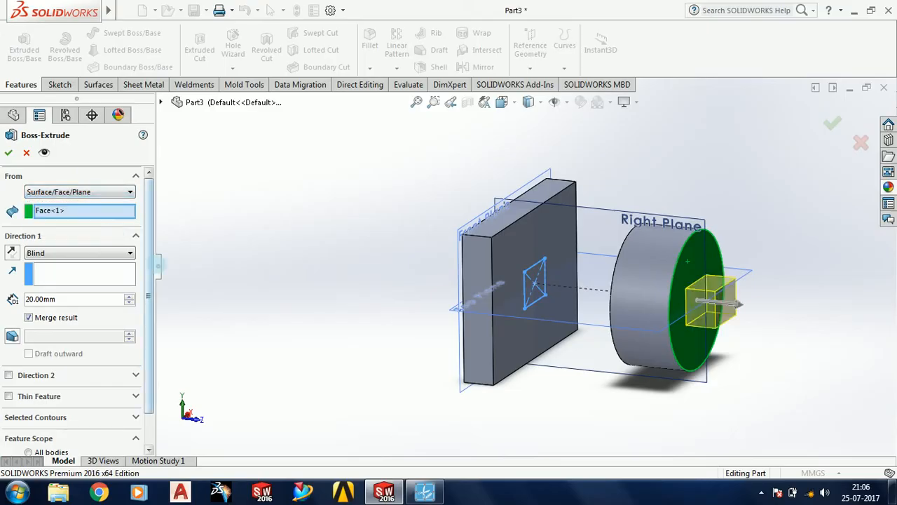
pyautogui.rightClick(290, 336)
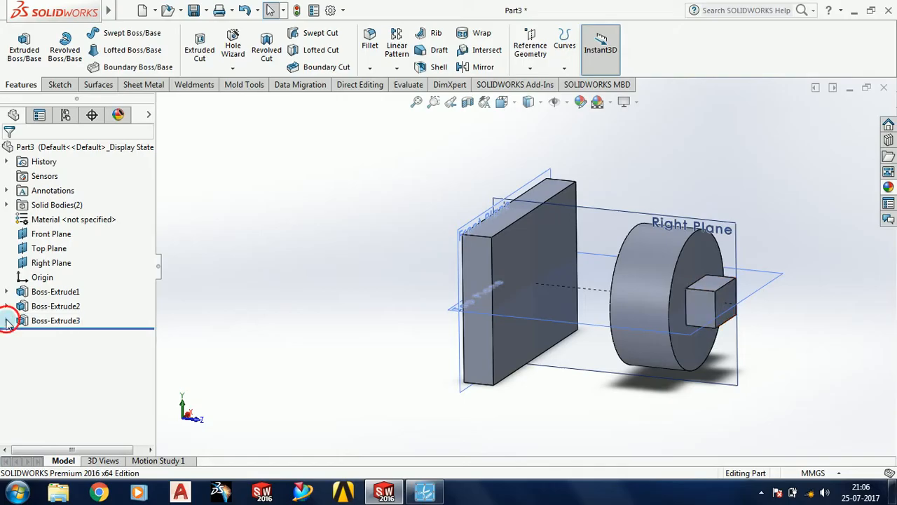
# Step: Start a boss extrusion of the small rectangle sketch with Vertex as start condition, using an upper corner of the rectangular boss's outer end face
pyautogui.click(7, 320)
pyautogui.click(69, 335)
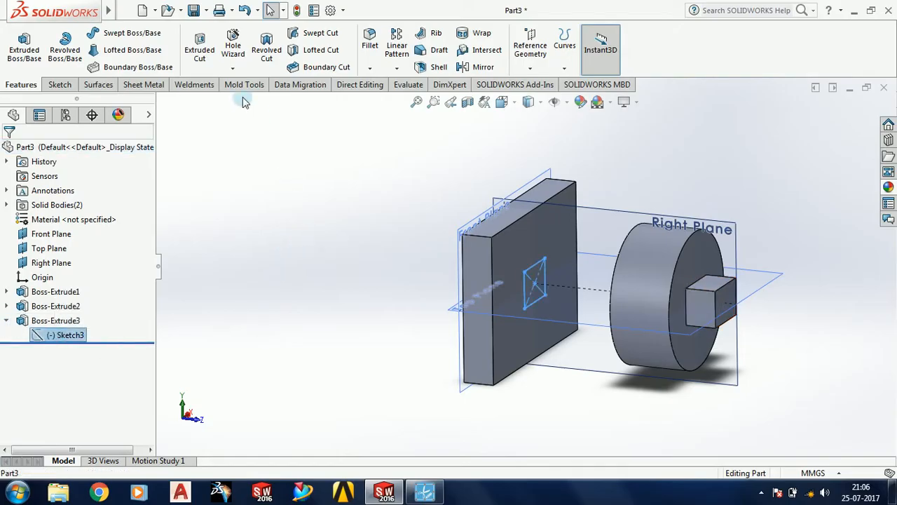
pyautogui.click(19, 52)
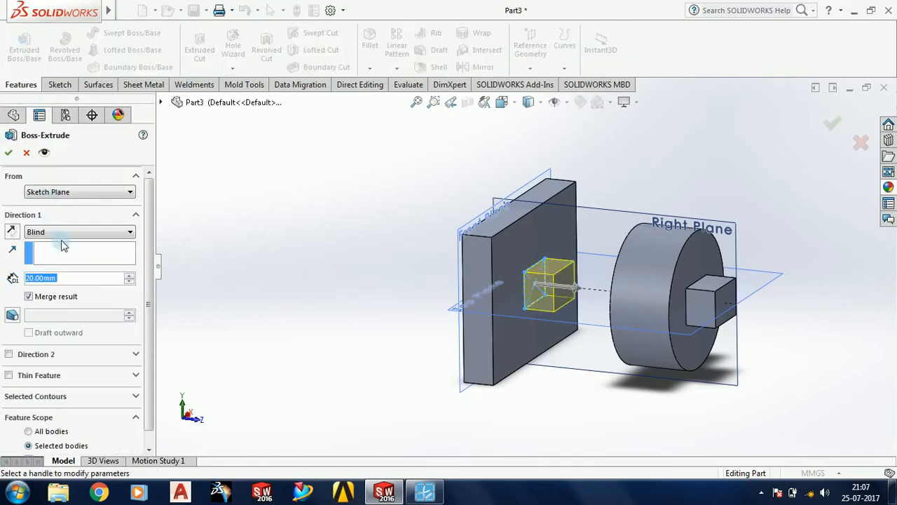
pyautogui.click(83, 193)
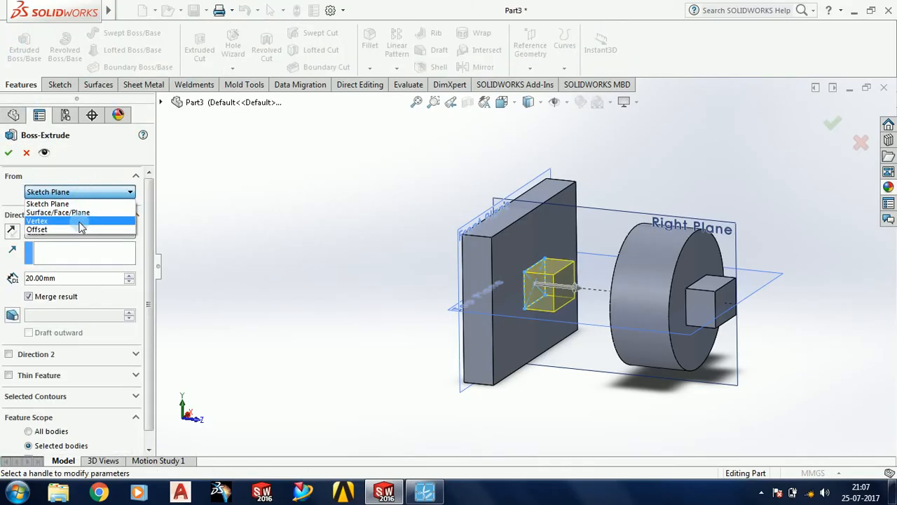
pyautogui.click(81, 221)
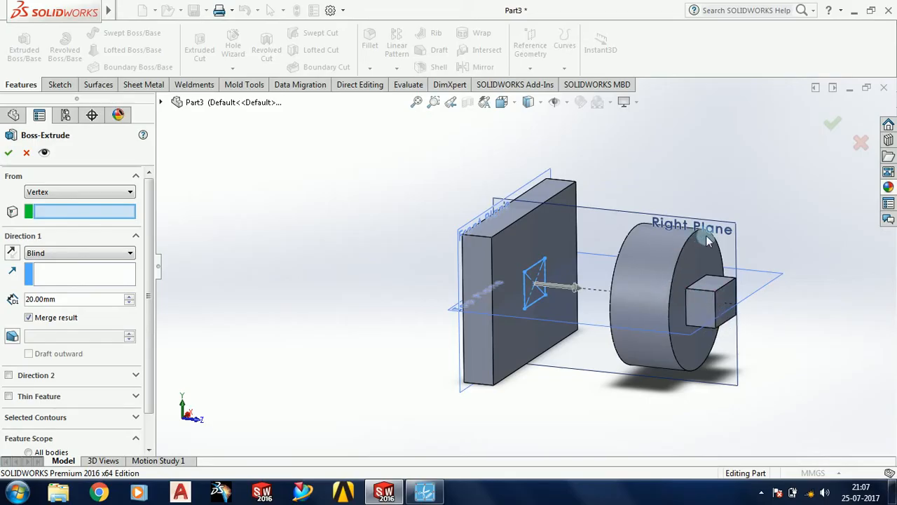
pyautogui.click(715, 293)
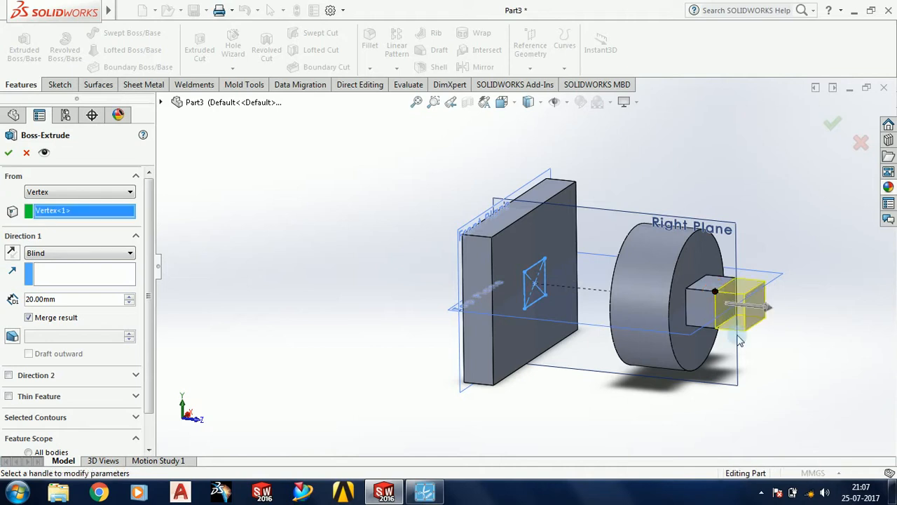
# Step: Set the vertex-started extrusion's blind depth to 40 mm and finish the boss
pyautogui.press('z')
pyautogui.scroll(-1, 734, 322)
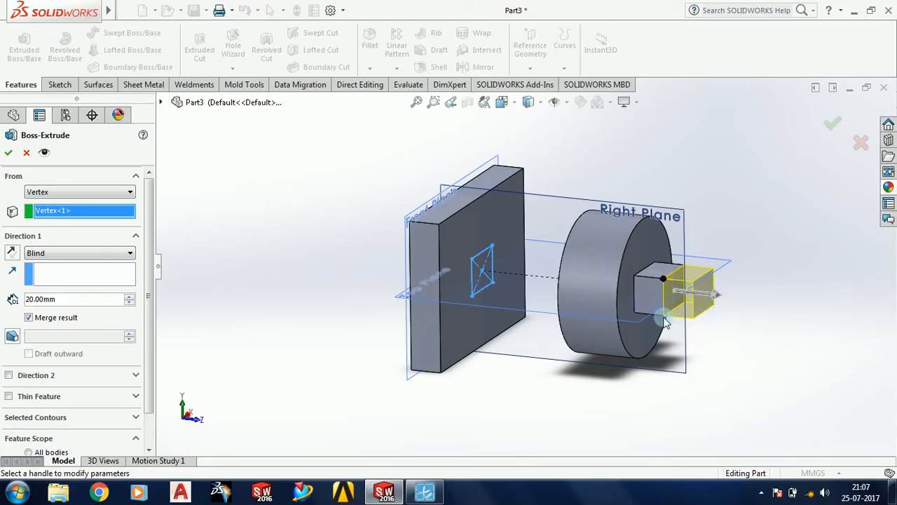
pyautogui.moveTo(659, 317); pyautogui.dragTo(584, 316, button='middle')
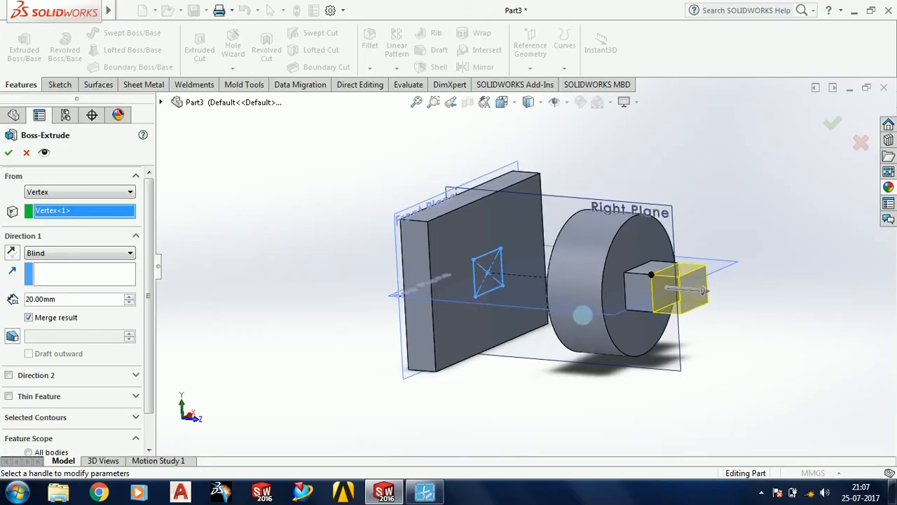
pyautogui.click(130, 299)
pyautogui.click(130, 299)
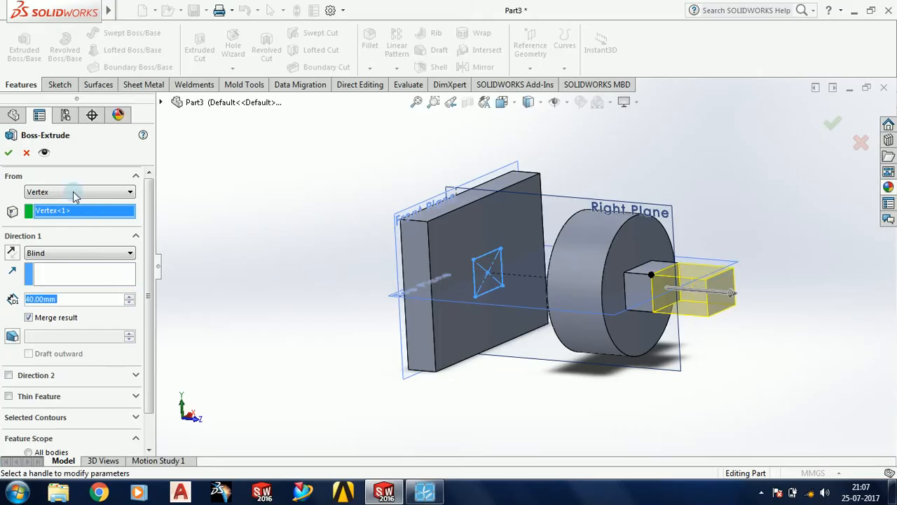
pyautogui.click(8, 152)
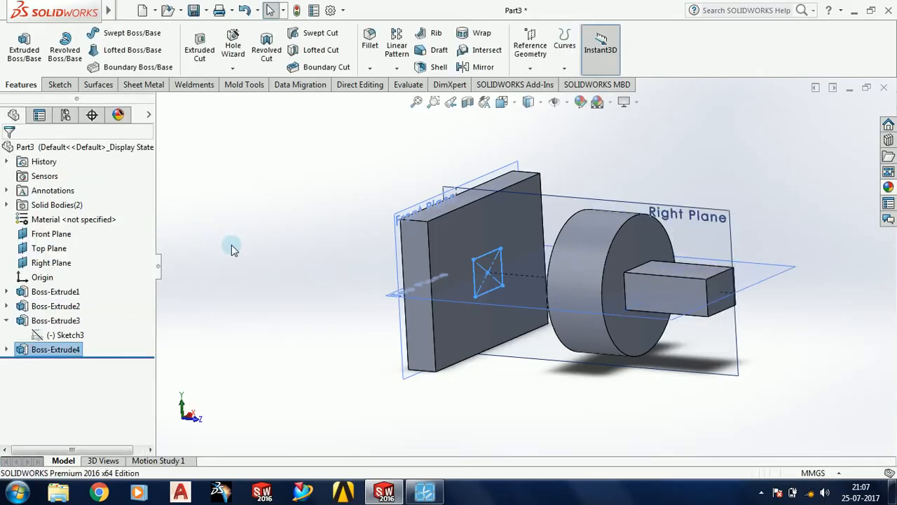
# Step: Reopen the vertex-started boss feature and review its available start conditions and Direction 1 end conditions
pyautogui.moveTo(233, 244); pyautogui.dragTo(175, 308, button='middle')
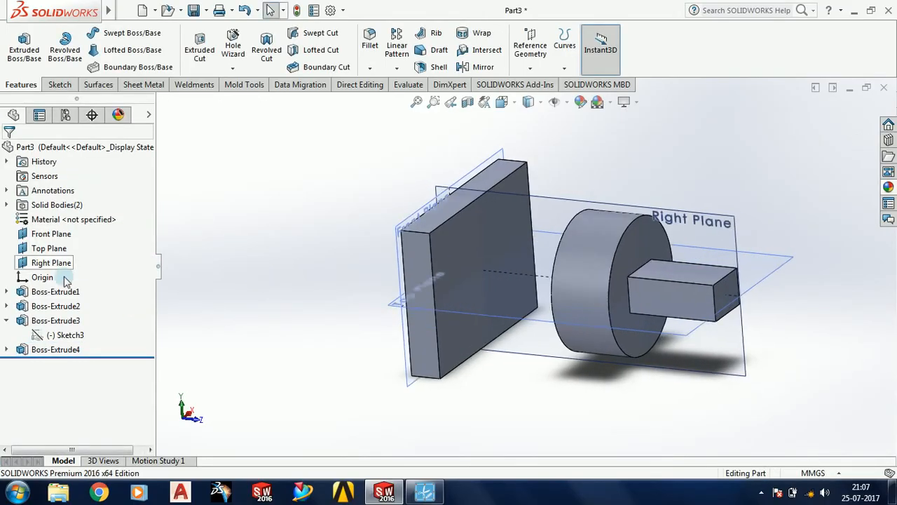
pyautogui.rightClick(59, 354)
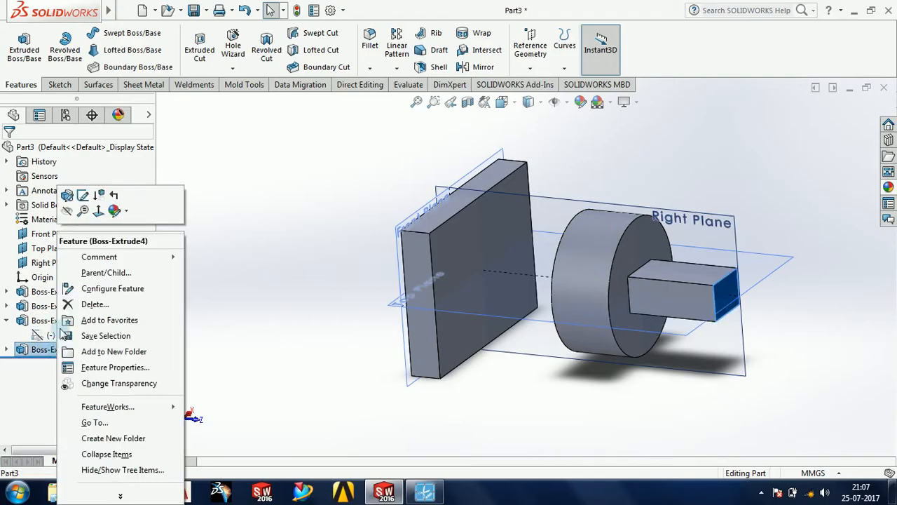
pyautogui.click(74, 195)
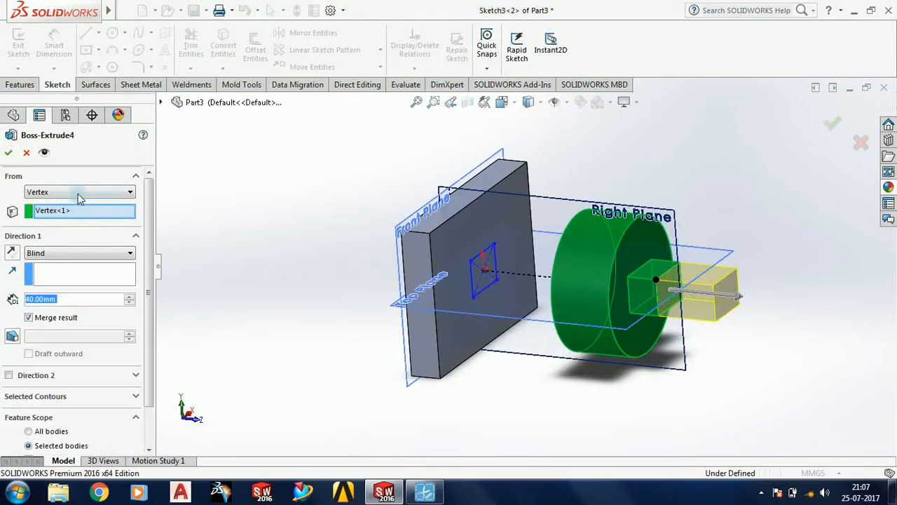
pyautogui.click(78, 193)
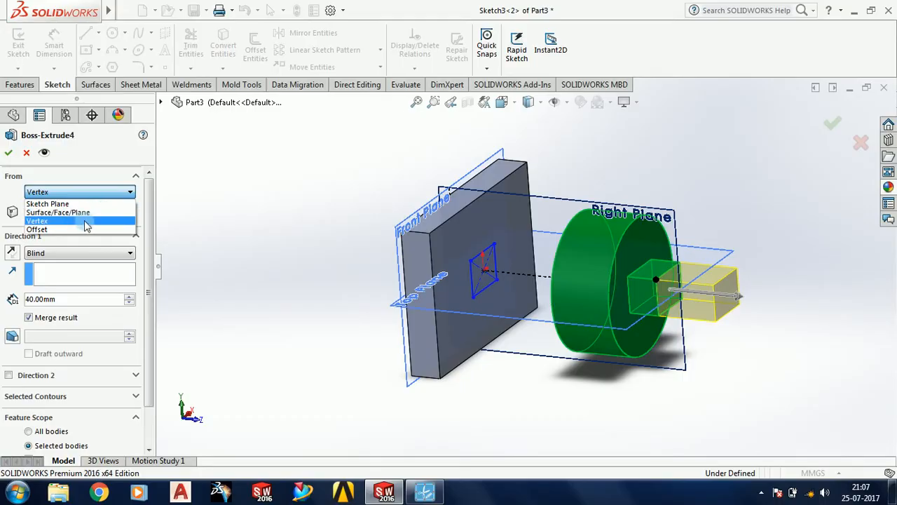
pyautogui.click(84, 221)
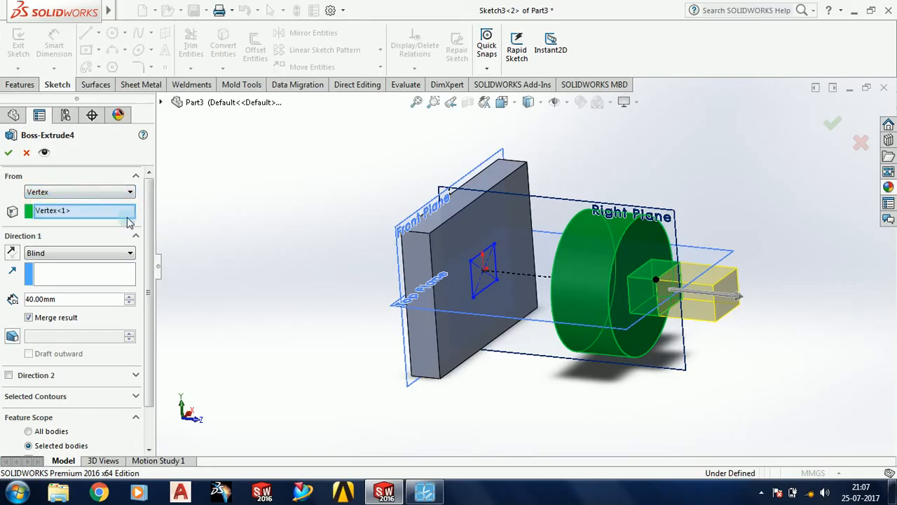
pyautogui.moveTo(231, 247); pyautogui.dragTo(227, 215, button='middle')
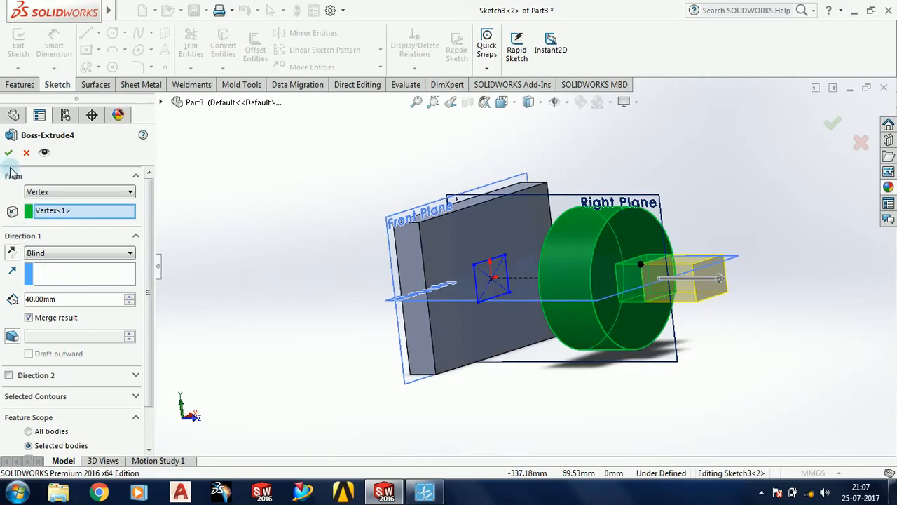
pyautogui.click(56, 253)
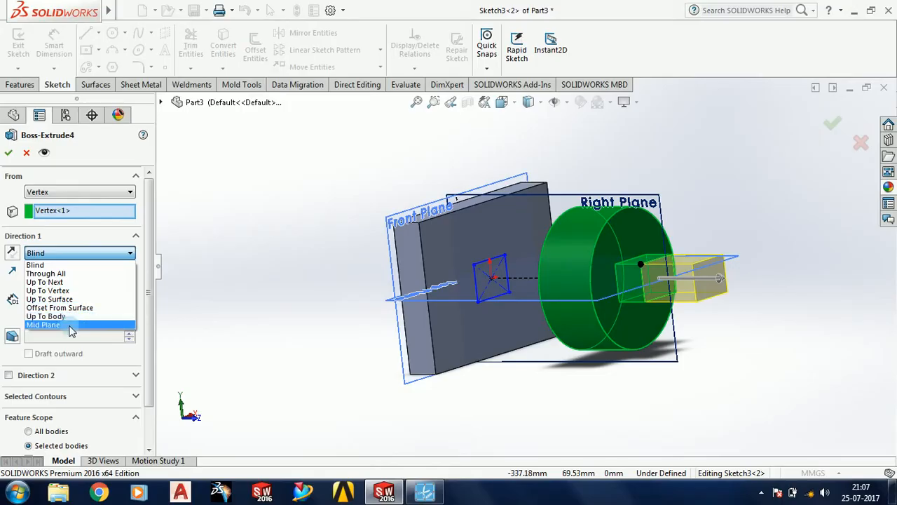
pyautogui.click(116, 237)
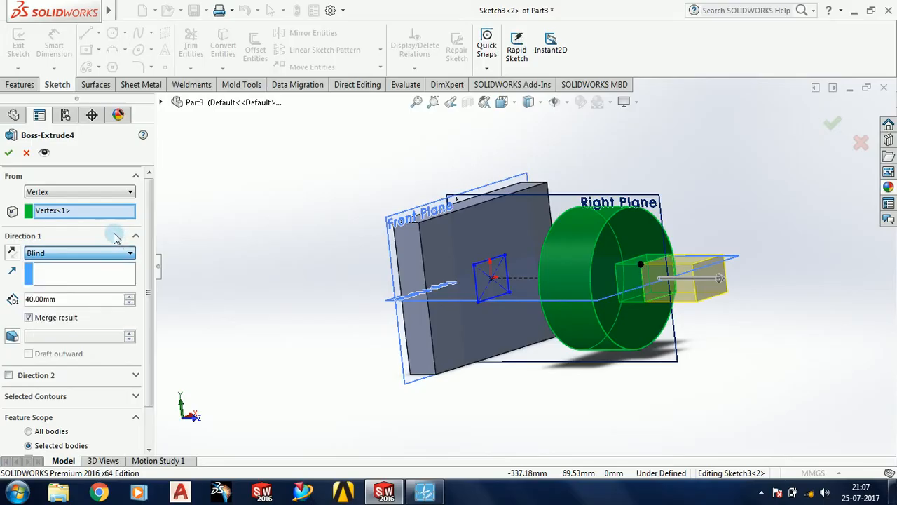
pyautogui.click(8, 152)
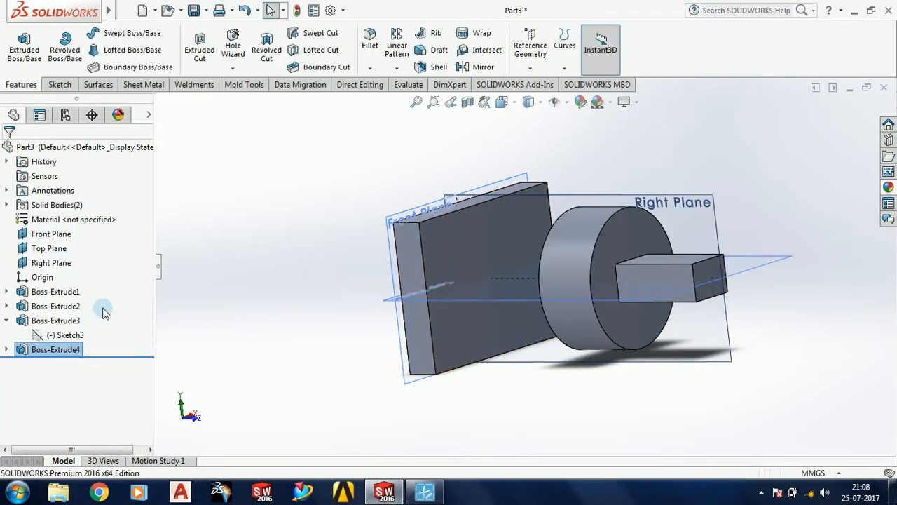
# Step: Delete the vertex-started boss feature from the part
pyautogui.moveTo(86, 320); pyautogui.dragTo(62, 347)
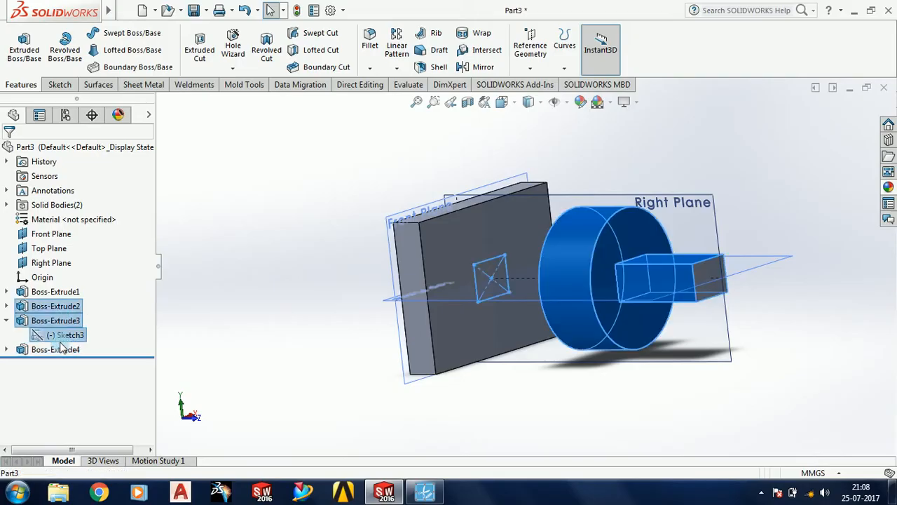
pyautogui.rightClick(62, 348)
pyautogui.click(98, 302)
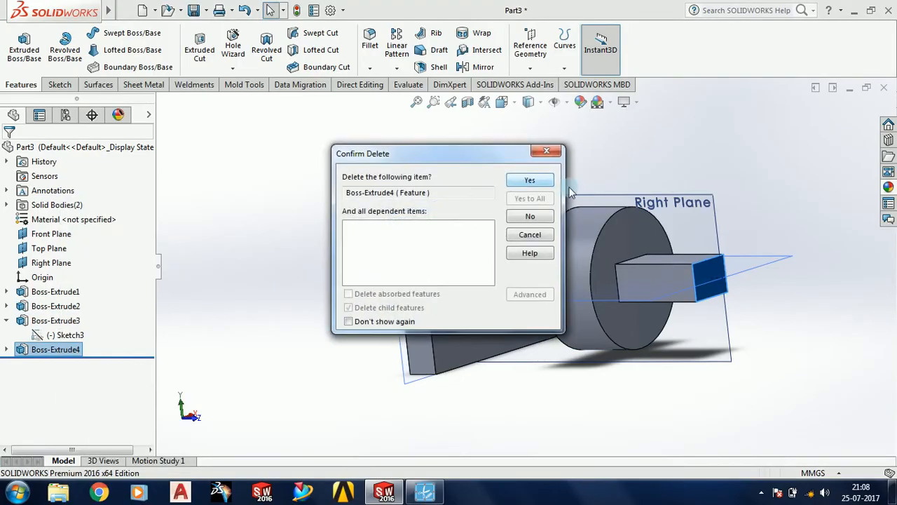
pyautogui.click(530, 181)
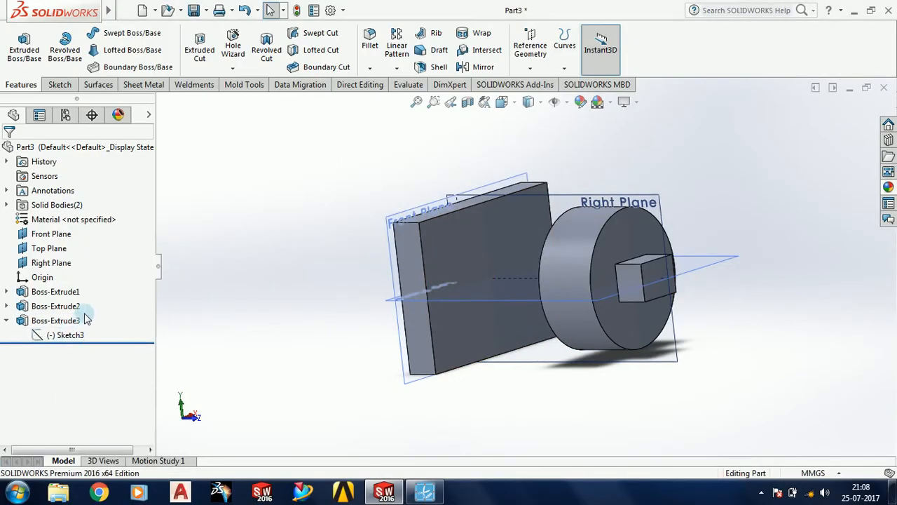
# Step: Delete the cylinder feature together with its dependent rectangular boss
pyautogui.moveTo(86, 310)
pyautogui.mouseDown()
pyautogui.moveTo(62, 328)
pyautogui.moveTo(65, 338)
pyautogui.mouseUp()
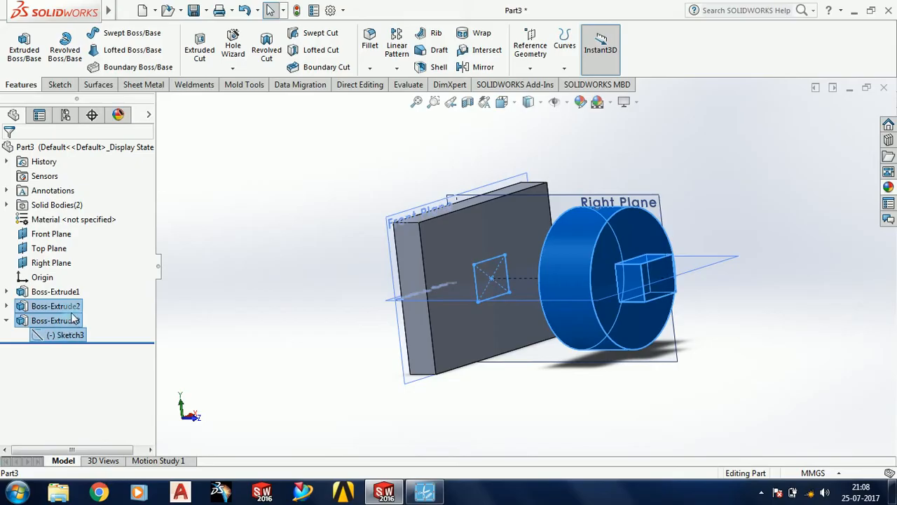
pyautogui.rightClick(73, 317)
pyautogui.click(94, 302)
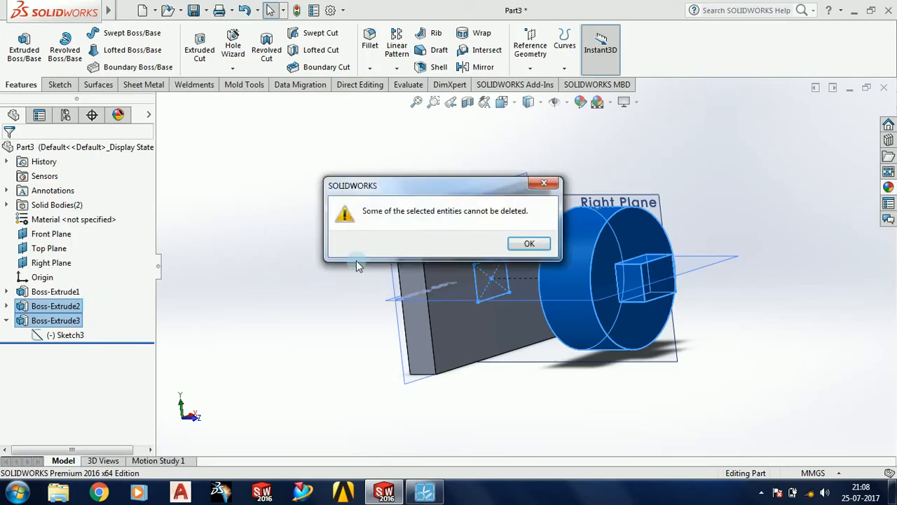
pyautogui.click(529, 243)
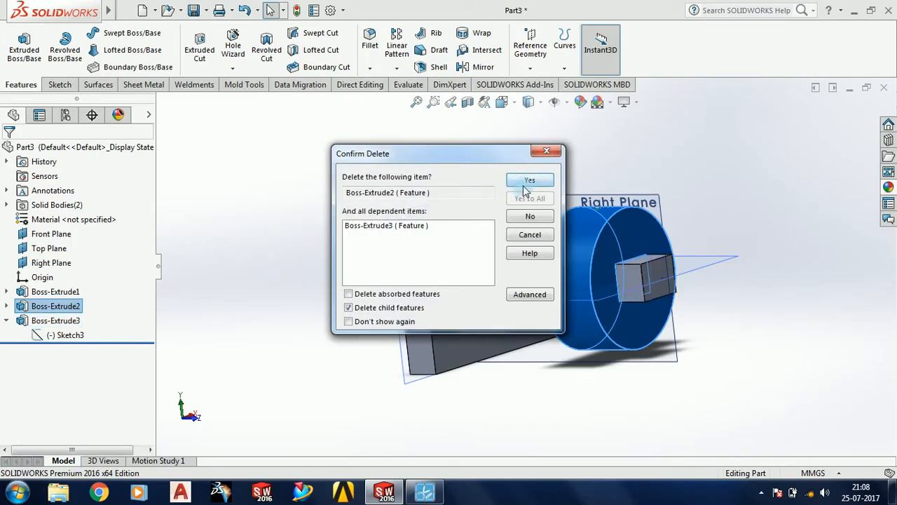
pyautogui.click(526, 183)
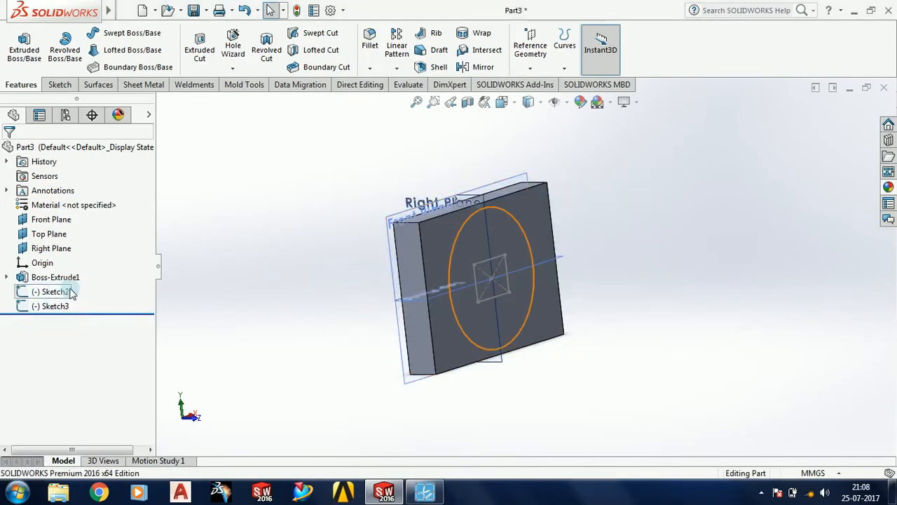
# Step: Delete the leftover circle and small rectangle sketches, keeping only the block
pyautogui.click(52, 292)
pyautogui.keyDown('ctrl'); pyautogui.click(60, 306); pyautogui.keyUp('ctrl')
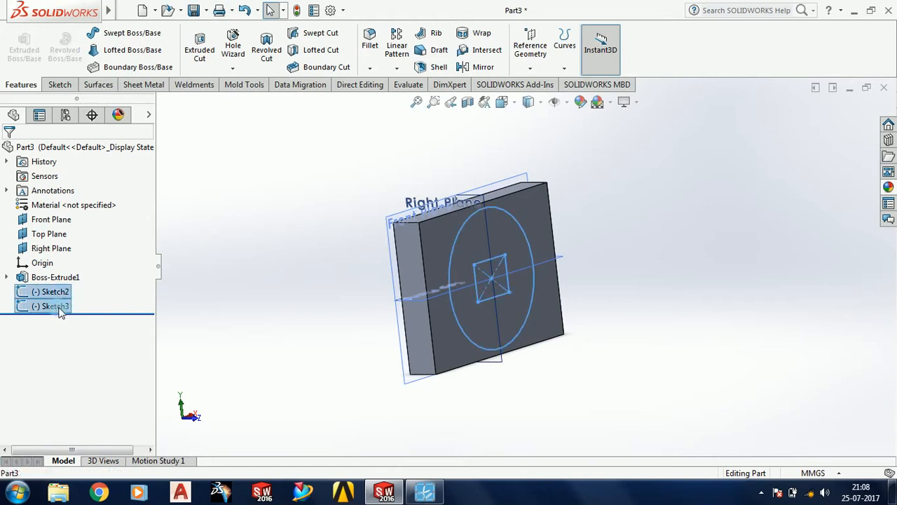
pyautogui.press('Delete')
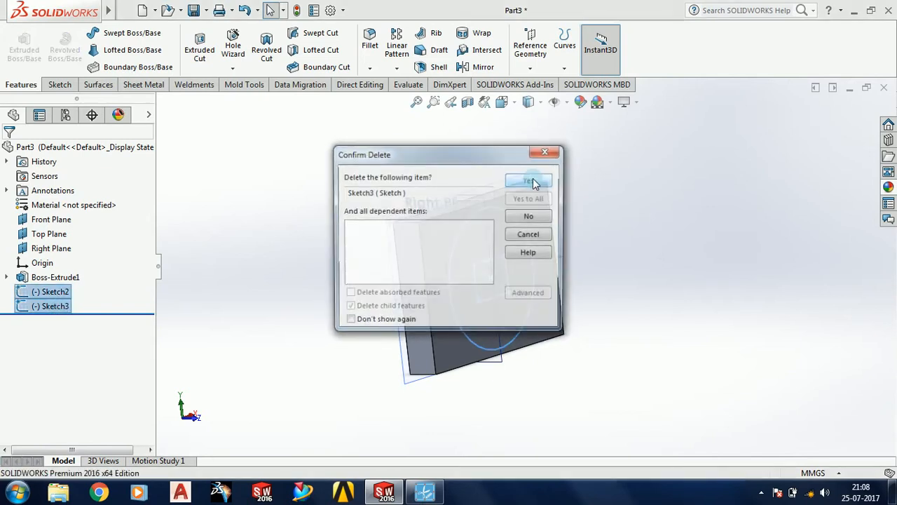
pyautogui.click(530, 181)
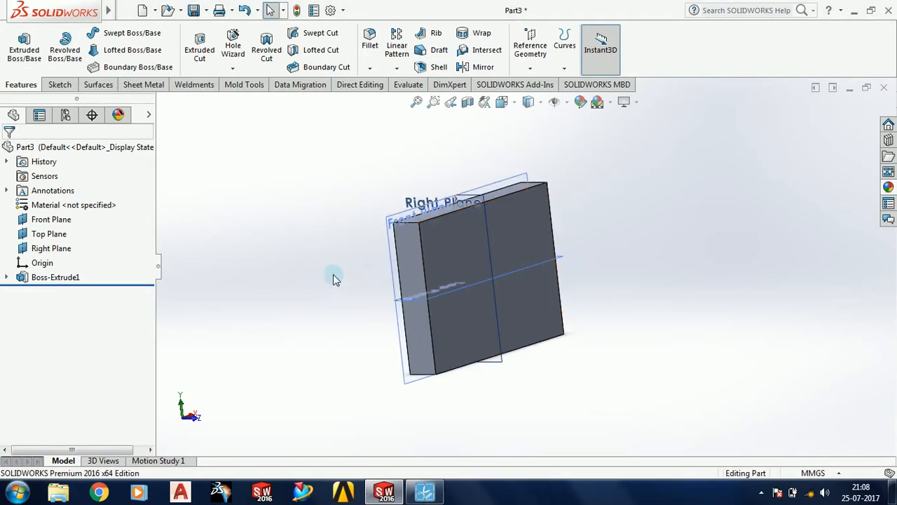
# Step: Reopen the block's extrusion for editing, choose Blind as the Direction 1 end condition, and reverse the extrusion direction
pyautogui.rightClick(56, 280)
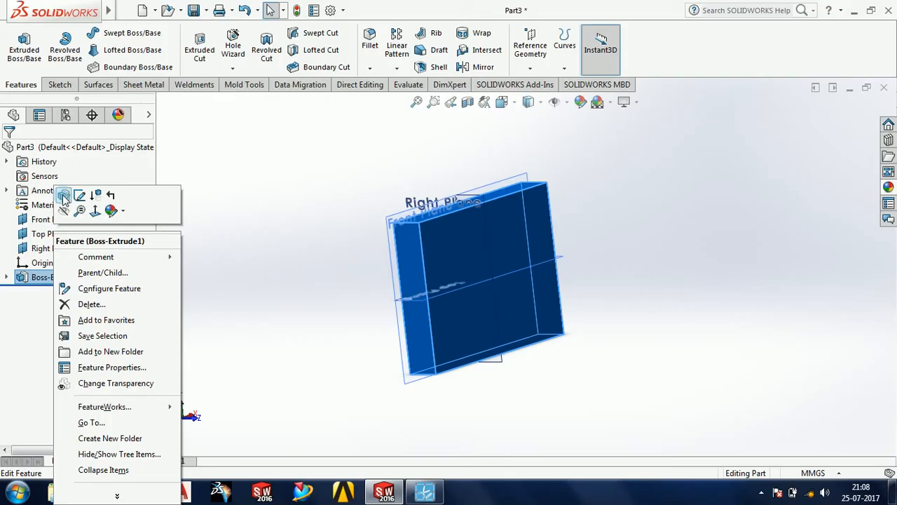
pyautogui.rightClick(39, 279)
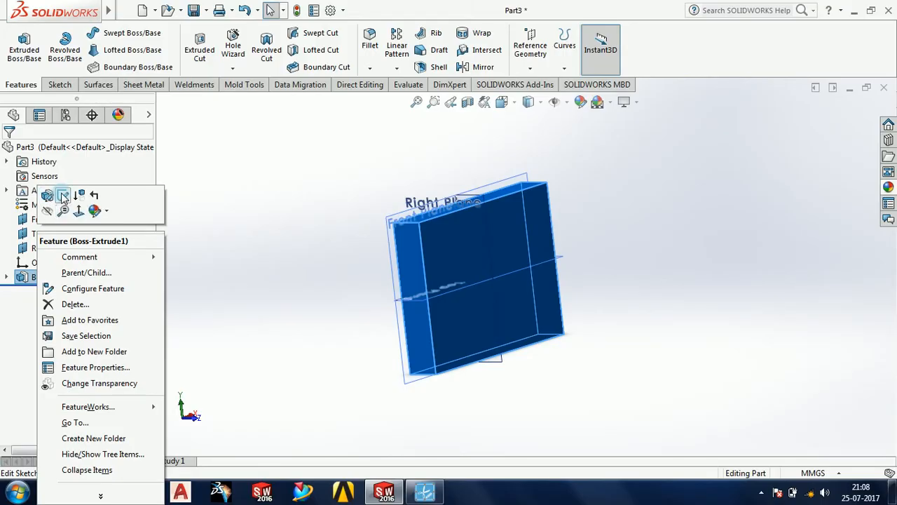
pyautogui.click(64, 196)
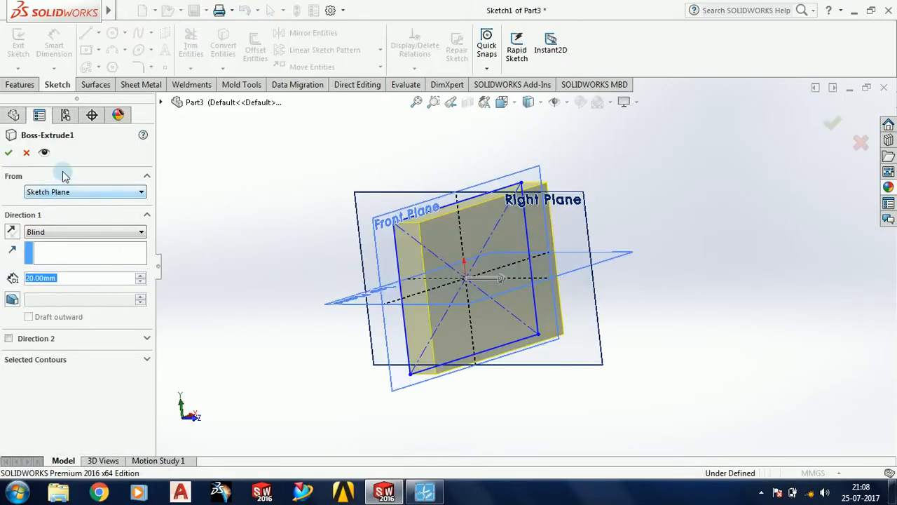
pyautogui.moveTo(321, 280)
pyautogui.mouseDown(button='middle')
pyautogui.moveTo(331, 252)
pyautogui.moveTo(307, 260)
pyautogui.moveTo(309, 298)
pyautogui.moveTo(392, 250)
pyautogui.moveTo(412, 276)
pyautogui.mouseUp(button='middle')
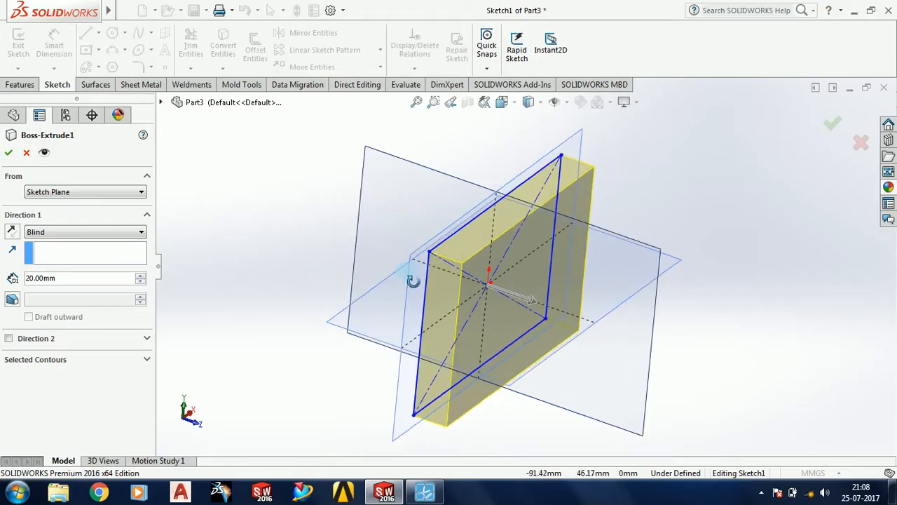
pyautogui.click(80, 234)
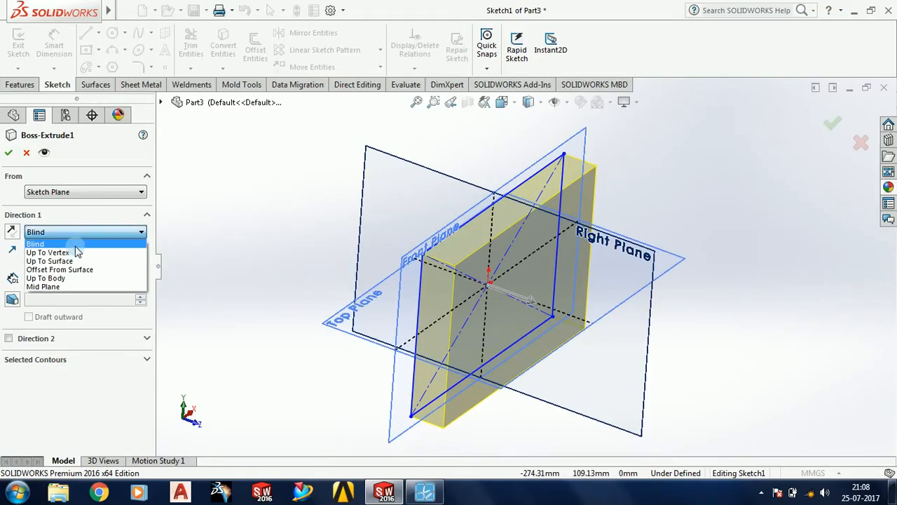
pyautogui.click(77, 243)
pyautogui.scroll(-2, 431, 263)
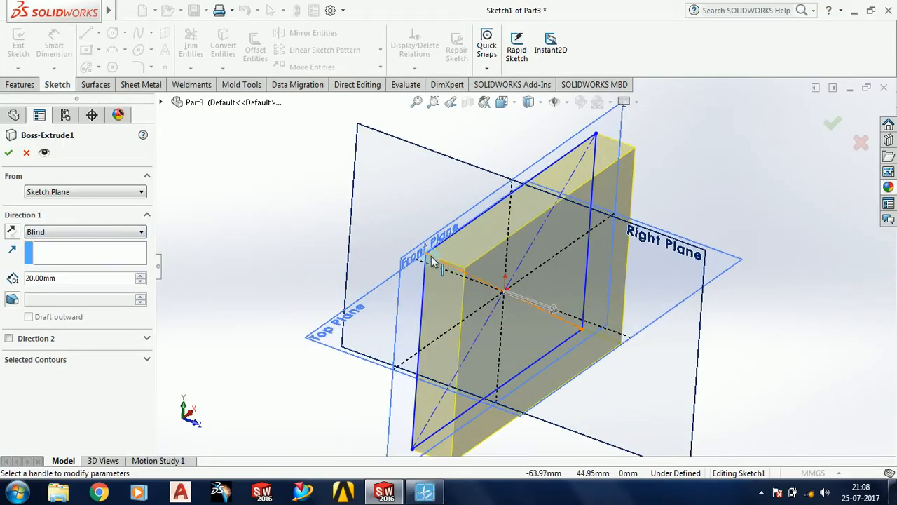
pyautogui.click(11, 237)
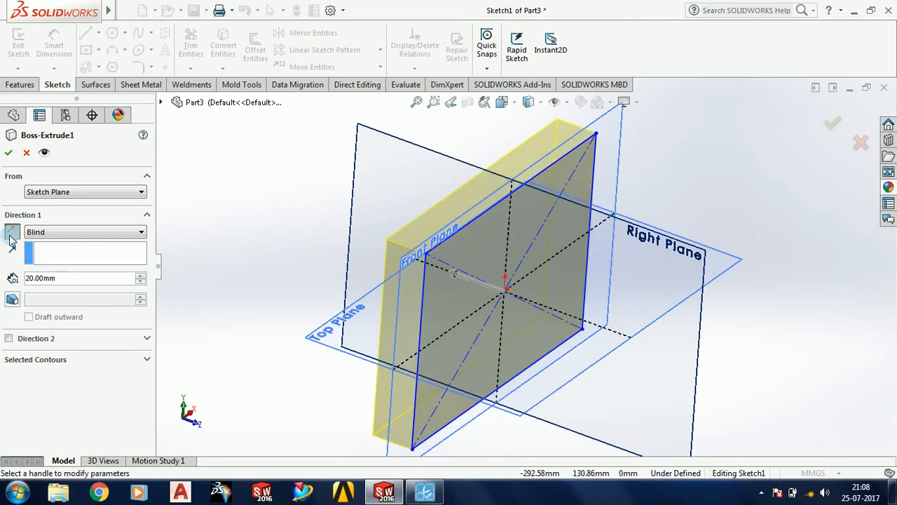
# Step: Flip the block's Blind extrusion back and forth between its two directions
pyautogui.click(12, 237)
pyautogui.click(12, 237)
pyautogui.click(11, 237)
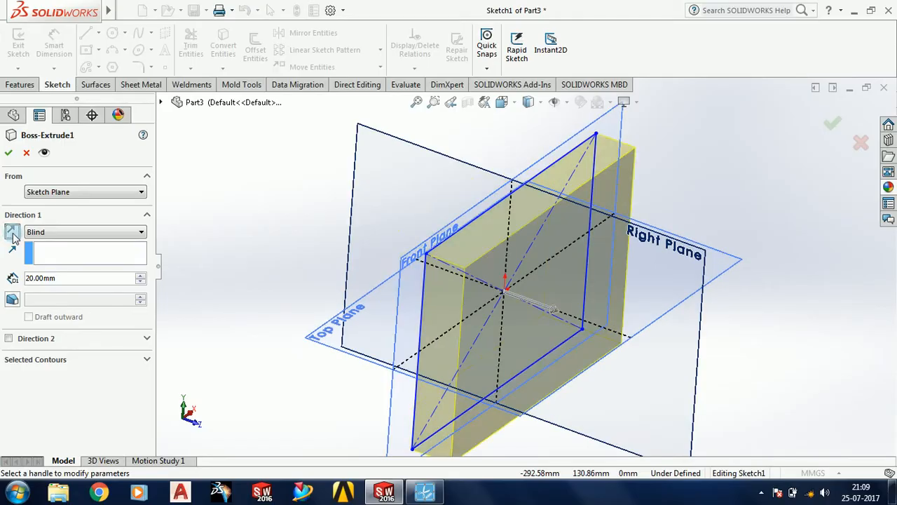
# Step: Change the block's Direction 1 end condition to Mid Plane with a 20 mm depth and accept the extrusion
pyautogui.click(70, 232)
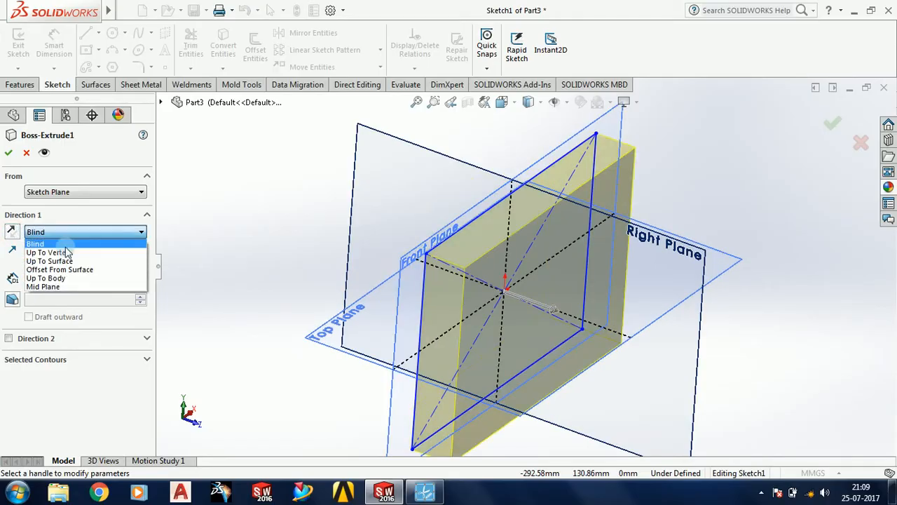
pyautogui.click(56, 287)
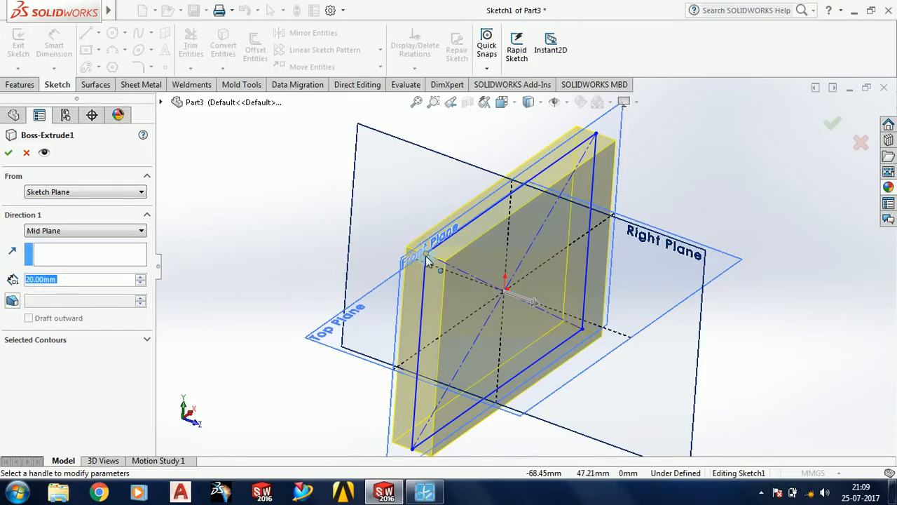
pyautogui.moveTo(422, 278); pyautogui.dragTo(491, 265, button='middle')
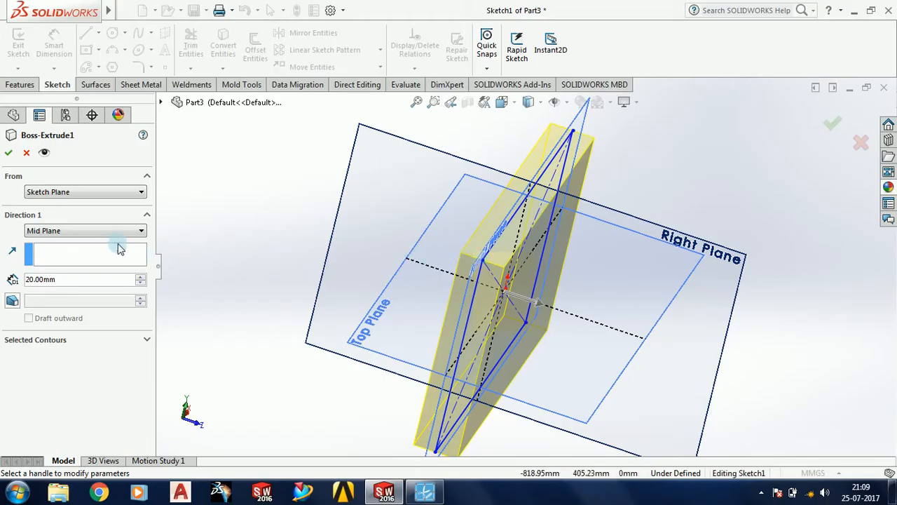
pyautogui.scroll(1, 348, 255)
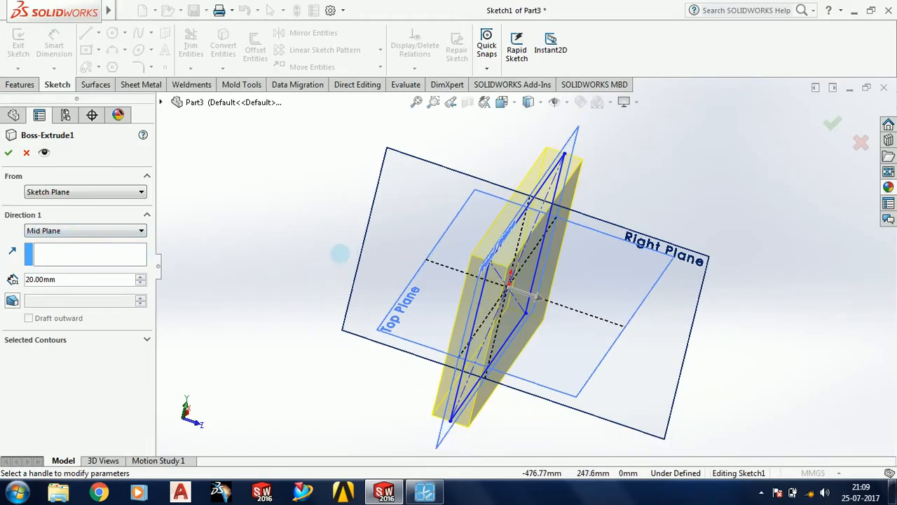
pyautogui.moveTo(340, 254); pyautogui.dragTo(318, 257, button='middle')
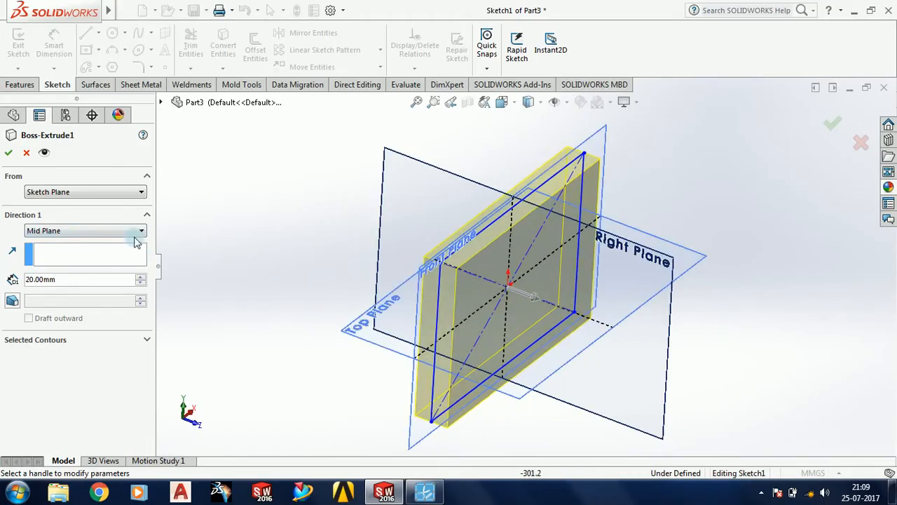
pyautogui.click(9, 153)
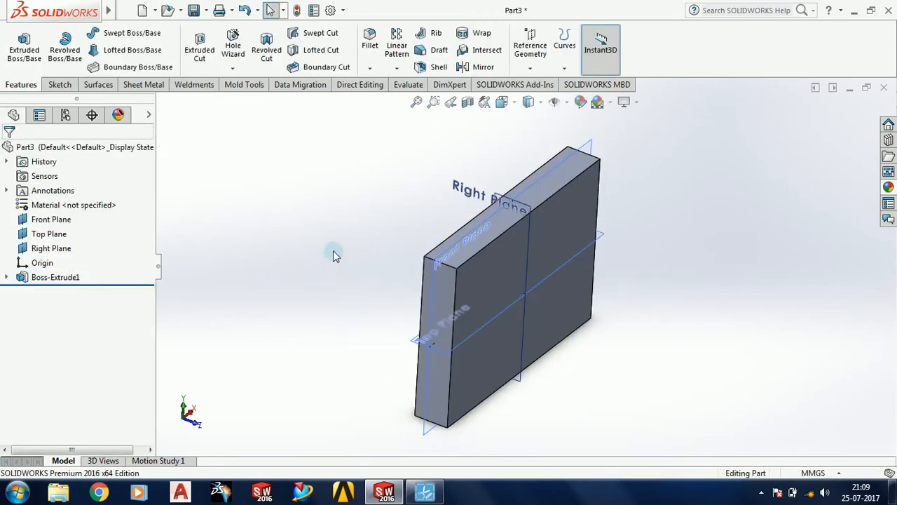
# Step: Create a reference plane offset 60 mm outward from the block's large front face
pyautogui.click(526, 63)
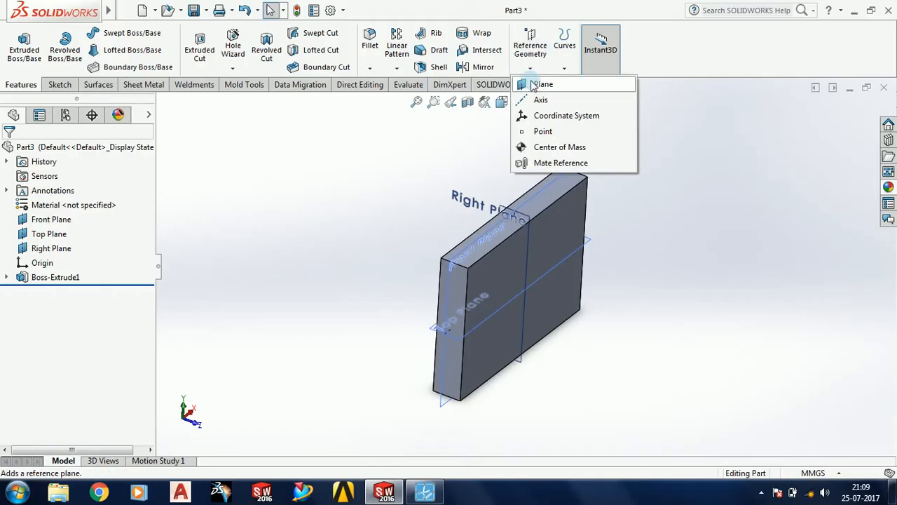
pyautogui.click(540, 85)
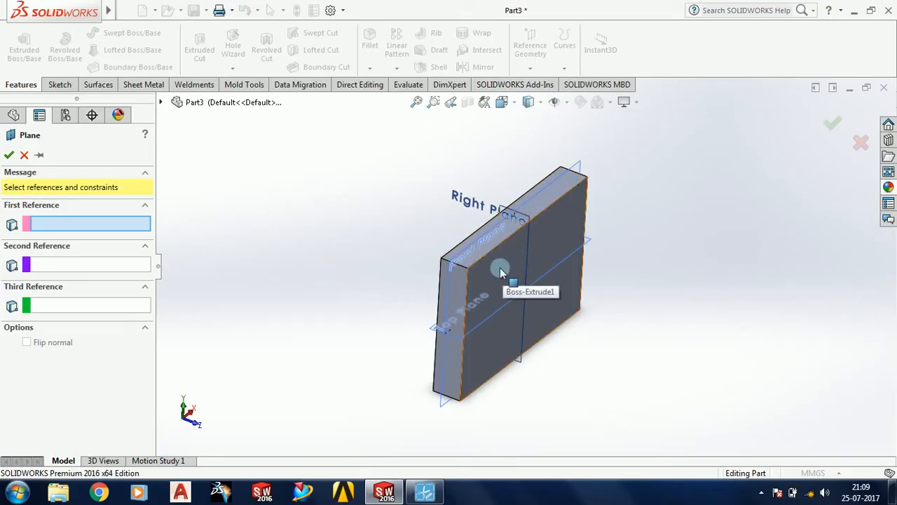
pyautogui.click(499, 272)
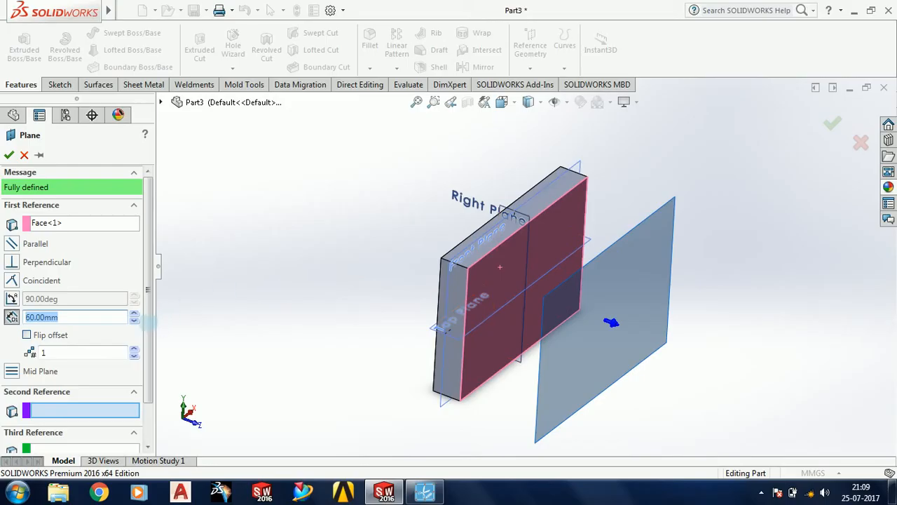
pyautogui.click(8, 155)
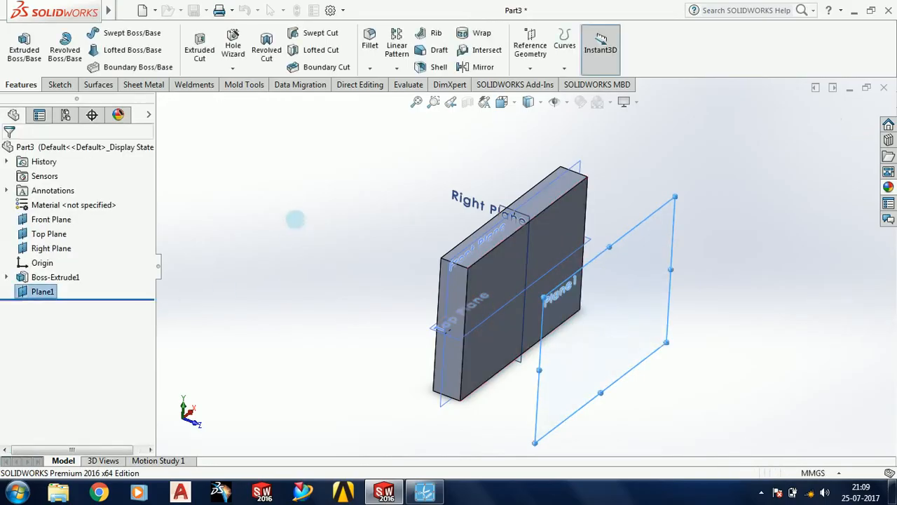
# Step: Sketch a small circle centred on the origin on the new offset plane and exit the sketch
pyautogui.click(660, 241)
pyautogui.click(714, 197)
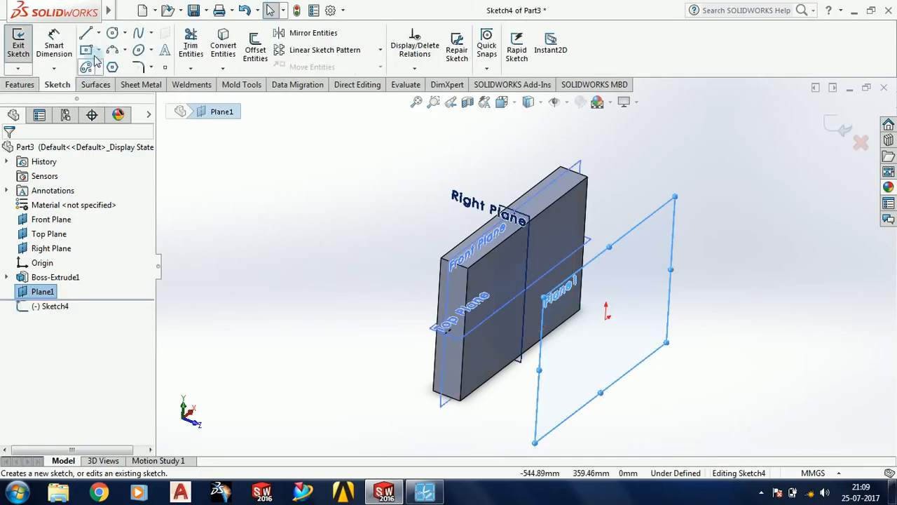
pyautogui.click(112, 33)
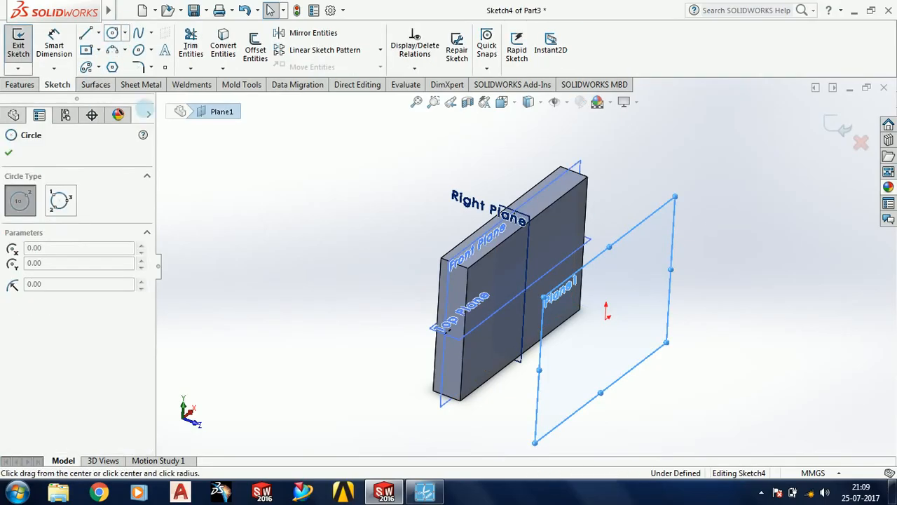
pyautogui.moveTo(606, 321)
pyautogui.mouseDown()
pyautogui.moveTo(593, 340)
pyautogui.moveTo(603, 343)
pyautogui.mouseUp()
pyautogui.click(839, 129)
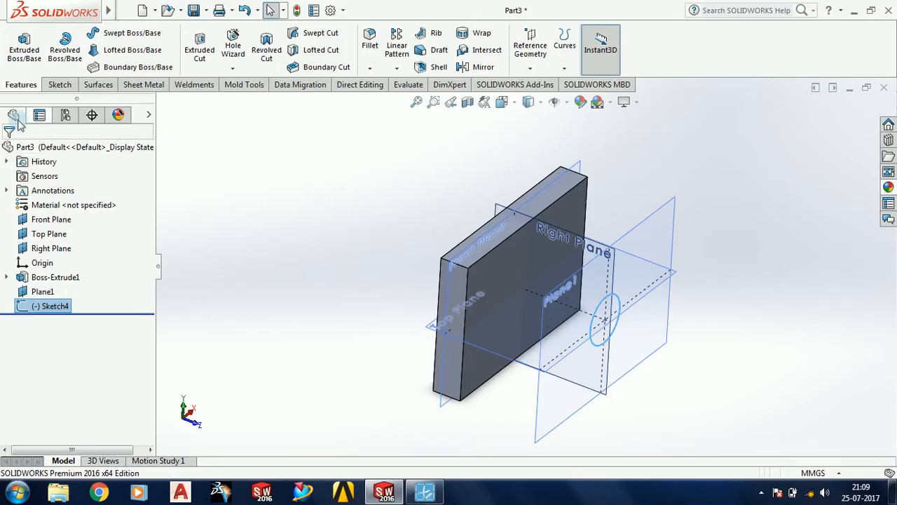
# Step: Start an Extruded Boss/Base from the circle sketch and reverse its direction toward the block
pyautogui.click(23, 44)
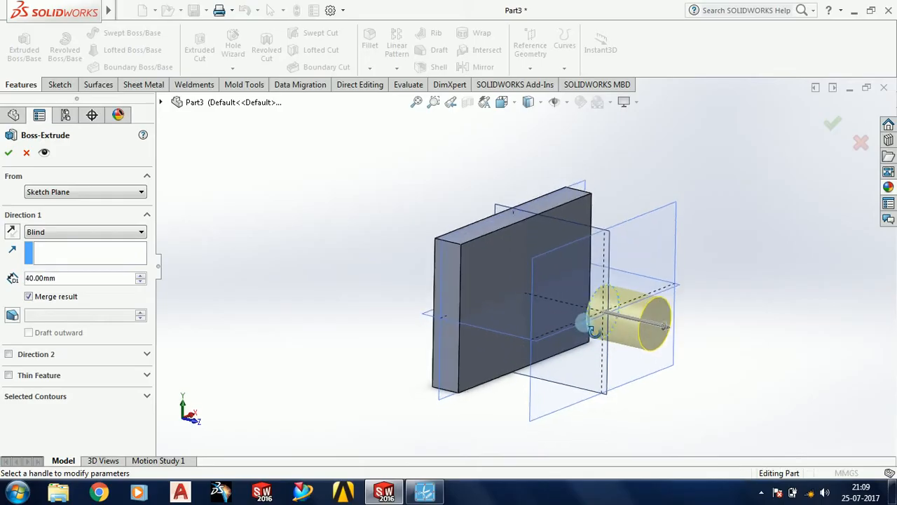
pyautogui.click(12, 233)
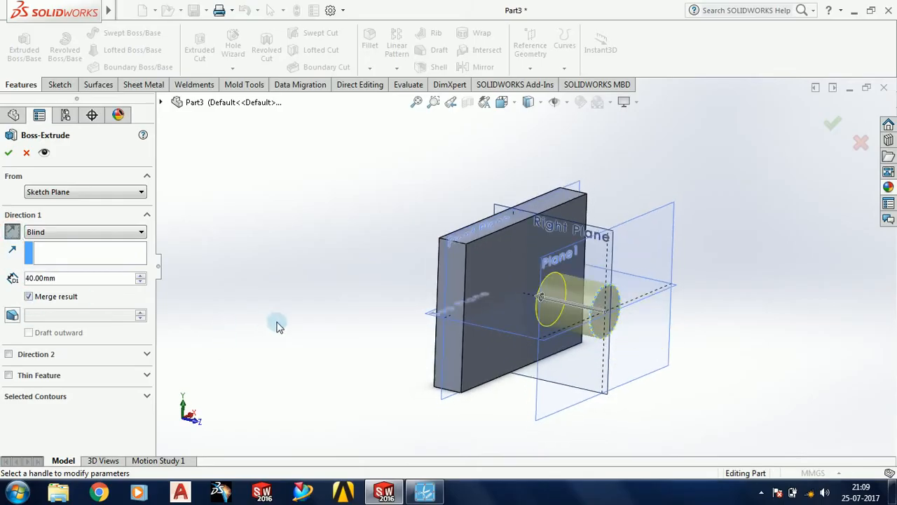
pyautogui.moveTo(276, 322); pyautogui.dragTo(257, 322, button='middle')
# Step: Try the Through All end condition on the circle's extrusion and inspect the preview from behind the block
pyautogui.click(61, 234)
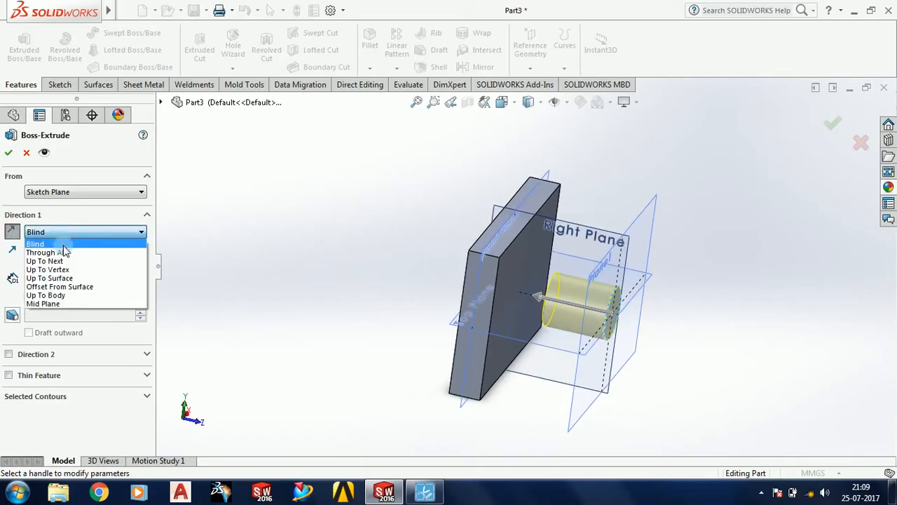
pyautogui.click(69, 252)
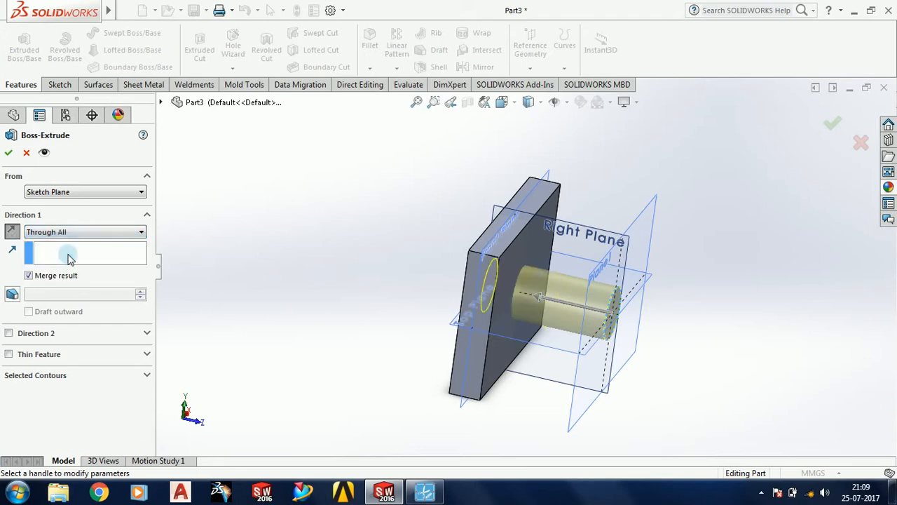
pyautogui.moveTo(306, 324); pyautogui.dragTo(432, 312, button='middle')
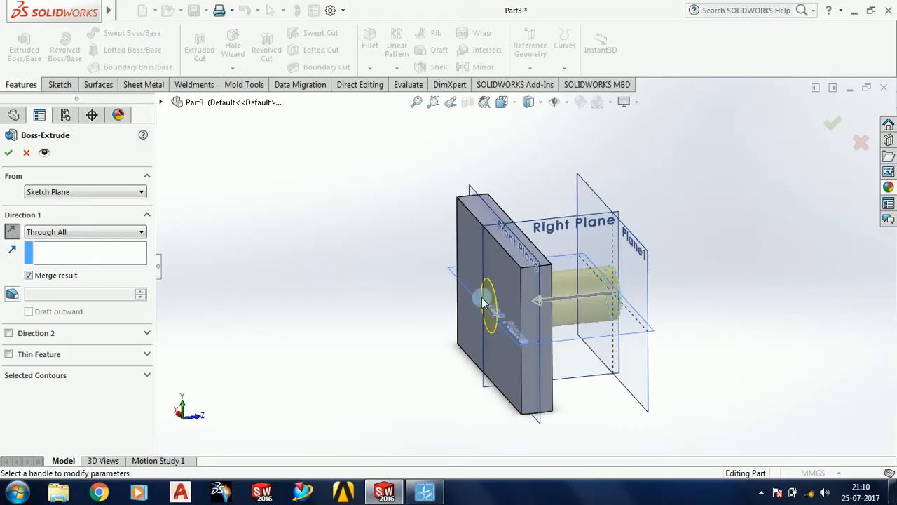
# Step: Try the Up To Next end condition on the circle's extrusion and inspect where the preview meets the block
pyautogui.click(138, 233)
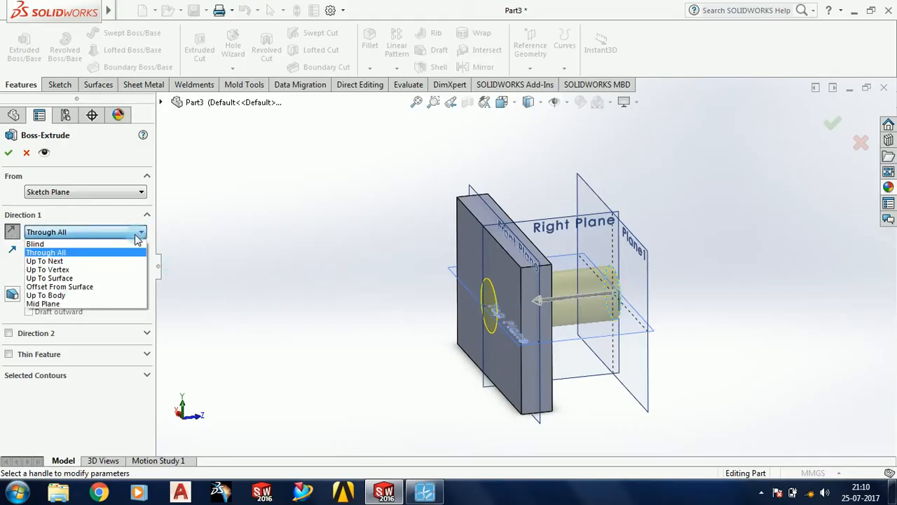
pyautogui.click(104, 262)
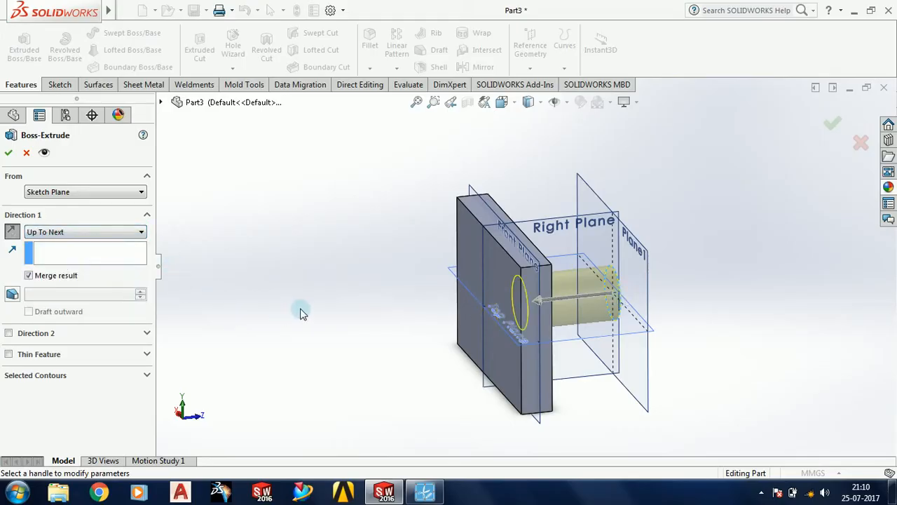
pyautogui.moveTo(300, 311); pyautogui.dragTo(323, 339, button='middle')
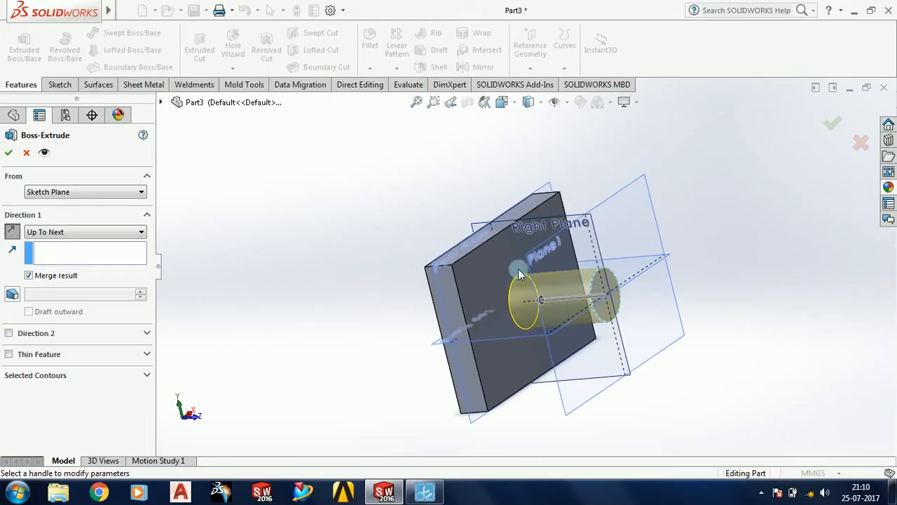
pyautogui.moveTo(463, 311); pyautogui.dragTo(503, 310, button='middle')
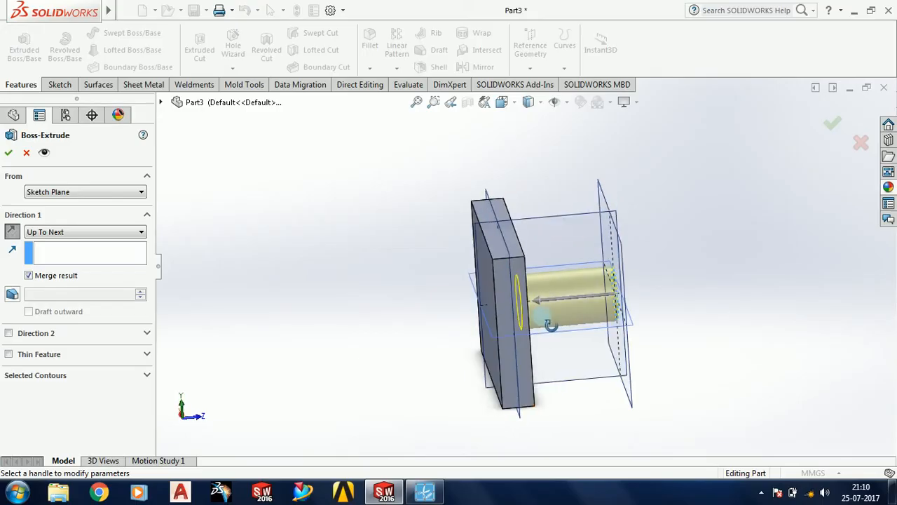
pyautogui.moveTo(544, 305); pyautogui.dragTo(525, 322, button='middle')
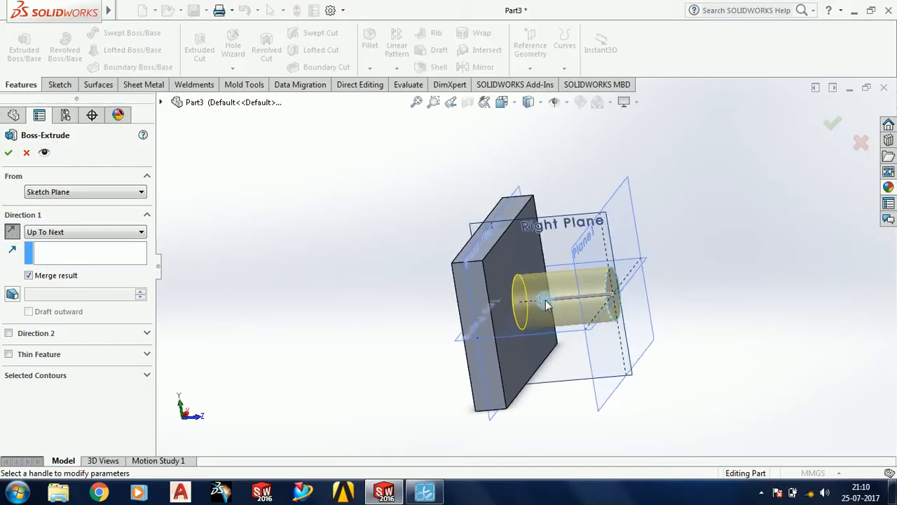
pyautogui.moveTo(455, 381); pyautogui.dragTo(376, 378, button='middle')
# Step: Try the Up To Vertex end condition using the block's rear vertical edge as the reference, and inspect the preview
pyautogui.click(116, 236)
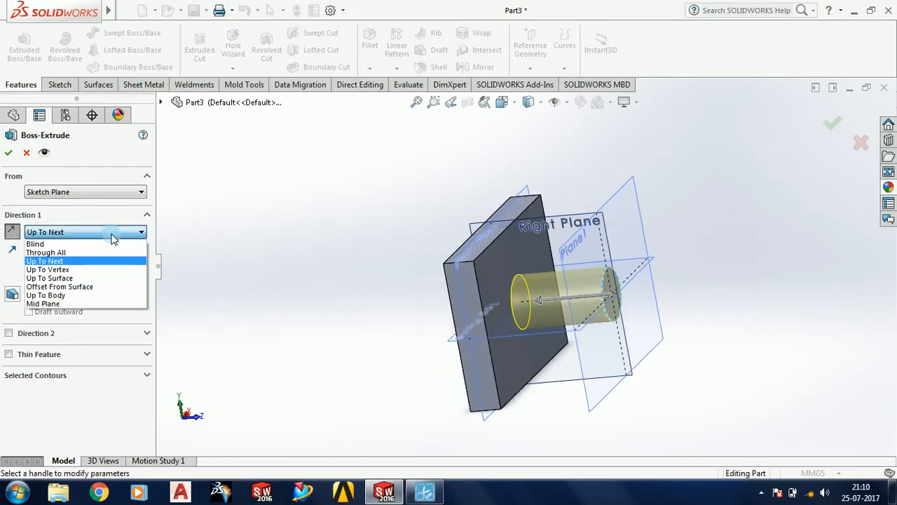
pyautogui.click(95, 269)
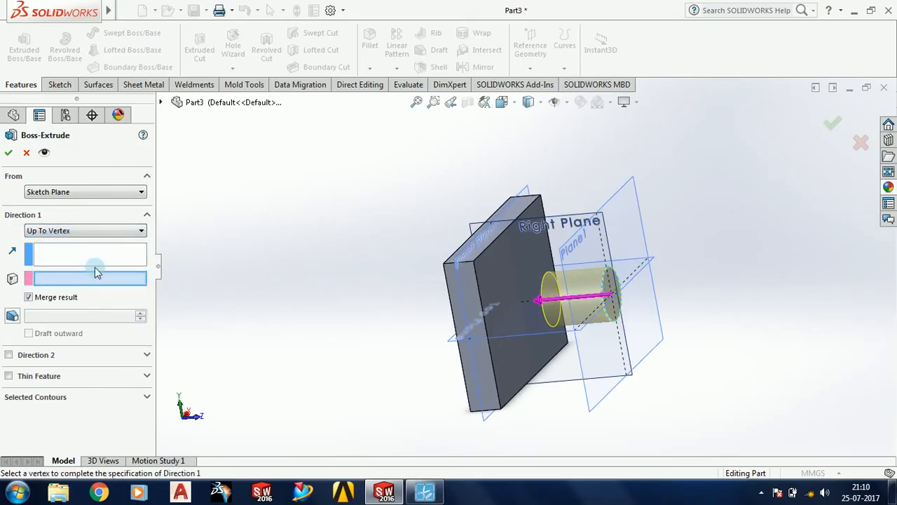
pyautogui.click(447, 286)
pyautogui.moveTo(356, 389); pyautogui.dragTo(373, 394, button='middle')
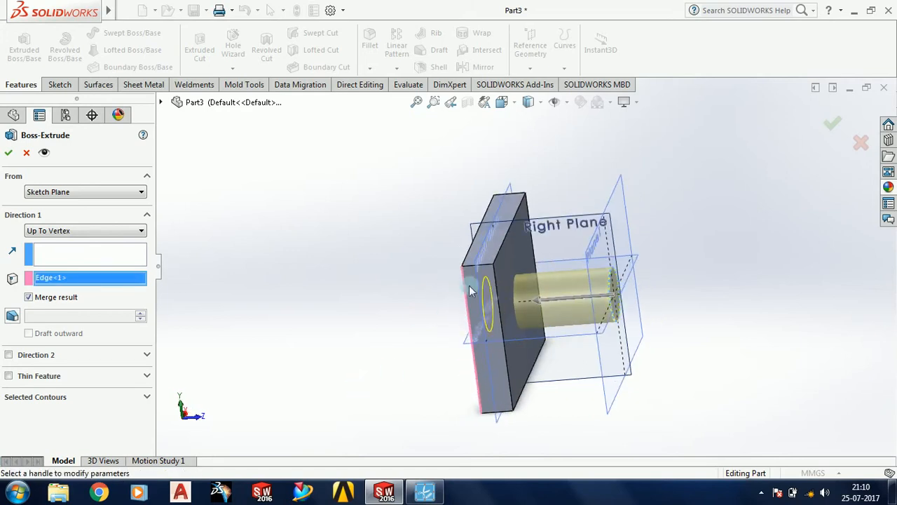
pyautogui.moveTo(442, 366); pyautogui.dragTo(563, 328, button='middle')
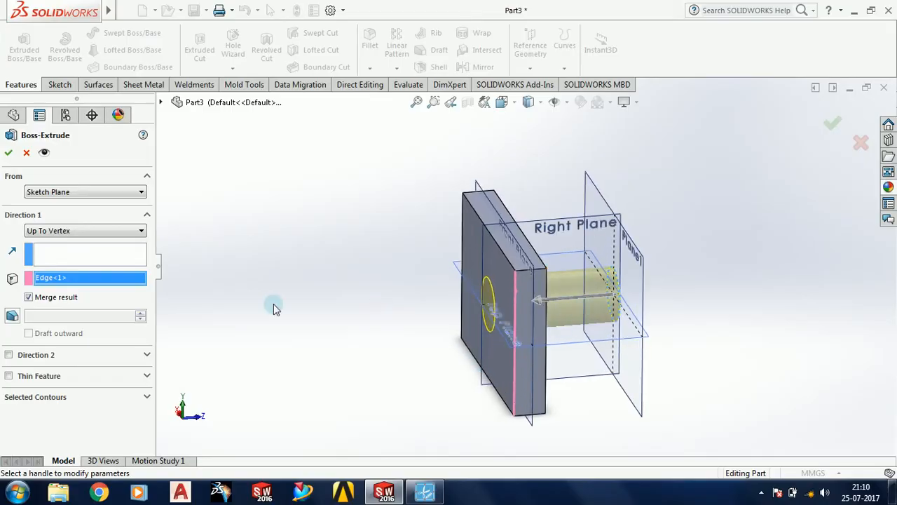
# Step: Set the end condition to Up To Surface with the block face facing the circle as the end reference
pyautogui.click(114, 233)
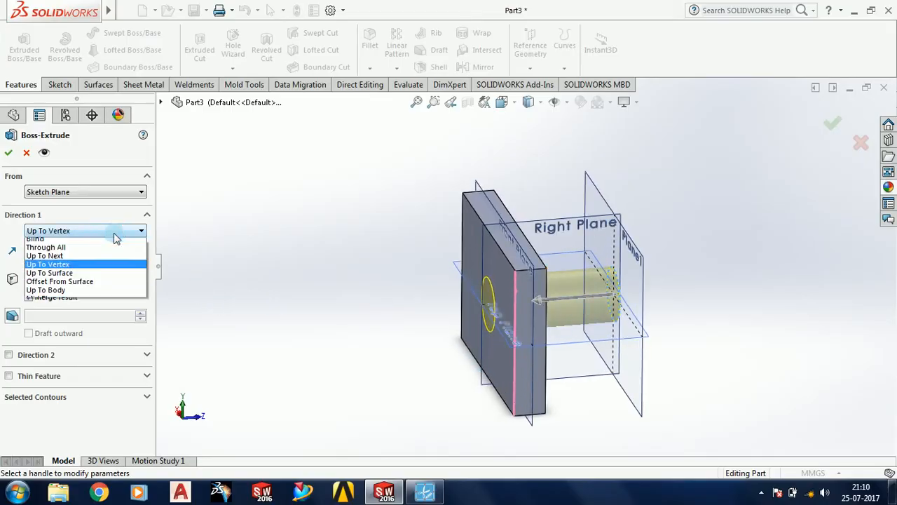
pyautogui.click(107, 277)
pyautogui.moveTo(293, 352); pyautogui.dragTo(423, 351, button='middle')
pyautogui.click(469, 283)
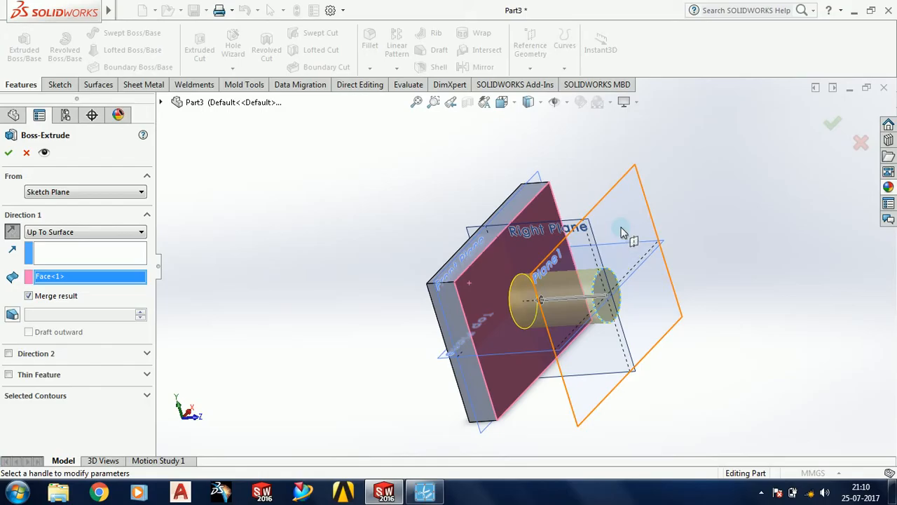
# Step: Switch the end condition to Offset From Surface with a 10 mm offset from the selected block face, and inspect the gap
pyautogui.click(119, 232)
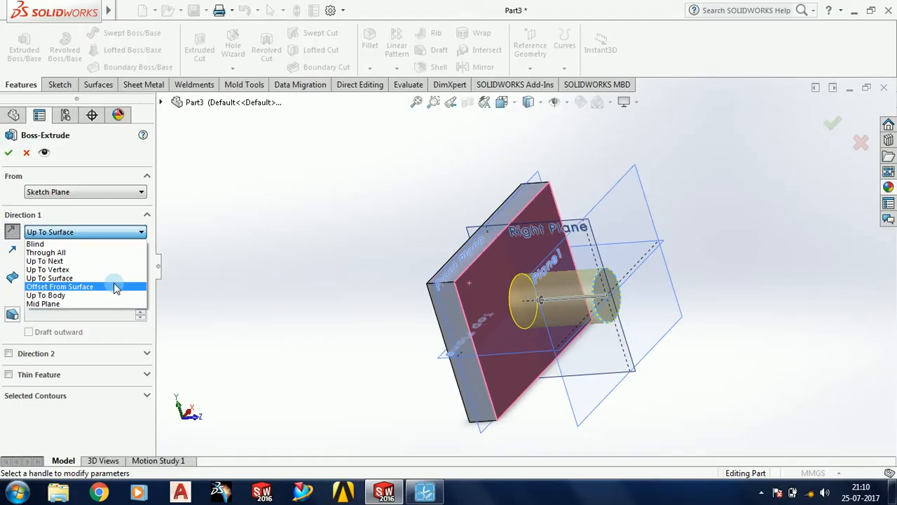
pyautogui.click(113, 284)
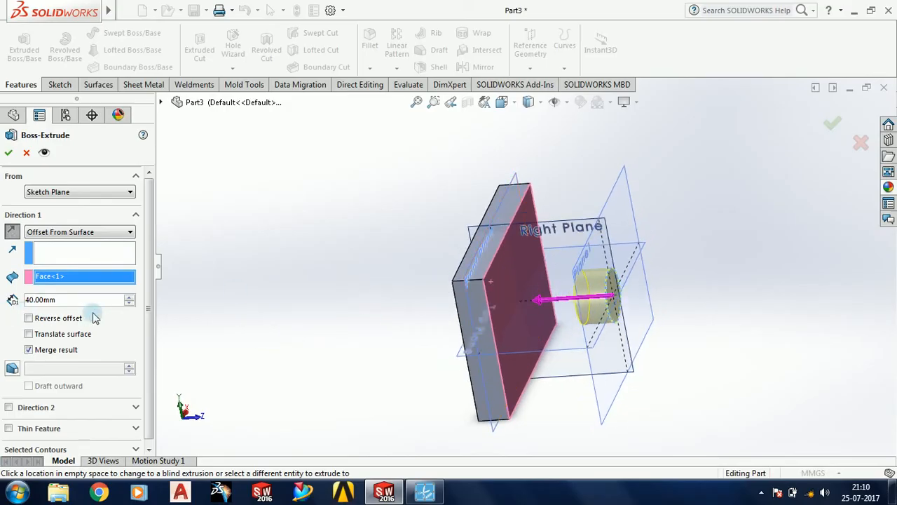
pyautogui.click(129, 304)
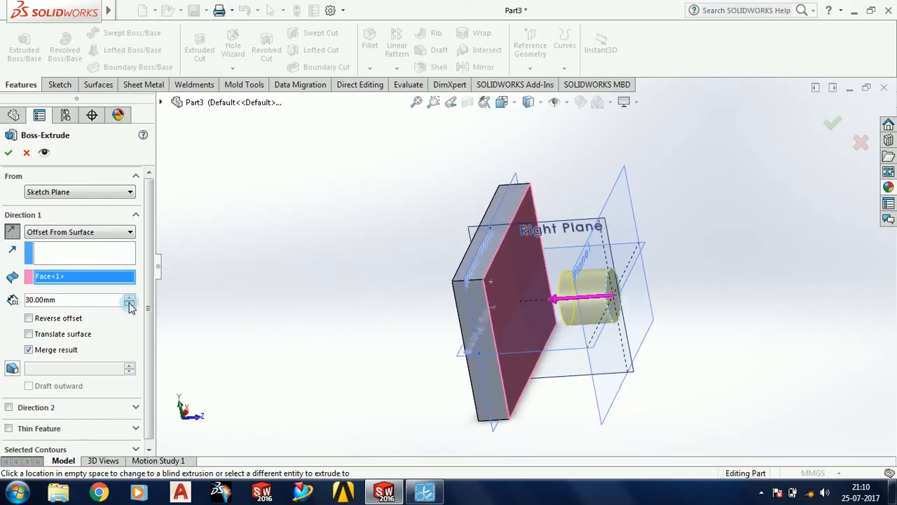
pyautogui.click(129, 303)
pyautogui.click(129, 303)
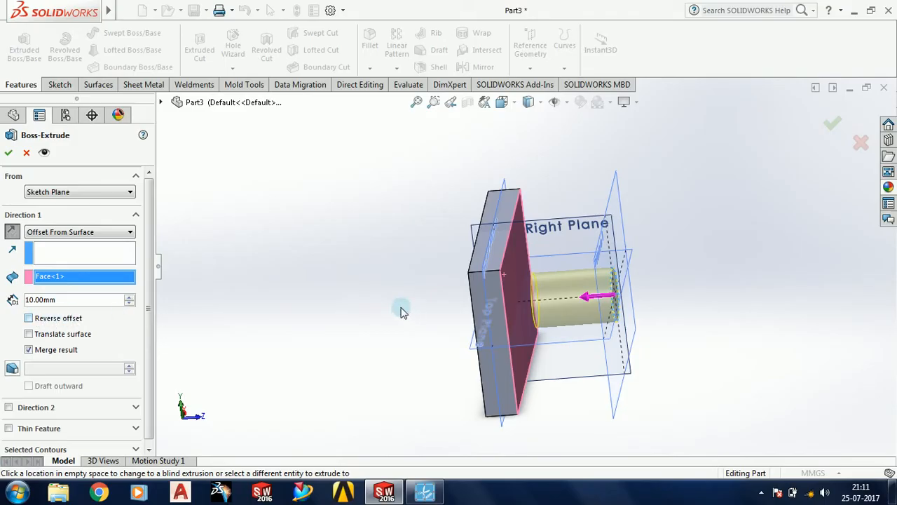
pyautogui.moveTo(402, 312); pyautogui.dragTo(408, 306, button='middle')
pyautogui.moveTo(468, 357); pyautogui.dragTo(425, 329, button='middle')
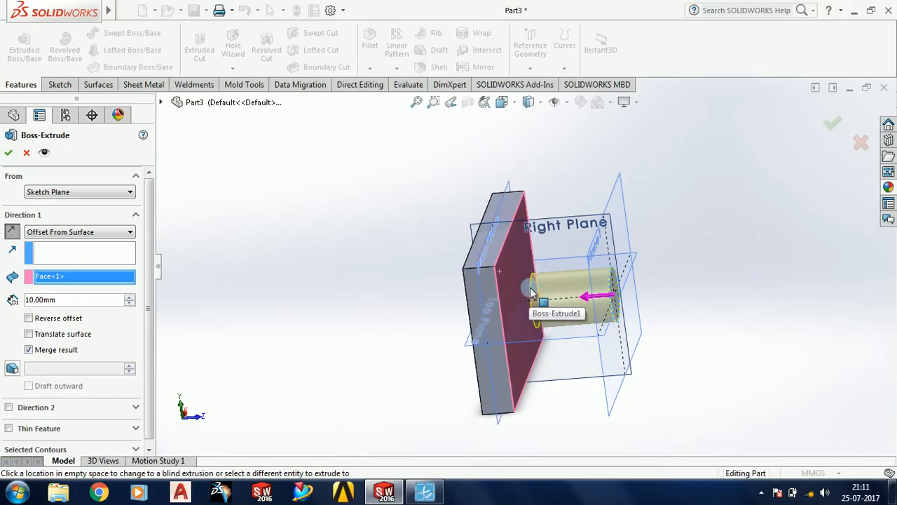
# Step: Try reversing the offset from the block face, raise it to 30 mm, and restore the unreversed 10 mm offset
pyautogui.moveTo(528, 303); pyautogui.dragTo(531, 309, button='middle')
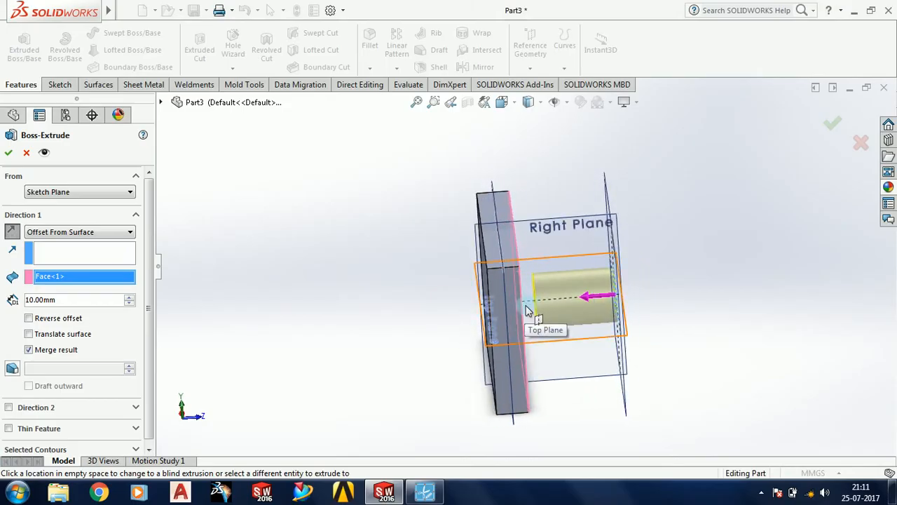
pyautogui.click(29, 319)
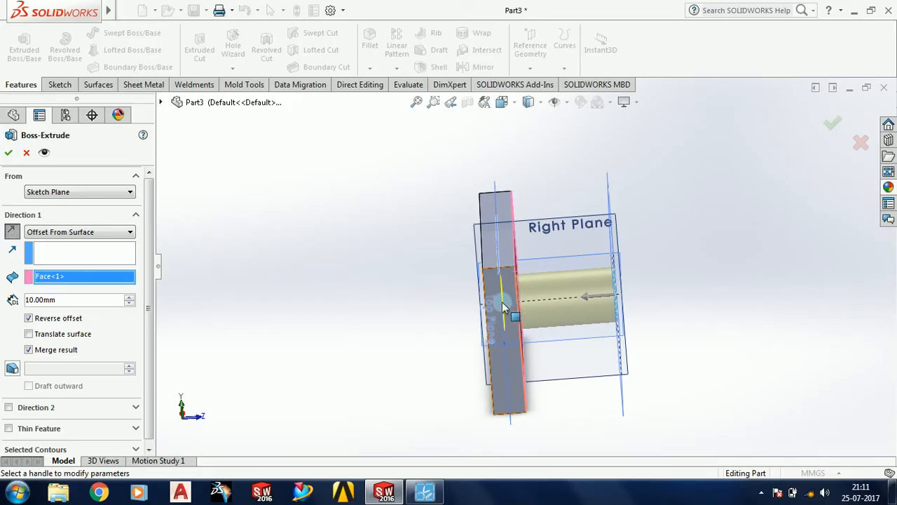
pyautogui.click(129, 296)
pyautogui.click(130, 296)
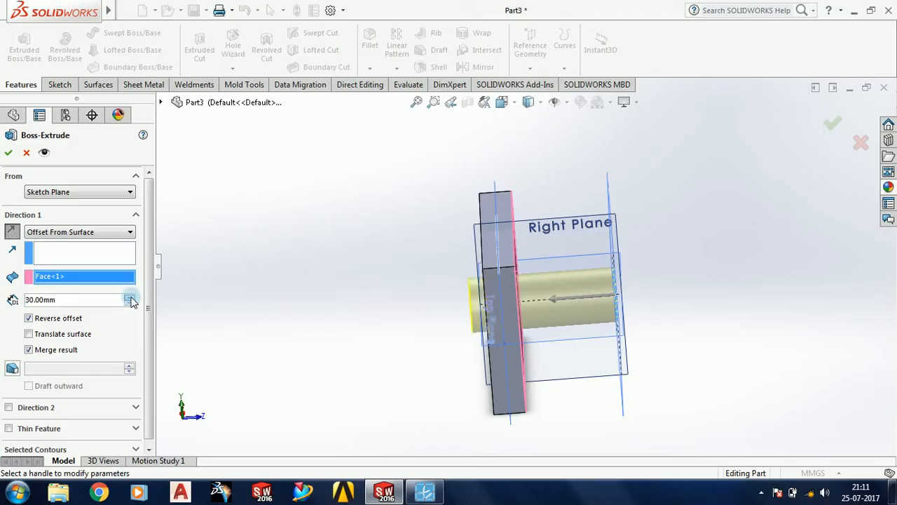
pyautogui.click(130, 303)
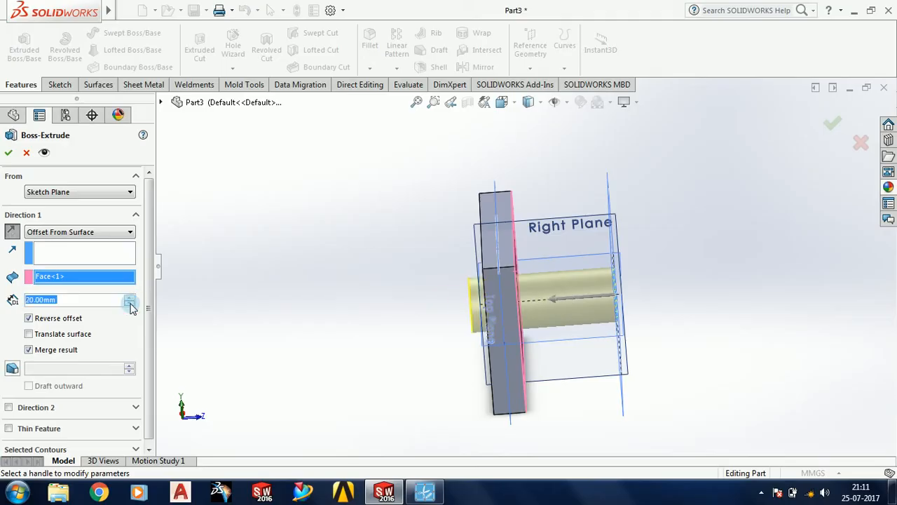
pyautogui.click(129, 303)
pyautogui.click(130, 302)
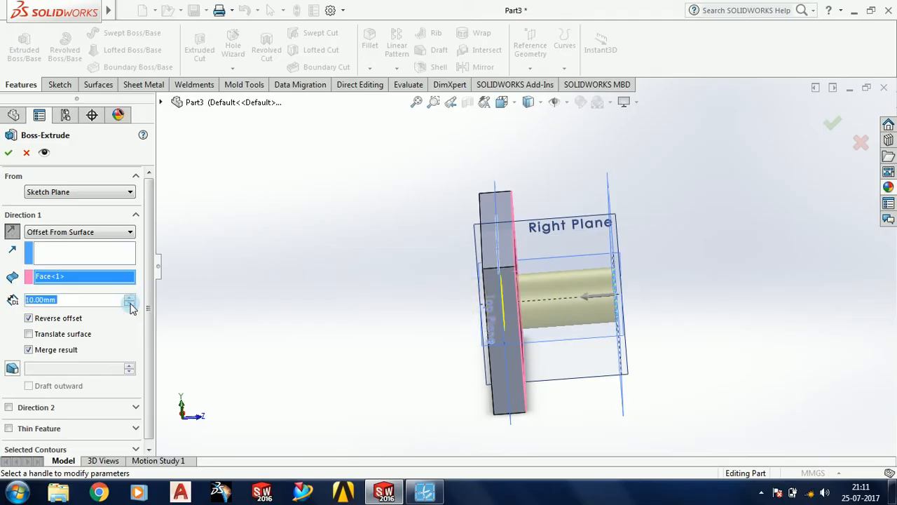
pyautogui.click(29, 319)
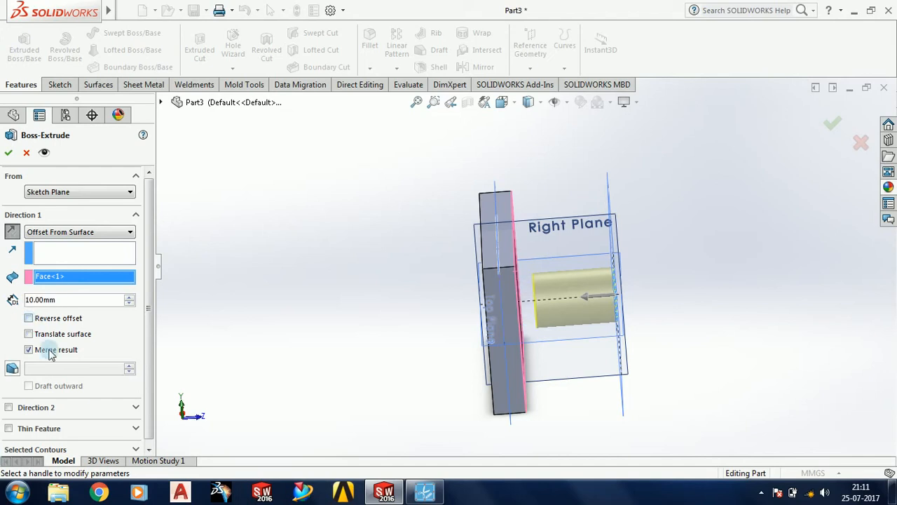
pyautogui.moveTo(341, 333); pyautogui.dragTo(237, 322, button='middle')
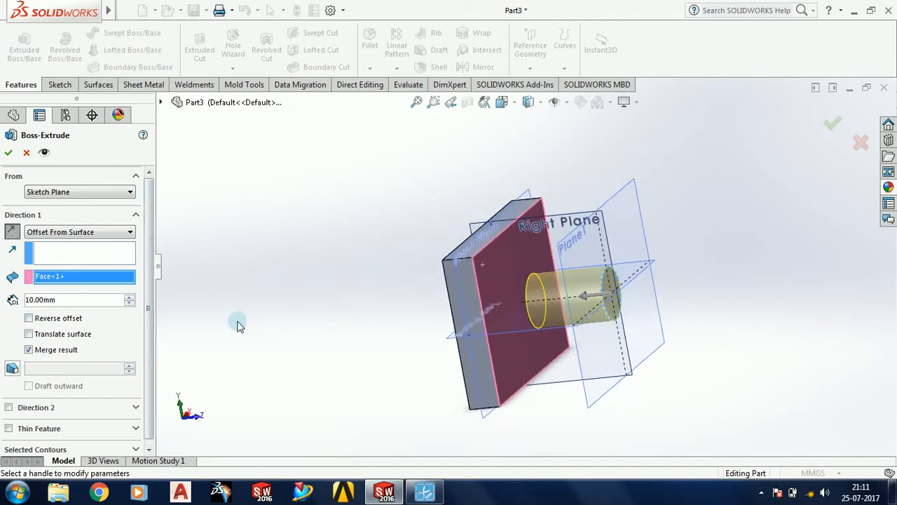
# Step: Set the circle's extrusion end condition to Up To Body with the block as the target body, and accept the feature
pyautogui.click(60, 234)
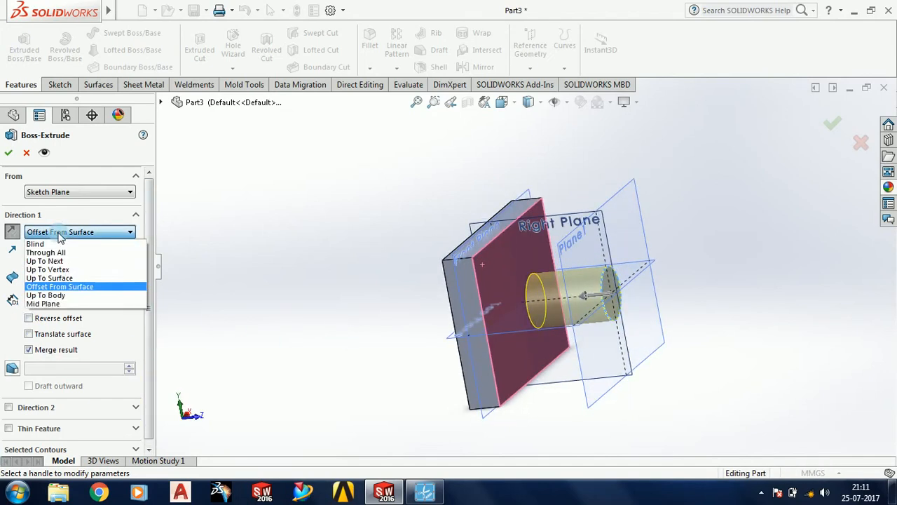
pyautogui.click(58, 295)
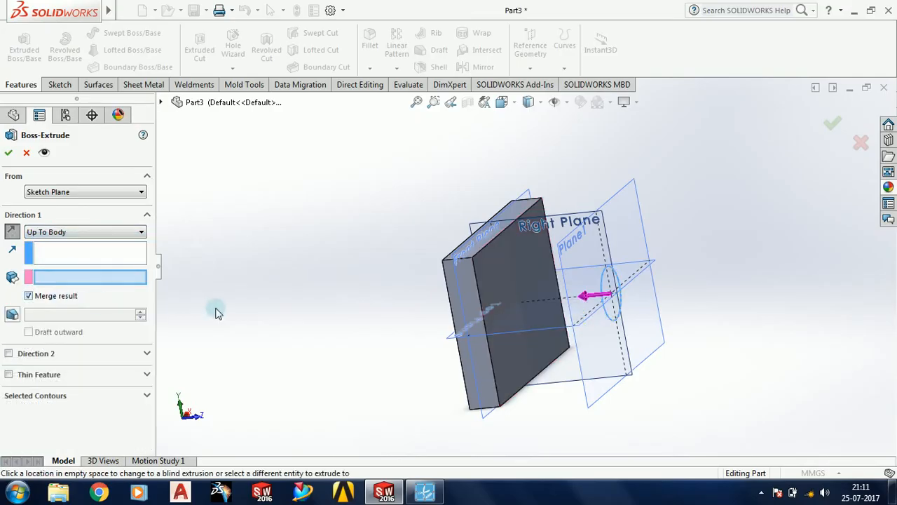
pyautogui.click(491, 263)
pyautogui.moveTo(320, 322)
pyautogui.mouseDown(button='middle')
pyautogui.moveTo(340, 326)
pyautogui.moveTo(343, 315)
pyautogui.moveTo(316, 306)
pyautogui.mouseUp(button='middle')
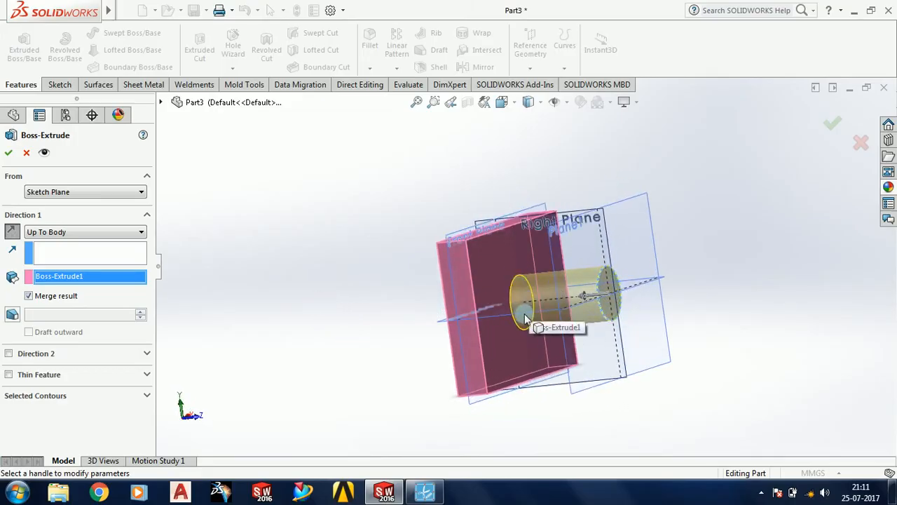
pyautogui.moveTo(525, 319)
pyautogui.mouseDown(button='middle')
pyautogui.moveTo(546, 336)
pyautogui.moveTo(519, 335)
pyautogui.mouseUp(button='middle')
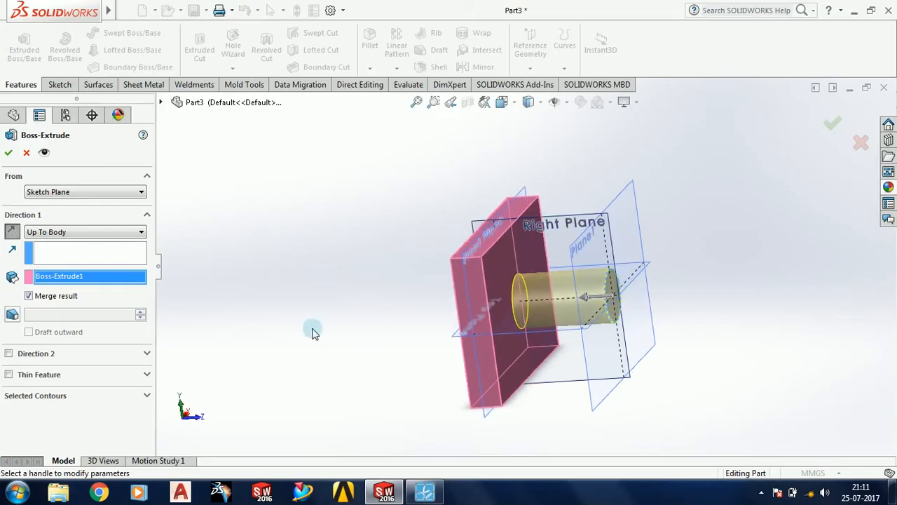
pyautogui.click(59, 233)
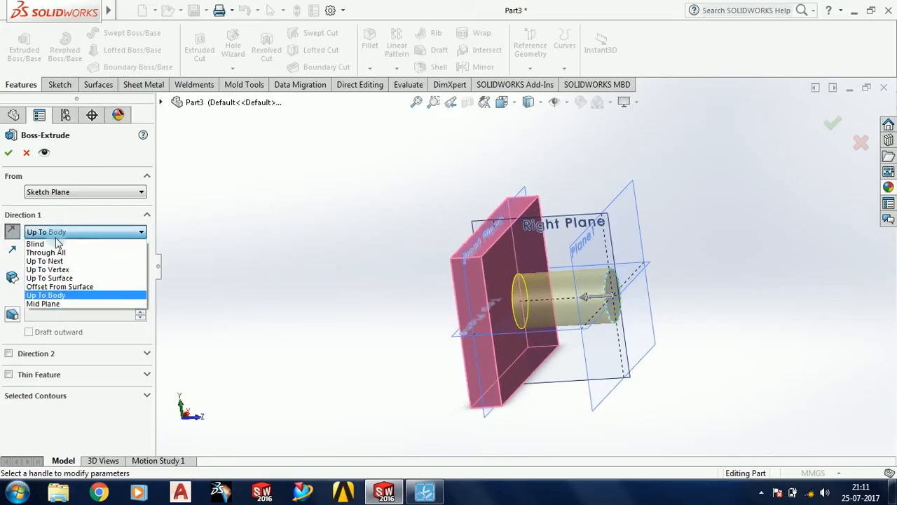
pyautogui.click(187, 194)
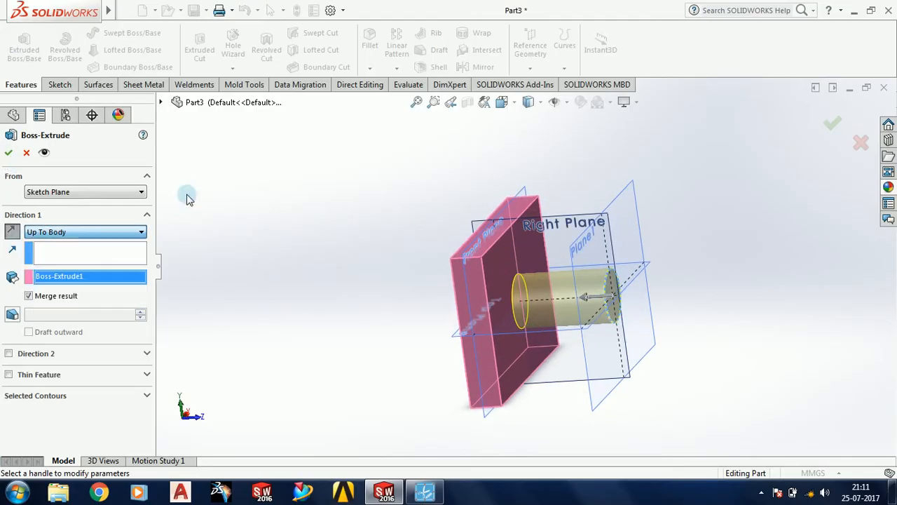
pyautogui.click(49, 234)
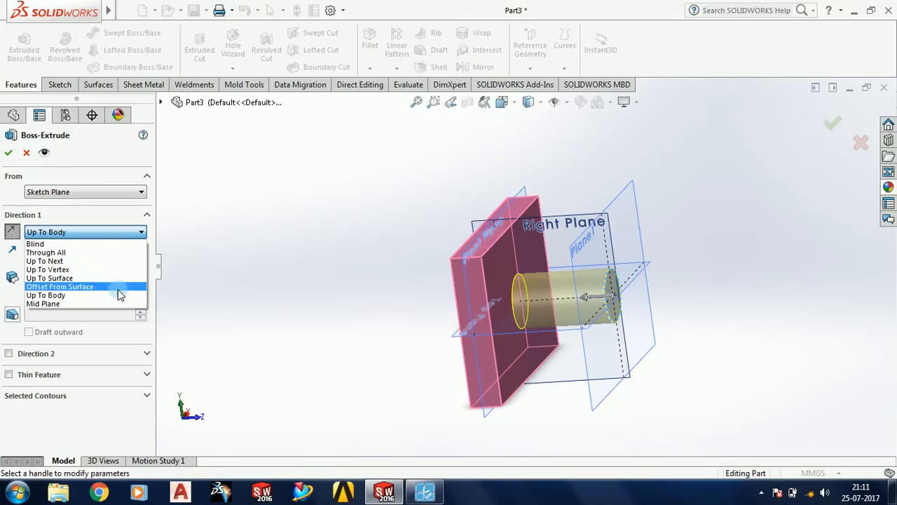
pyautogui.click(214, 227)
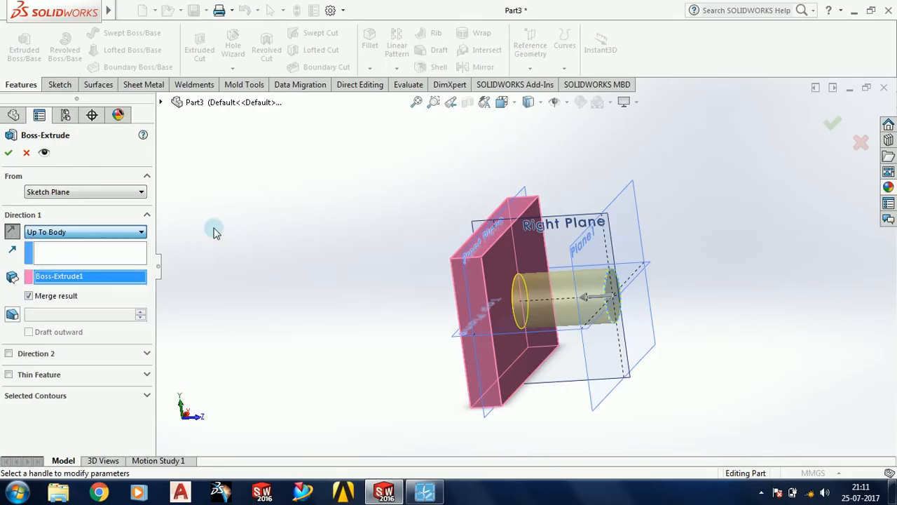
pyautogui.click(11, 156)
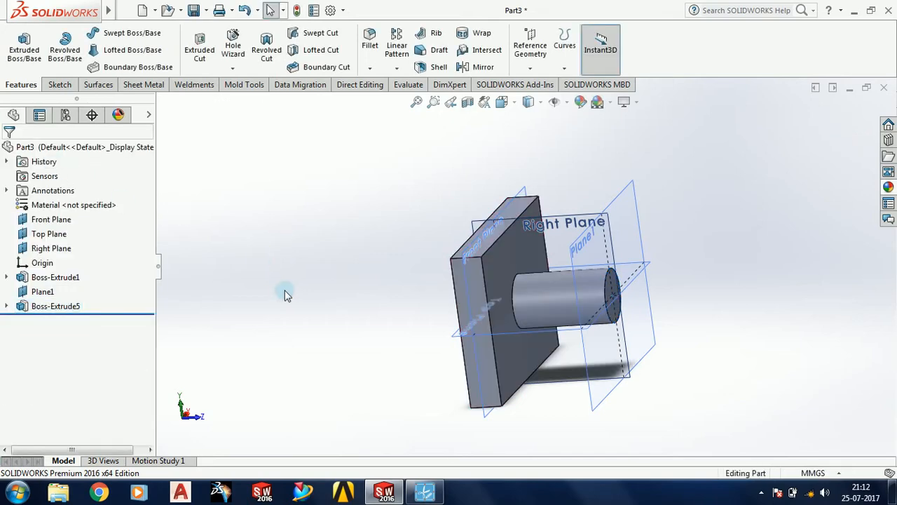
# Step: Delete Plane1 together with its dependent circle sketch and cylinder extrusion
pyautogui.moveTo(285, 295)
pyautogui.mouseDown(button='middle')
pyautogui.moveTo(307, 302)
pyautogui.moveTo(280, 298)
pyautogui.mouseUp(button='middle')
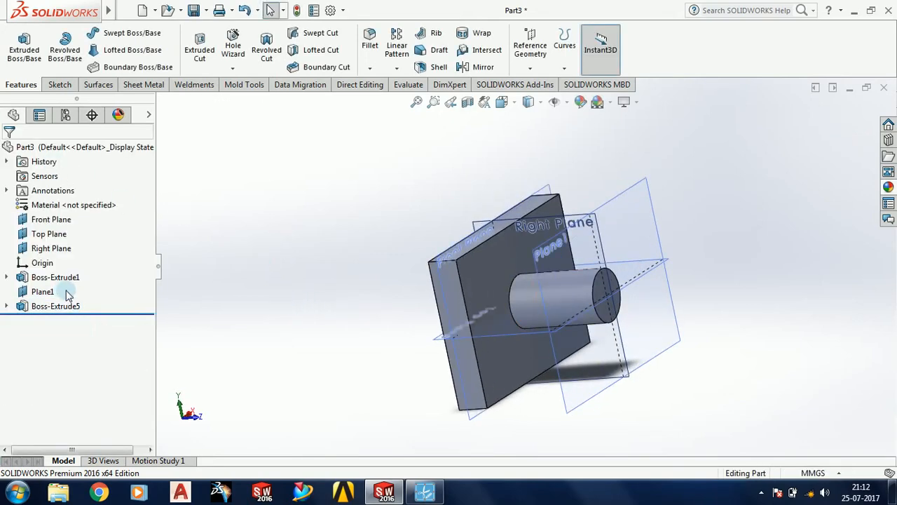
pyautogui.moveTo(82, 296); pyautogui.dragTo(50, 307)
pyautogui.press('Delete')
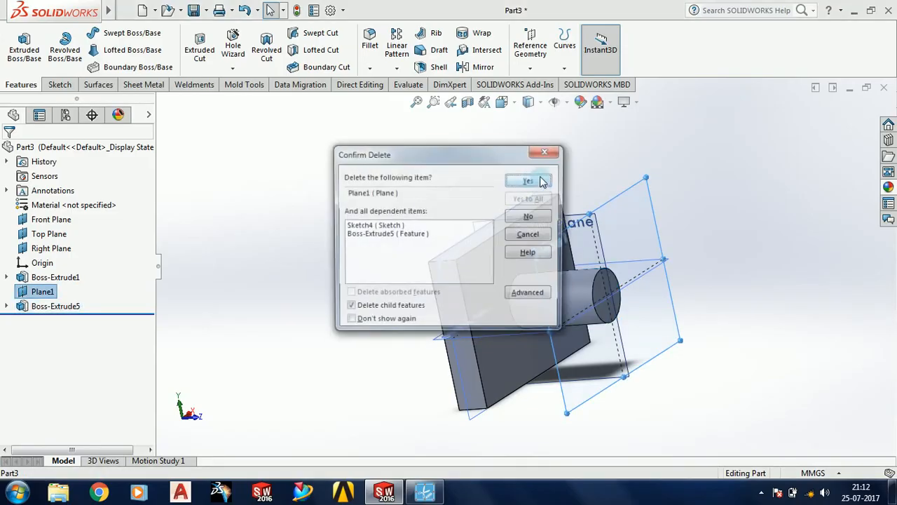
pyautogui.click(527, 181)
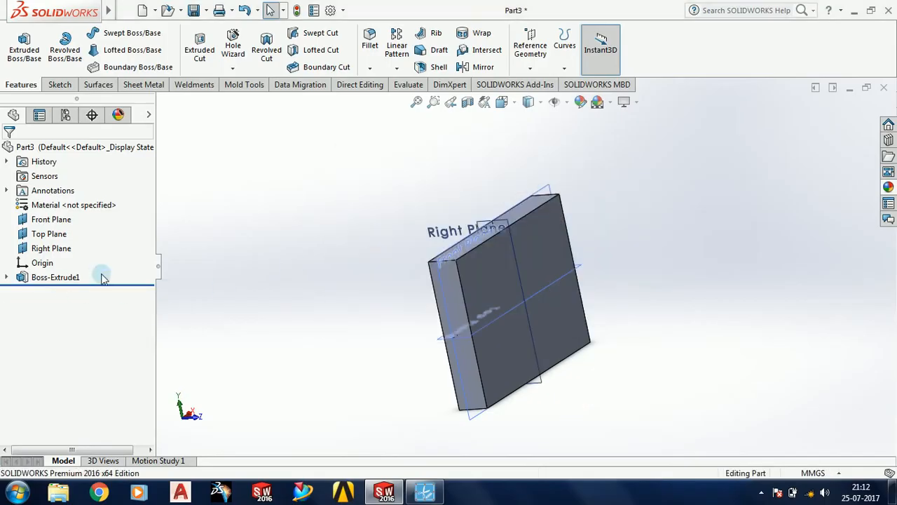
# Step: Edit the block's extrusion feature and change its Direction 1 end condition to Blind
pyautogui.rightClick(72, 277)
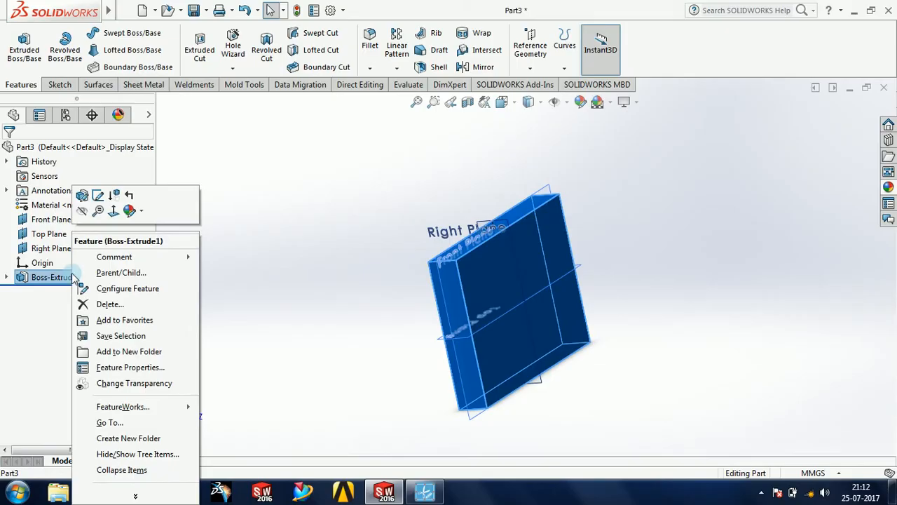
pyautogui.click(83, 196)
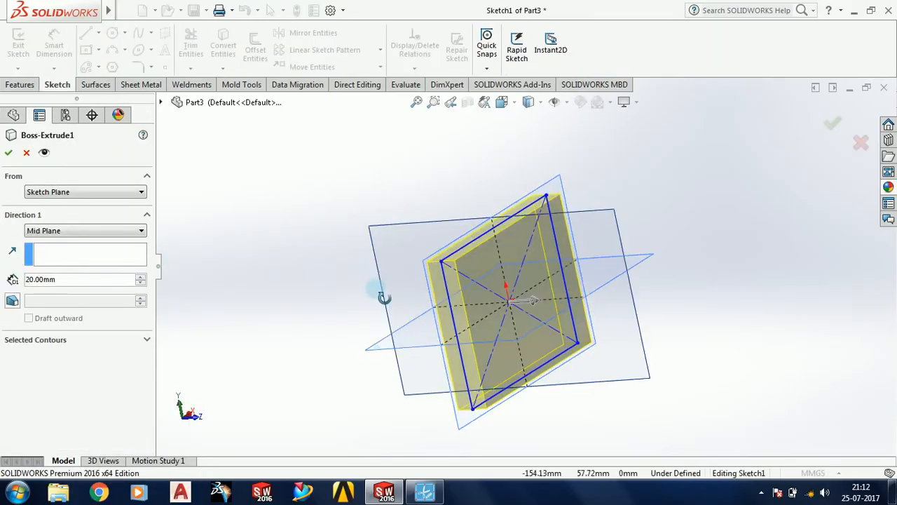
pyautogui.click(116, 231)
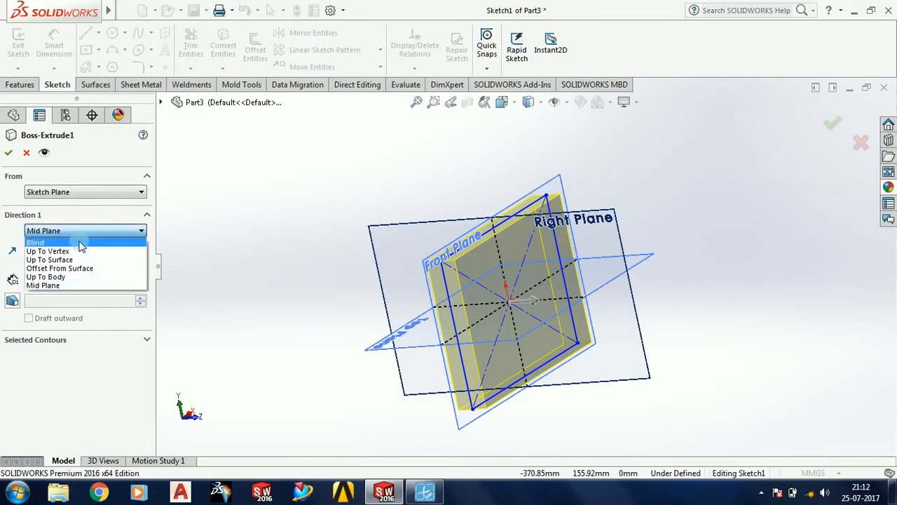
pyautogui.click(80, 241)
pyautogui.click(80, 237)
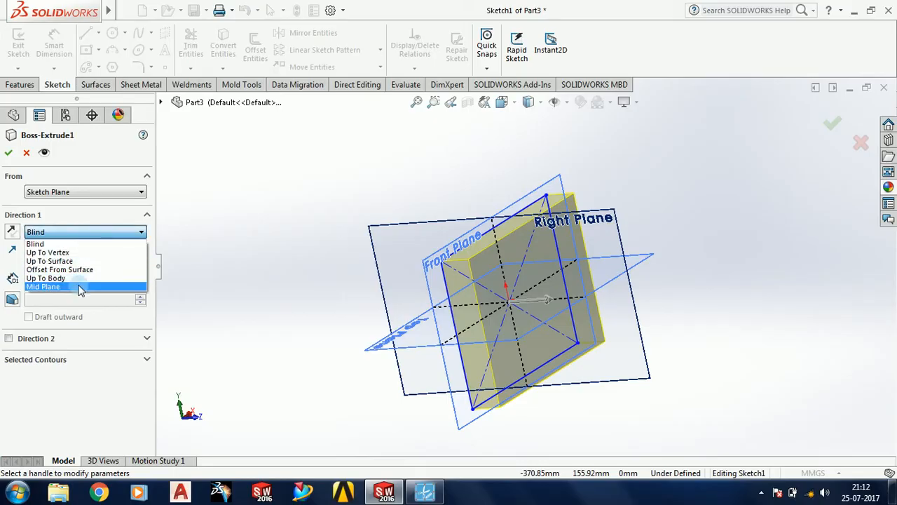
pyautogui.click(85, 241)
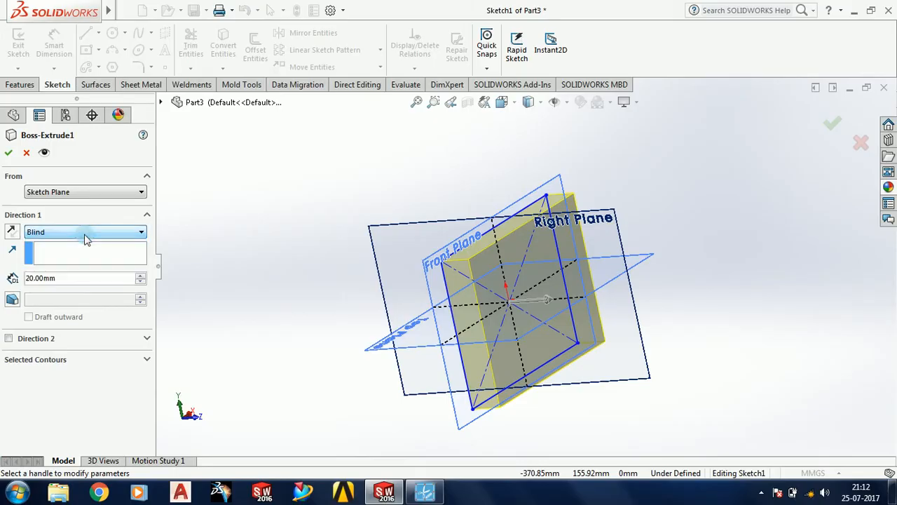
# Step: Set the block's Direction 1 extrusion depth to 90 mm
pyautogui.click(139, 278)
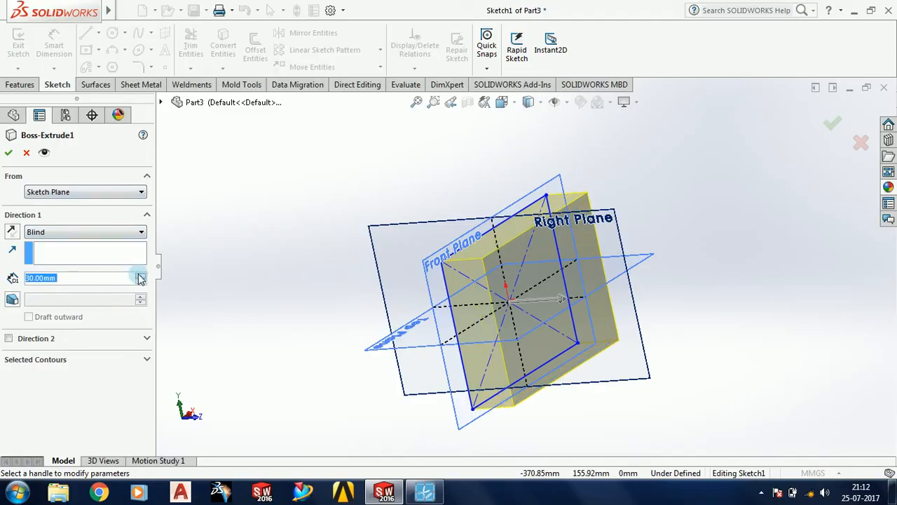
pyautogui.click(140, 278)
pyautogui.click(139, 278)
pyautogui.click(140, 279)
pyautogui.click(140, 279)
pyautogui.click(140, 278)
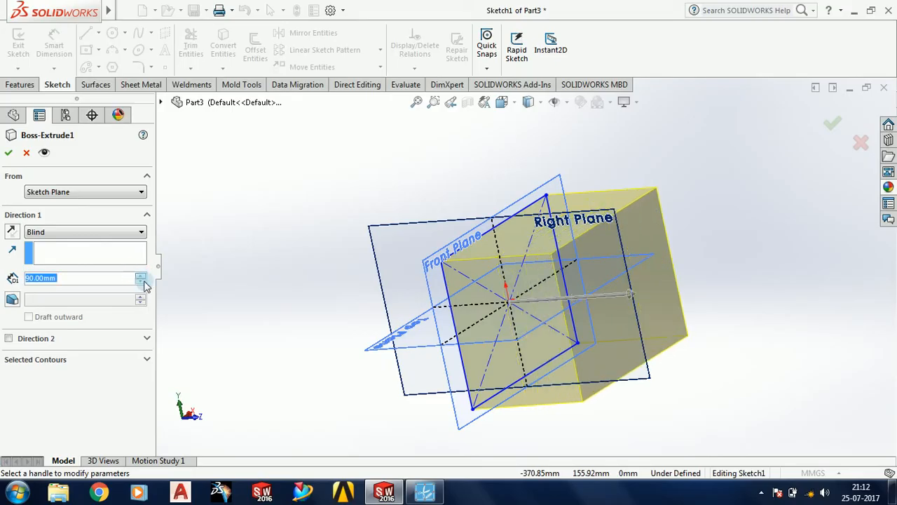
# Step: Enable draft on the block's Direction 1 extrusion and set the inward draft angle to 22 degrees
pyautogui.click(12, 300)
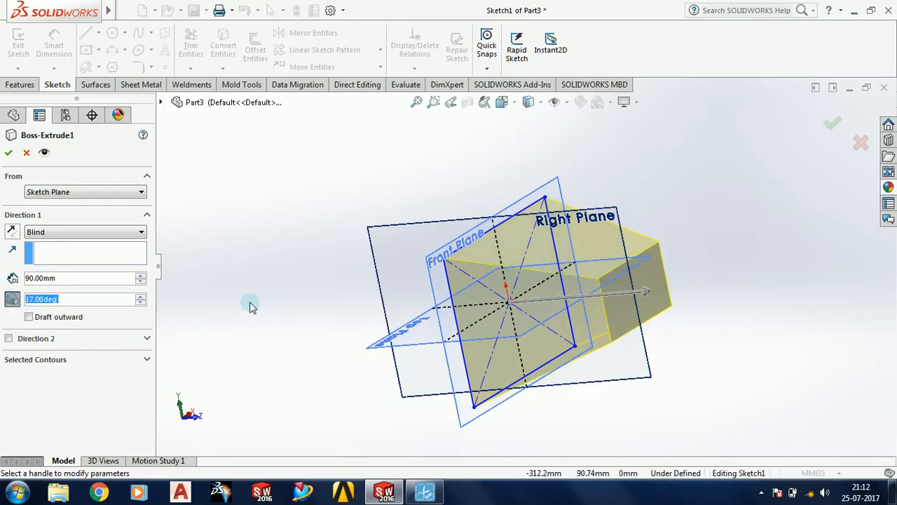
pyautogui.moveTo(263, 294)
pyautogui.mouseDown(button='middle')
pyautogui.moveTo(254, 266)
pyautogui.moveTo(285, 266)
pyautogui.mouseUp(button='middle')
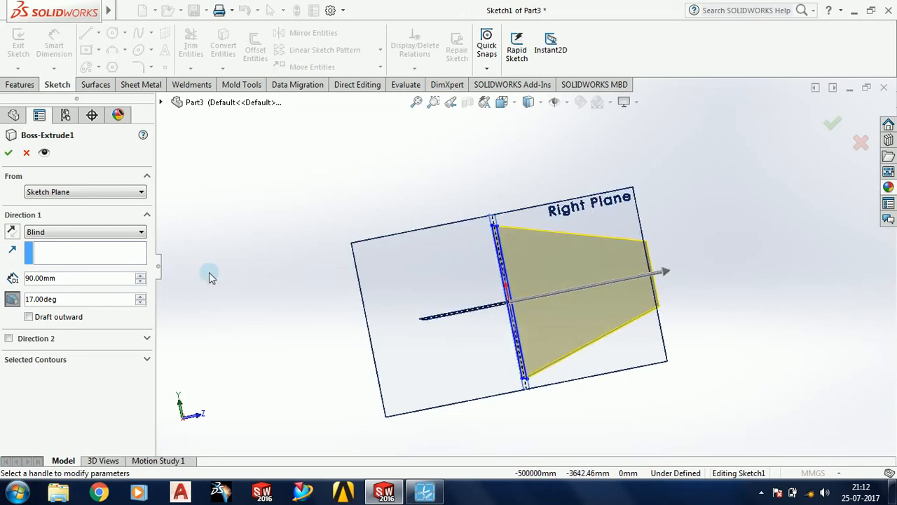
pyautogui.click(139, 297)
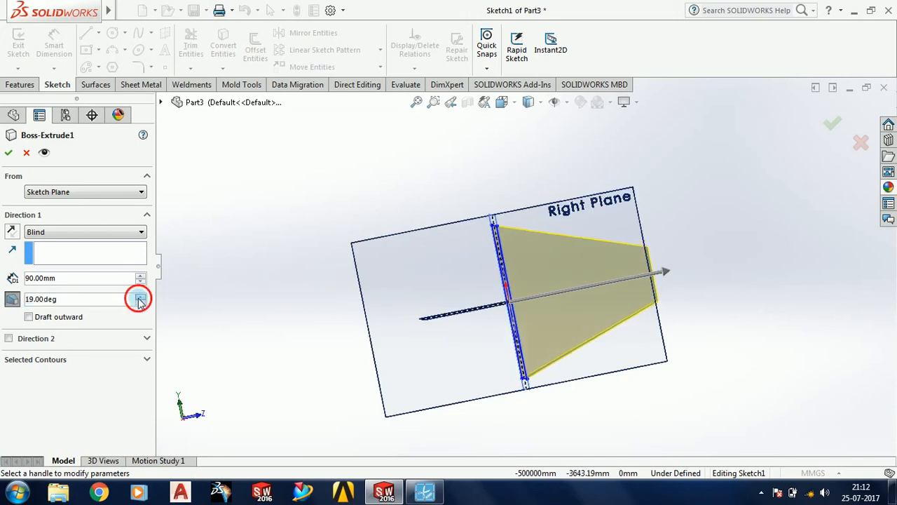
pyautogui.click(138, 297)
pyautogui.click(138, 297)
pyautogui.click(139, 297)
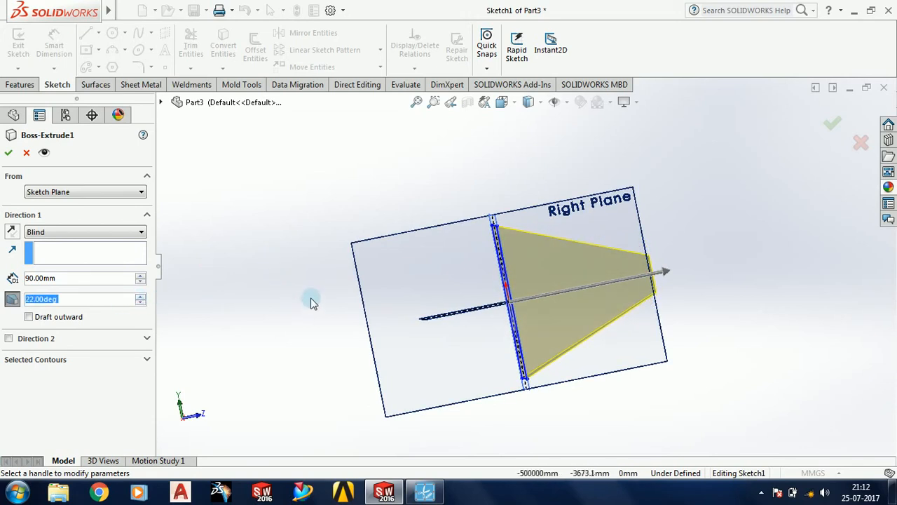
# Step: Try the Draft outward option on the block's tapered extrusion and switch it back to inward draft
pyautogui.moveTo(310, 297)
pyautogui.mouseDown(button='middle')
pyautogui.moveTo(301, 326)
pyautogui.moveTo(324, 320)
pyautogui.moveTo(316, 301)
pyautogui.mouseUp(button='middle')
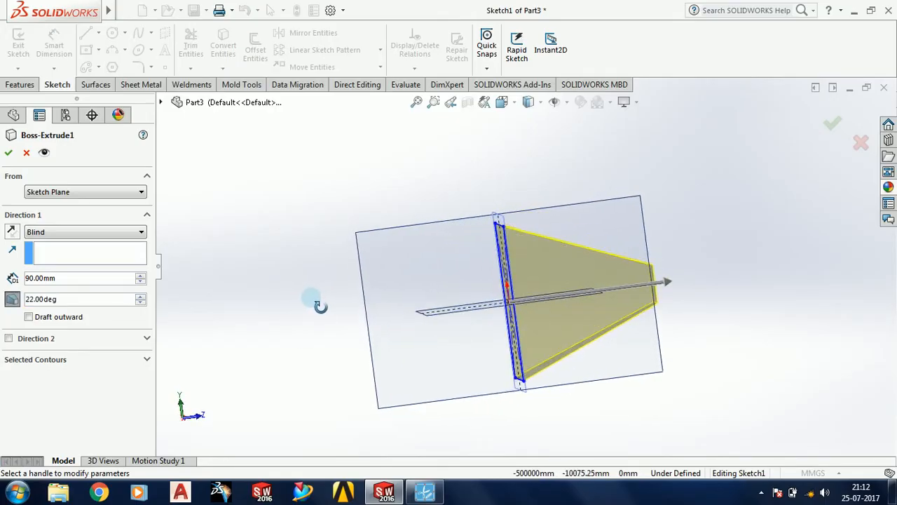
pyautogui.click(29, 317)
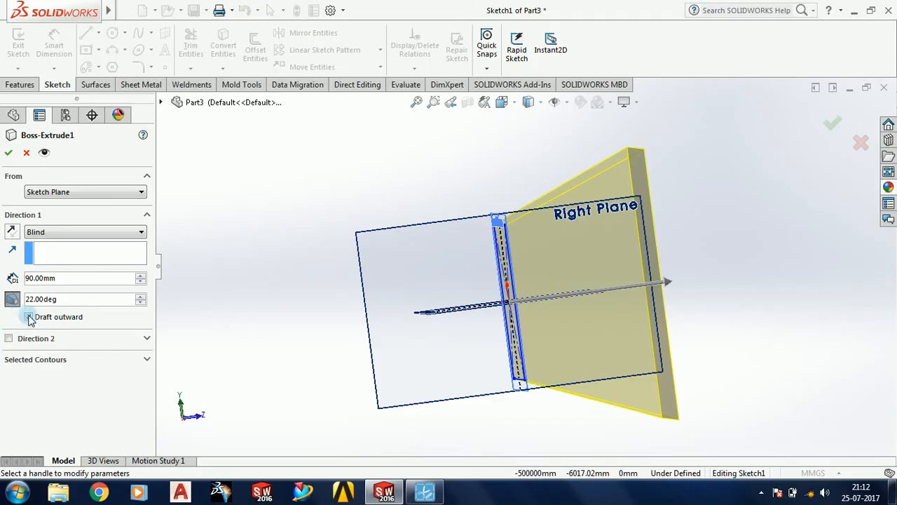
pyautogui.click(29, 317)
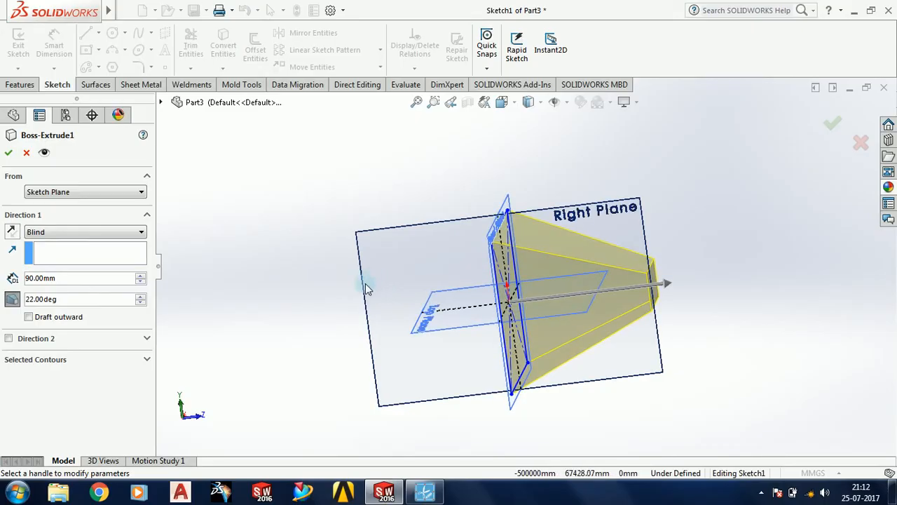
# Step: Enable Direction 2 for the block's extrusion with a Blind depth of 60 mm
pyautogui.click(9, 338)
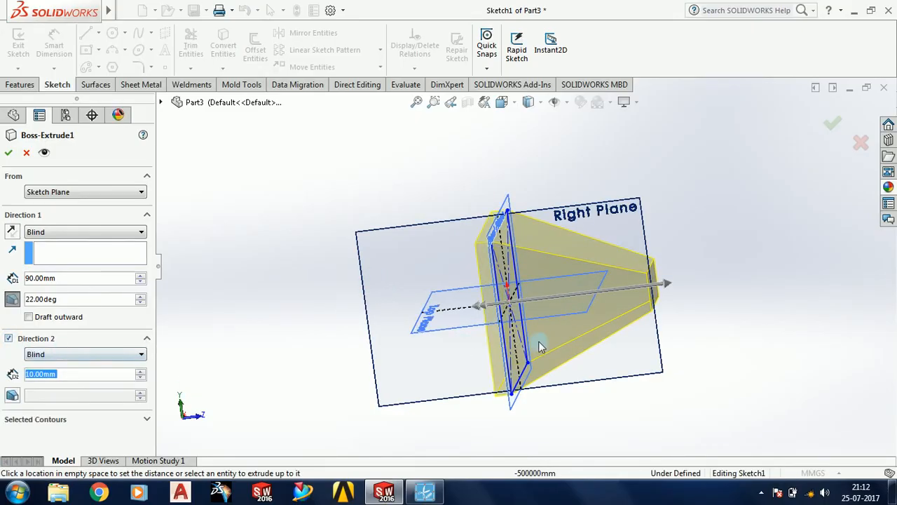
pyautogui.click(141, 372)
pyautogui.click(140, 372)
pyautogui.click(140, 372)
pyautogui.click(140, 372)
pyautogui.click(140, 372)
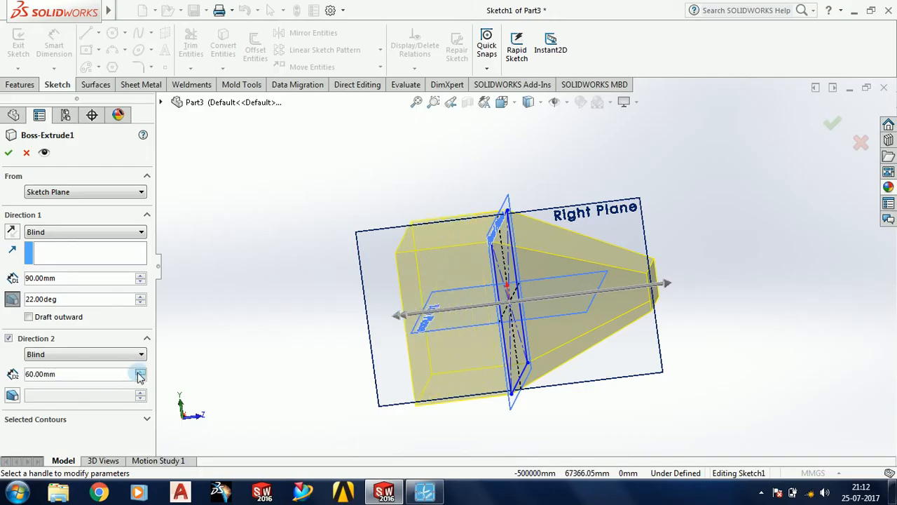
# Step: Set the block's Direction 2 depth to 80 mm and enable an inward draft of 17 degrees on it
pyautogui.click(139, 372)
pyautogui.click(139, 372)
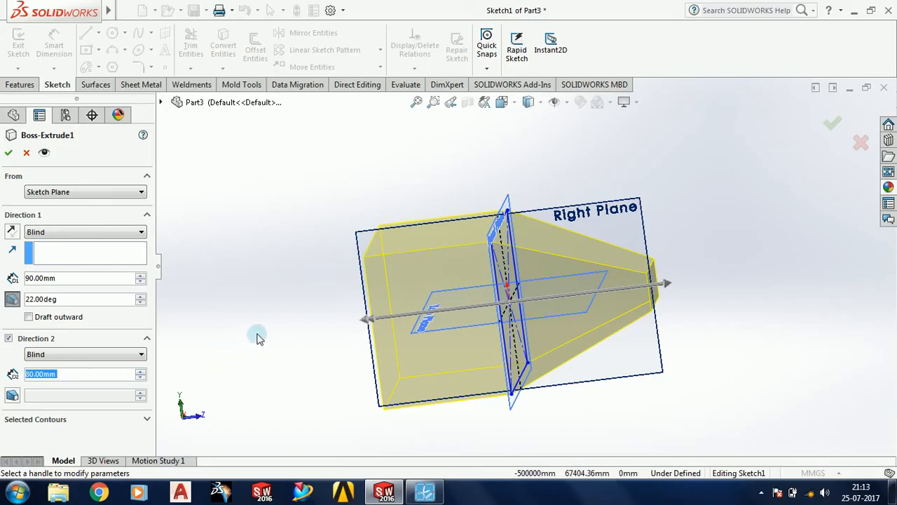
pyautogui.moveTo(254, 333); pyautogui.dragTo(226, 353, button='middle')
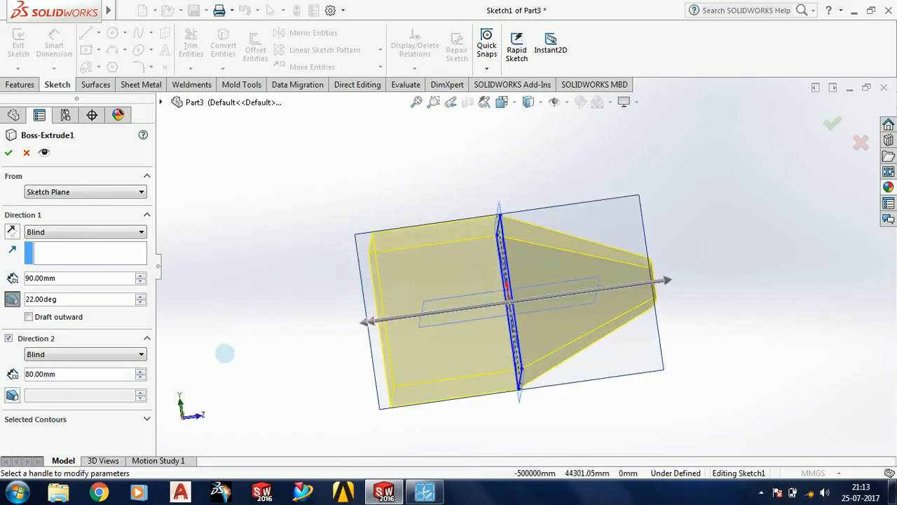
pyautogui.click(13, 396)
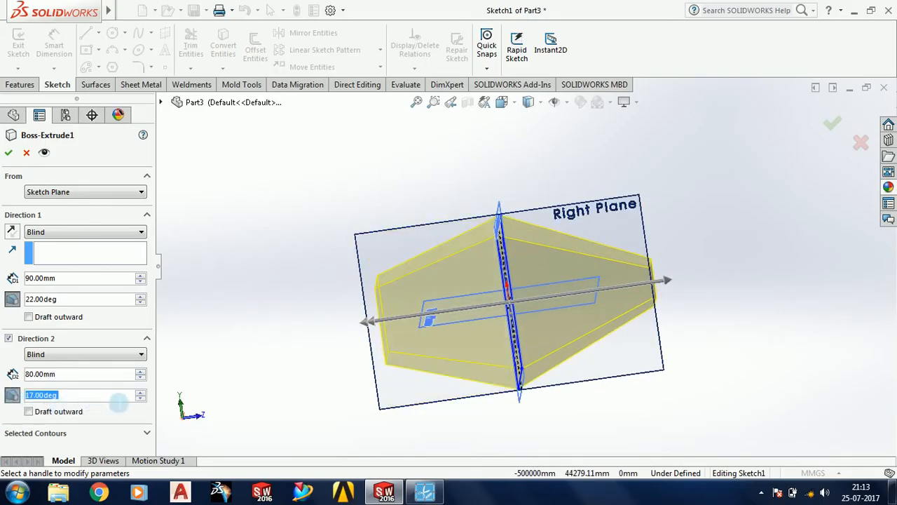
# Step: Try the Draft outward option on the block's Direction 2 and Direction 1, and switch both back to inward draft
pyautogui.click(29, 413)
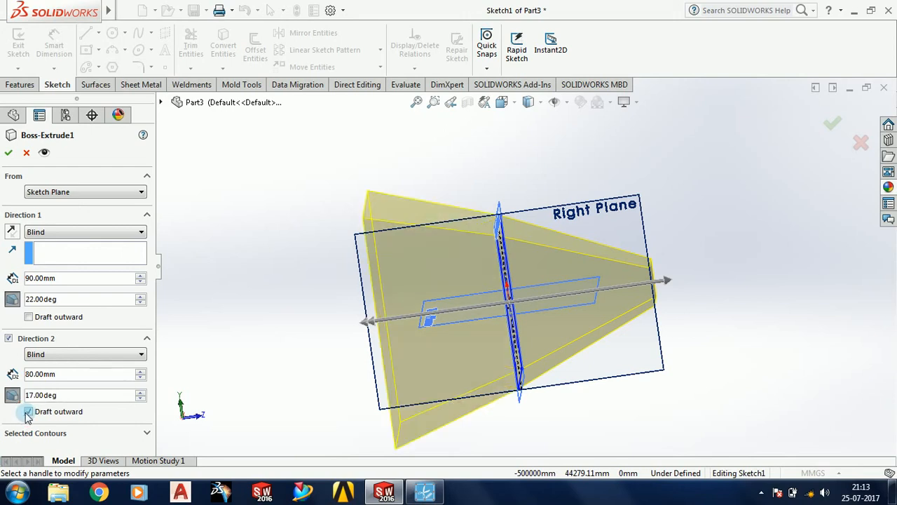
pyautogui.click(28, 414)
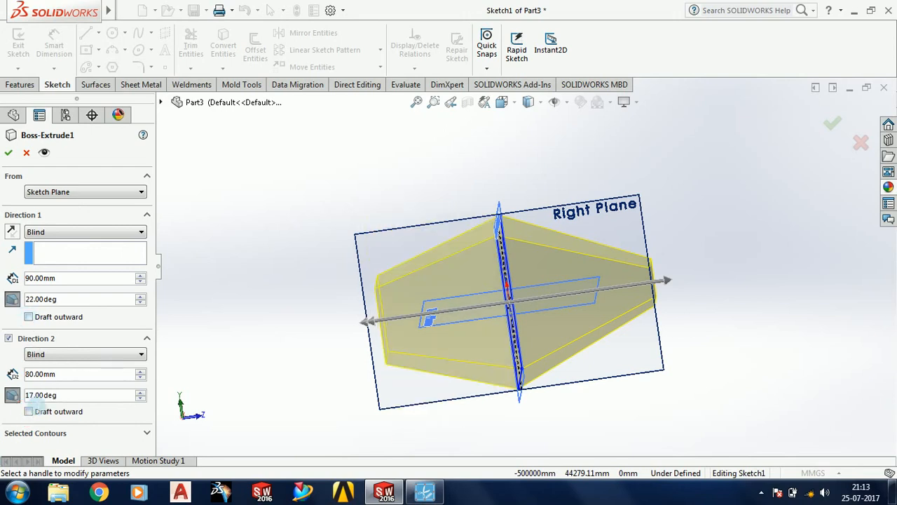
pyautogui.click(29, 413)
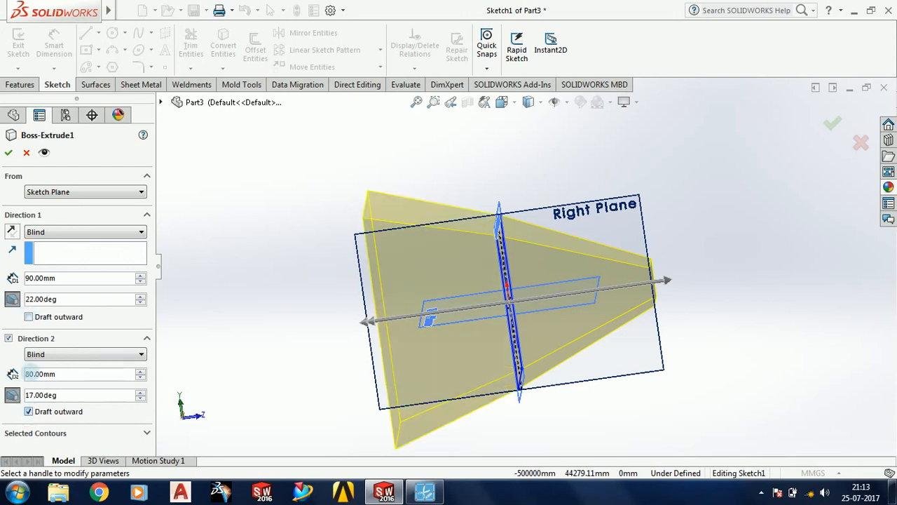
pyautogui.click(28, 317)
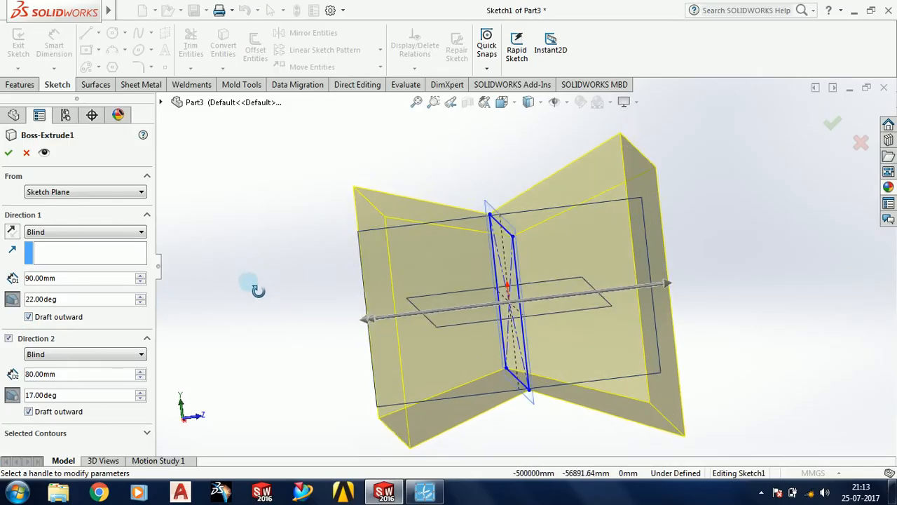
pyautogui.click(28, 316)
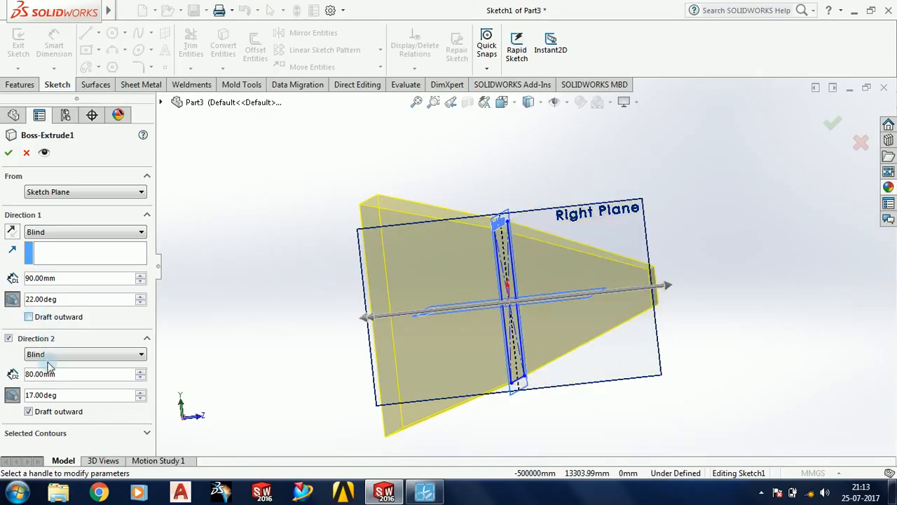
pyautogui.click(29, 413)
# Step: Review the end conditions available for Direction 2 and Direction 1 of the block's extrusion
pyautogui.click(123, 355)
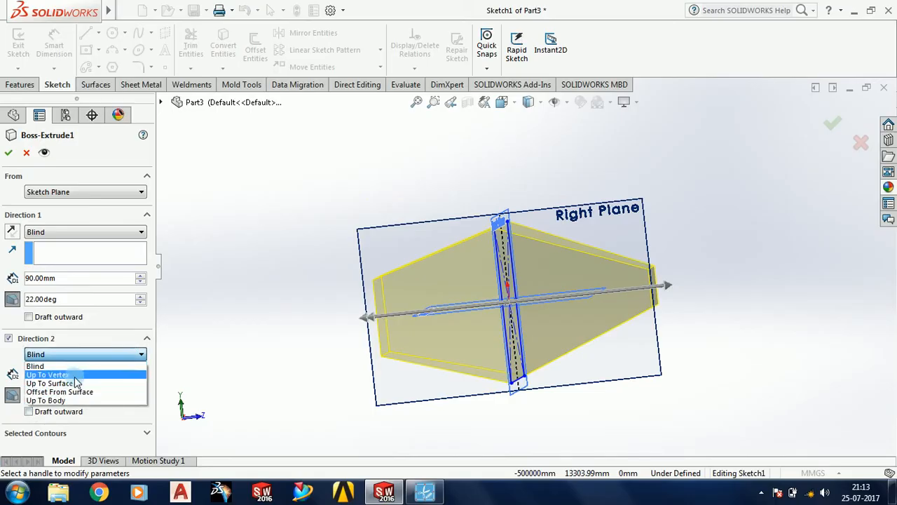
pyautogui.click(84, 237)
pyautogui.click(84, 237)
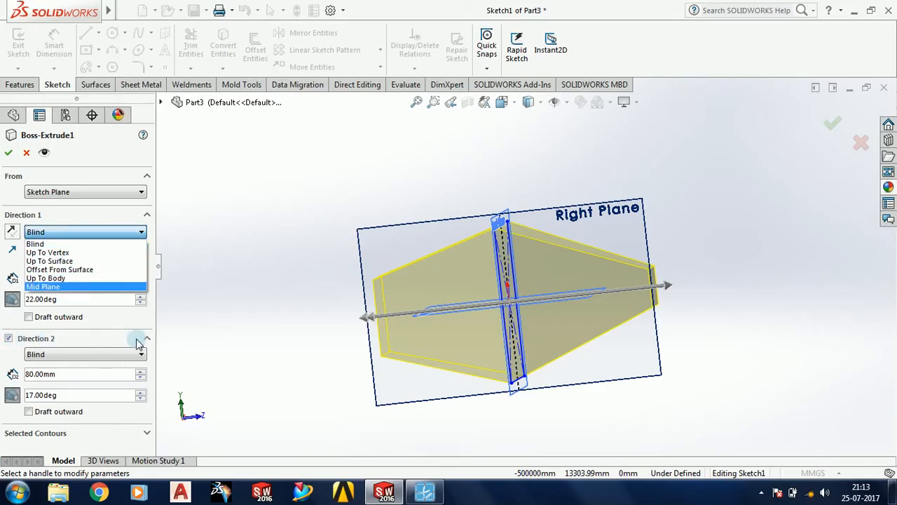
# Step: Turn off Direction 2 and the Direction 1 draft, and accept the block's Blind extrusion at 90 mm
pyautogui.click(8, 342)
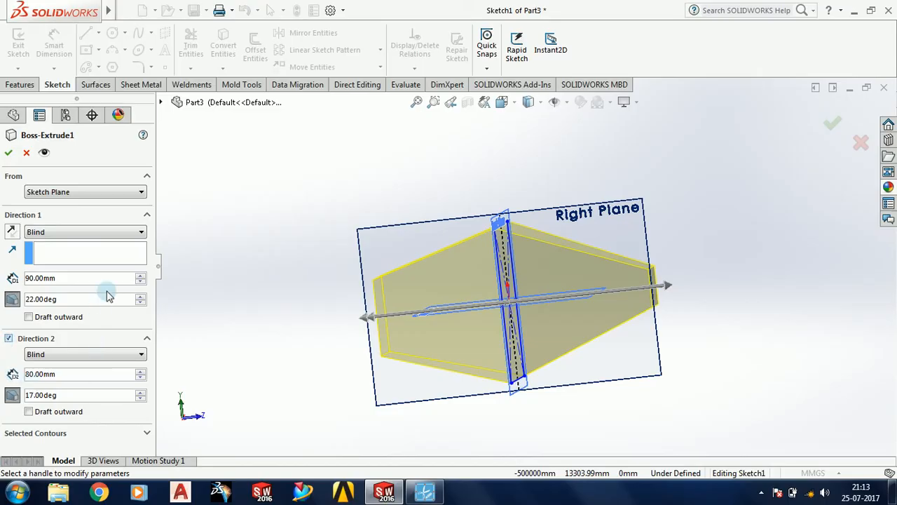
pyautogui.click(8, 338)
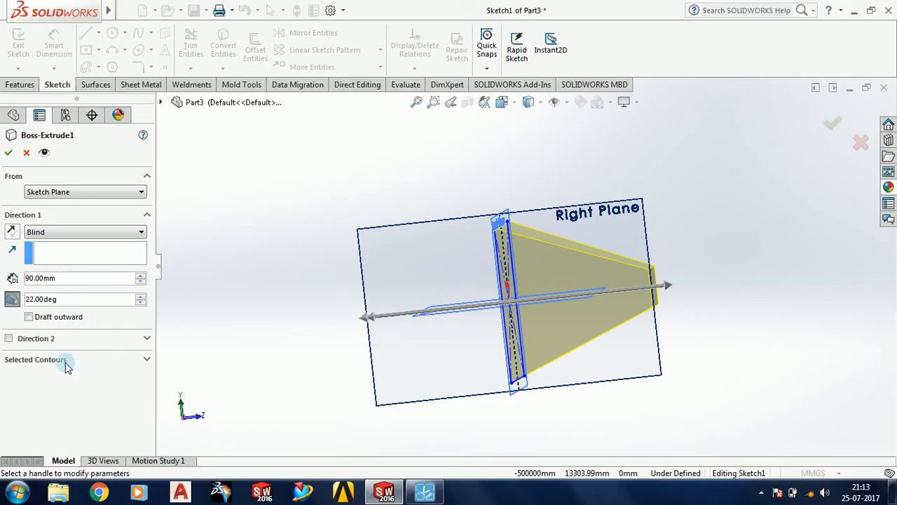
pyautogui.click(144, 361)
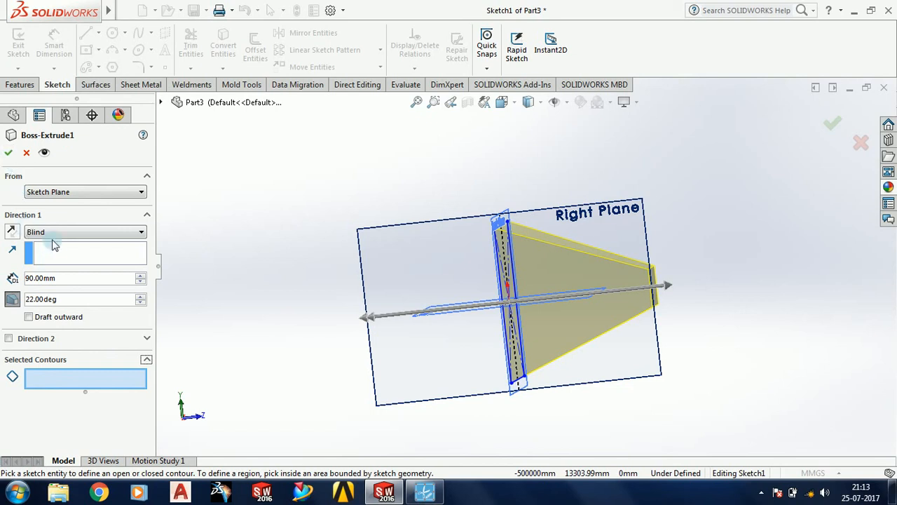
pyautogui.click(12, 300)
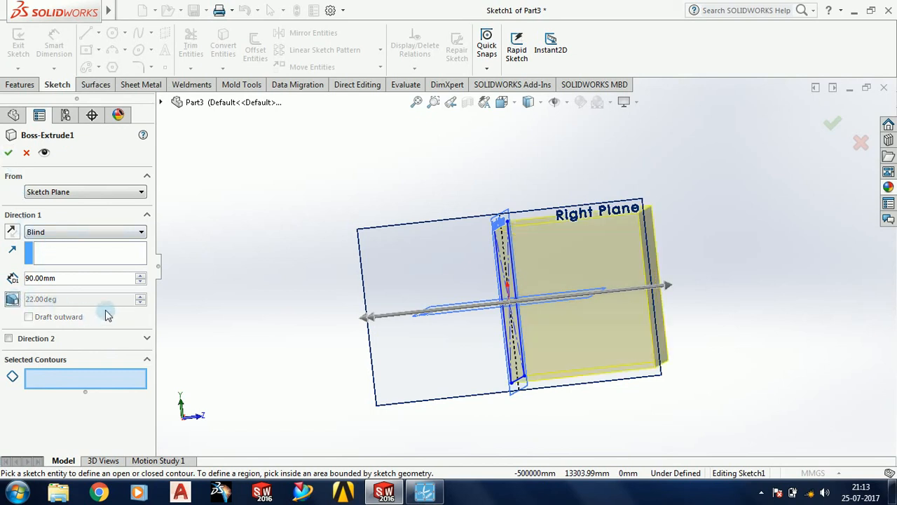
pyautogui.moveTo(325, 284); pyautogui.dragTo(294, 308, button='middle')
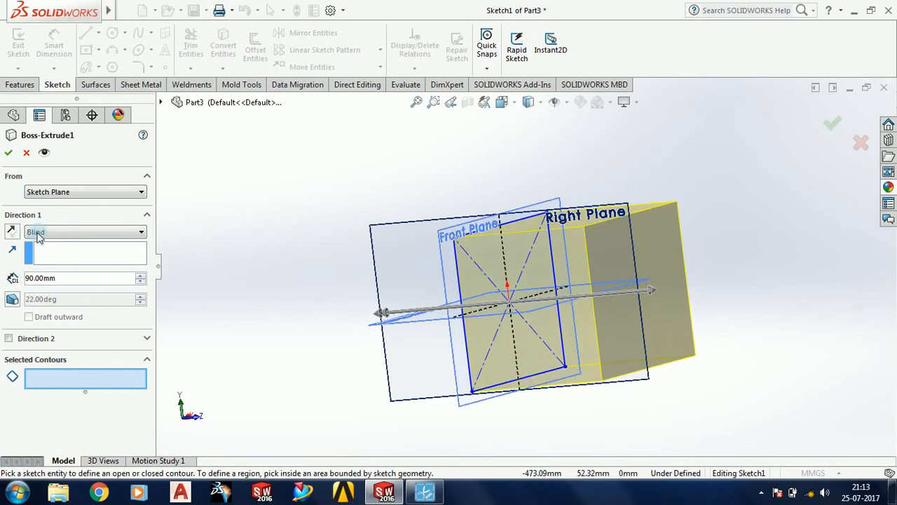
pyautogui.click(9, 153)
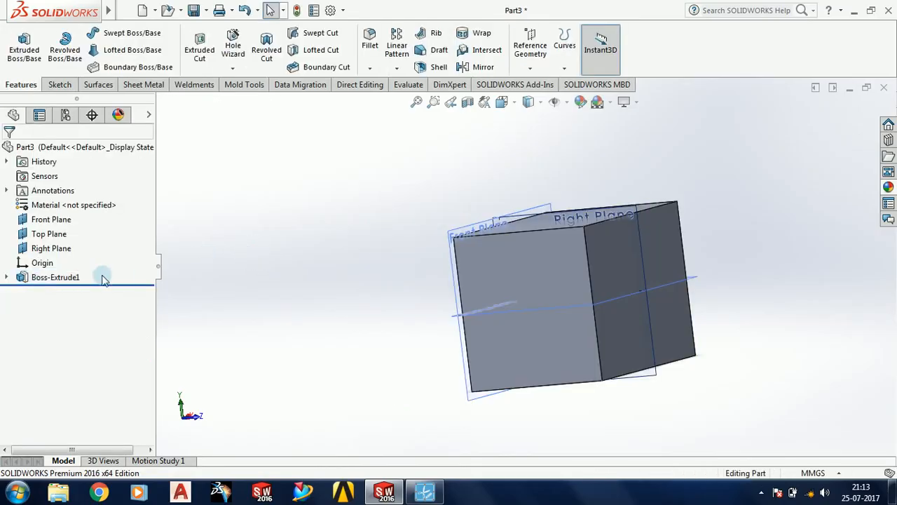
# Step: Delete the block's extrusion feature while keeping its rectangle sketch
pyautogui.click(68, 279)
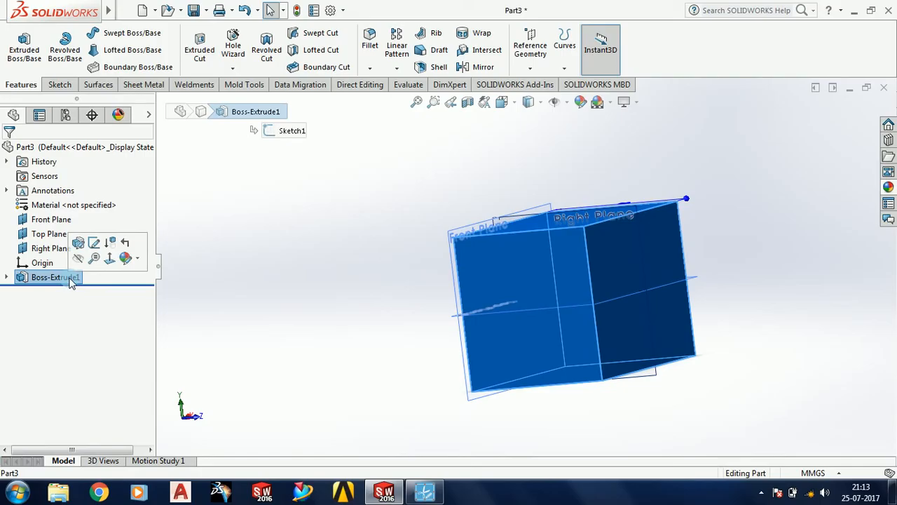
pyautogui.rightClick(70, 280)
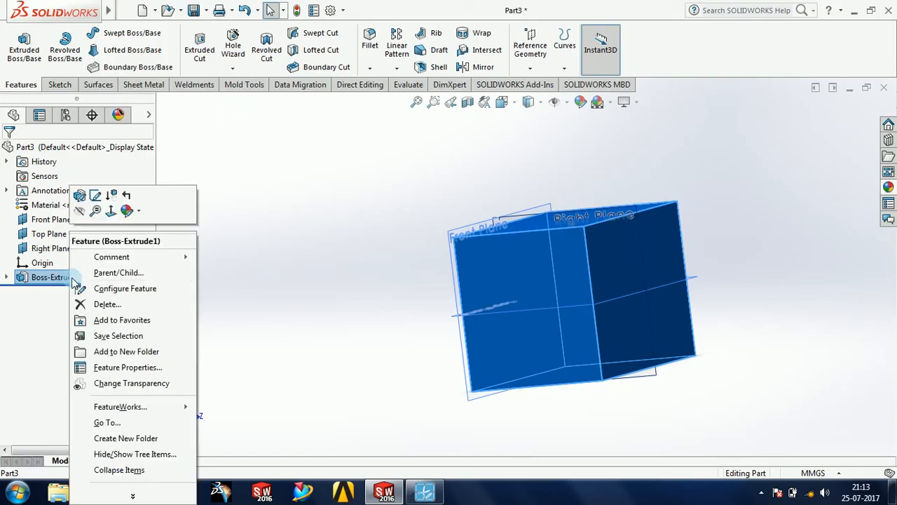
pyautogui.click(104, 304)
pyautogui.click(544, 180)
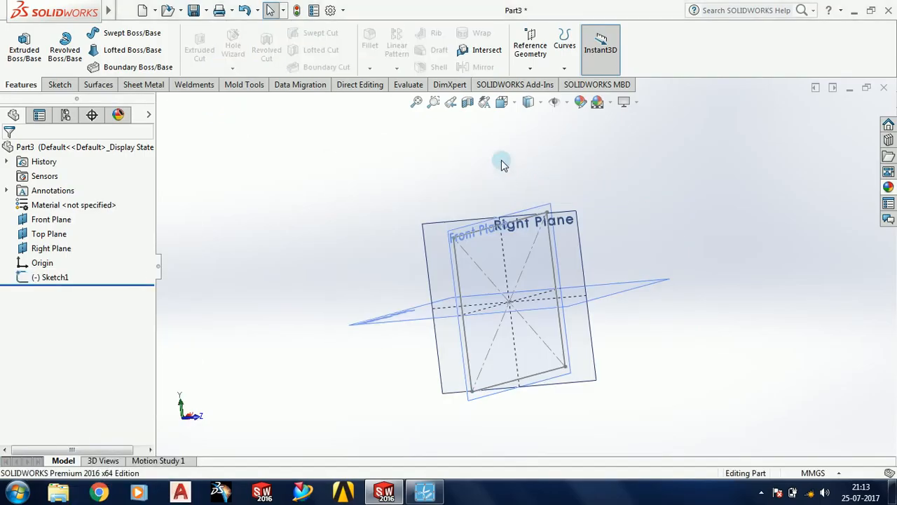
# Step: Edit the rectangle sketch and draw a vertical line through the origin between the midpoints of its upper and lower edges
pyautogui.rightClick(43, 279)
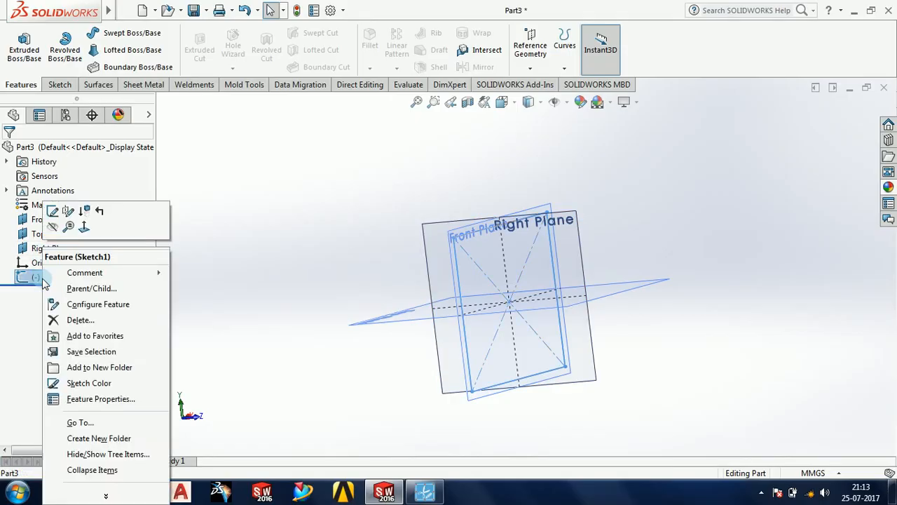
pyautogui.click(53, 211)
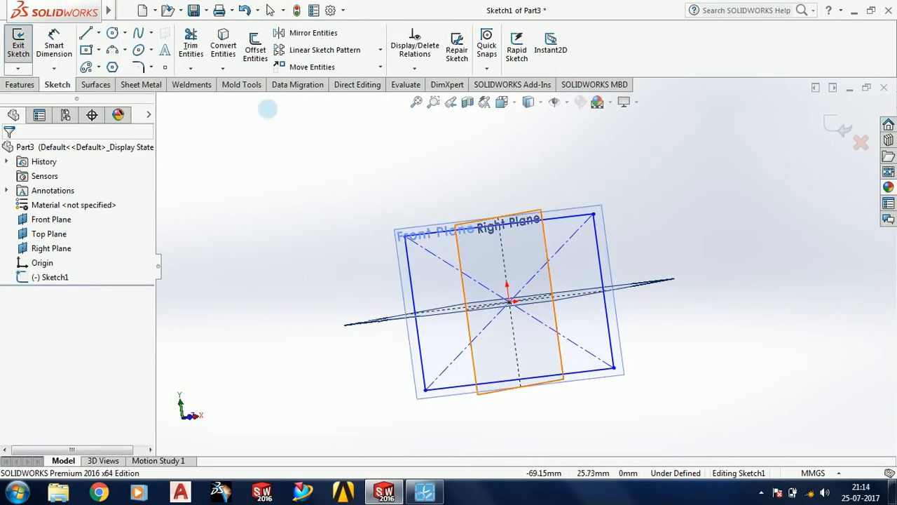
pyautogui.click(86, 33)
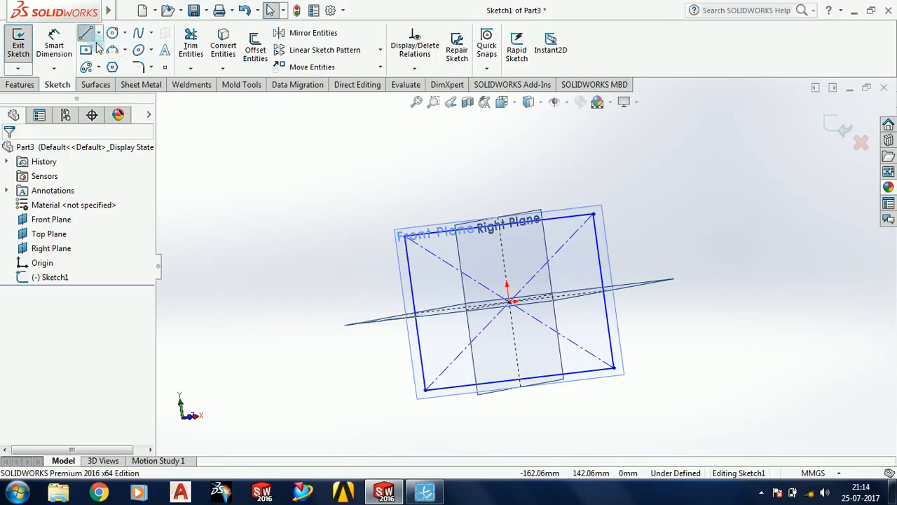
pyautogui.click(500, 226)
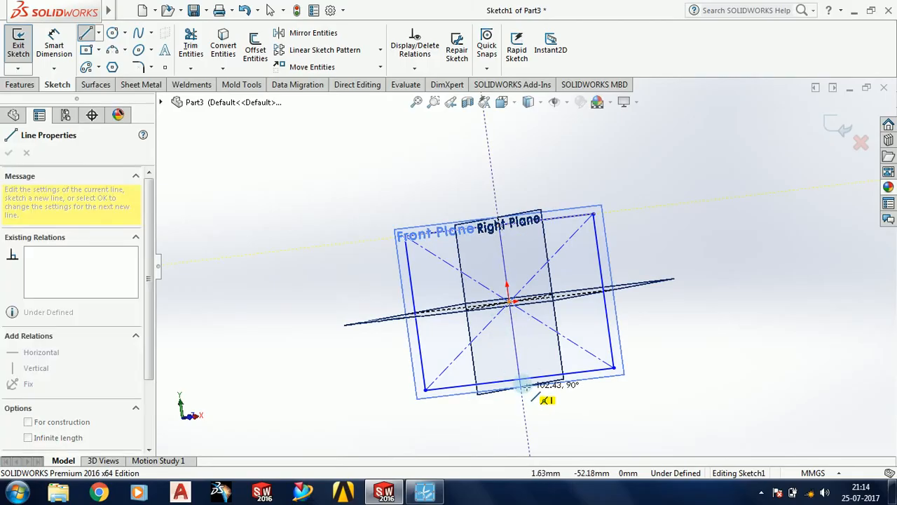
pyautogui.click(520, 378)
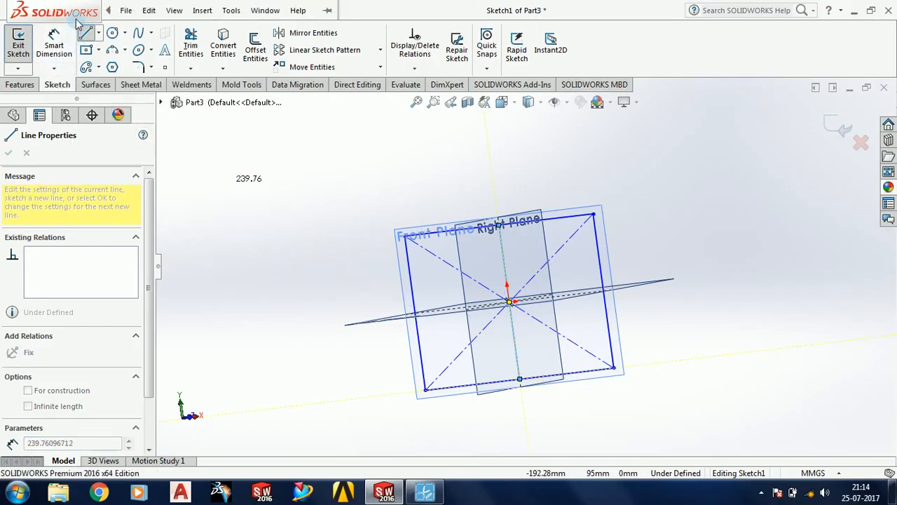
pyautogui.click(86, 33)
# Step: Draw a horizontal line through the origin between the midpoints of the rectangle's side edges and exit the sketch
pyautogui.click(86, 32)
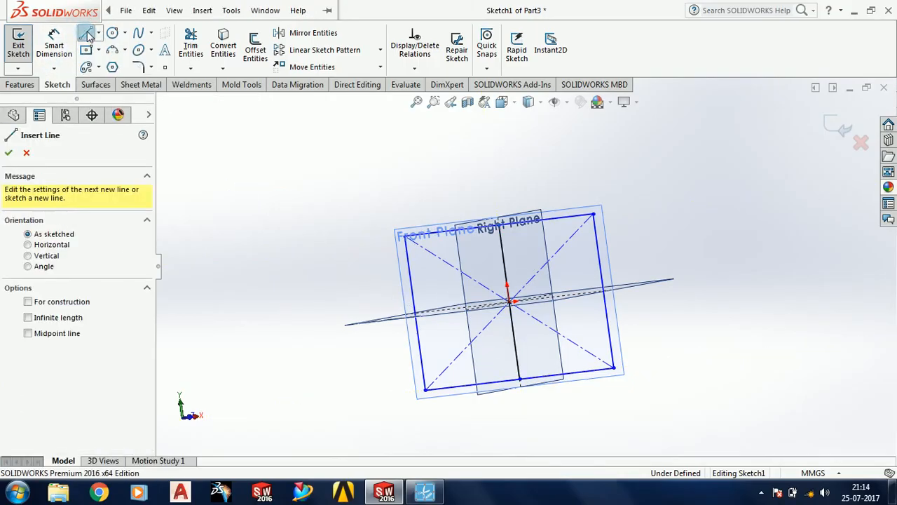
pyautogui.click(415, 317)
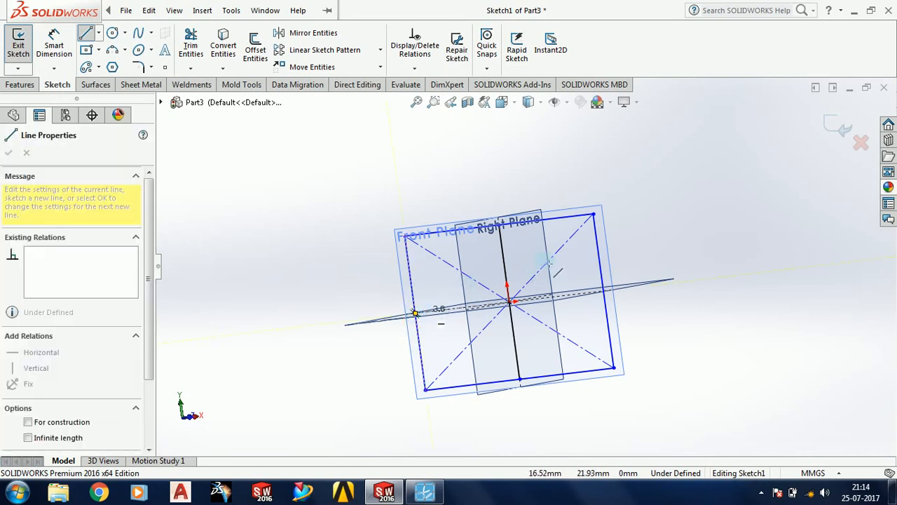
pyautogui.click(604, 289)
pyautogui.press('Escape')
pyautogui.moveTo(593, 349)
pyautogui.mouseDown(button='middle')
pyautogui.moveTo(584, 306)
pyautogui.moveTo(543, 270)
pyautogui.mouseUp(button='middle')
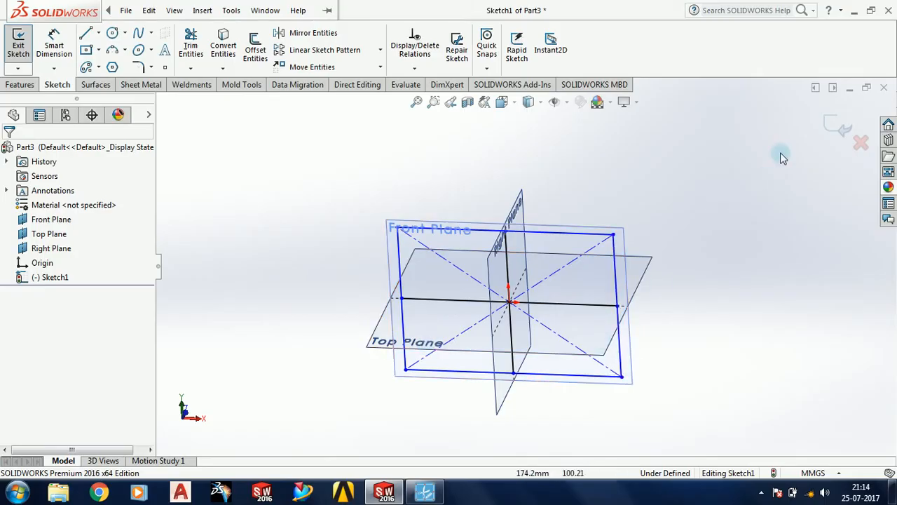
pyautogui.click(835, 128)
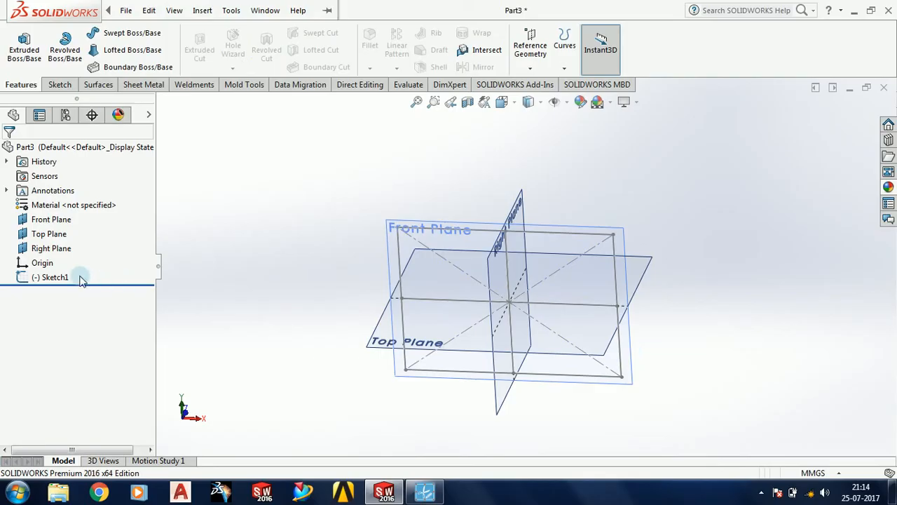
# Step: Start an Extruded Boss/Base from the divided rectangle sketch and select its upper-left and lower-right quadrants as contours
pyautogui.click(56, 276)
pyautogui.click(26, 49)
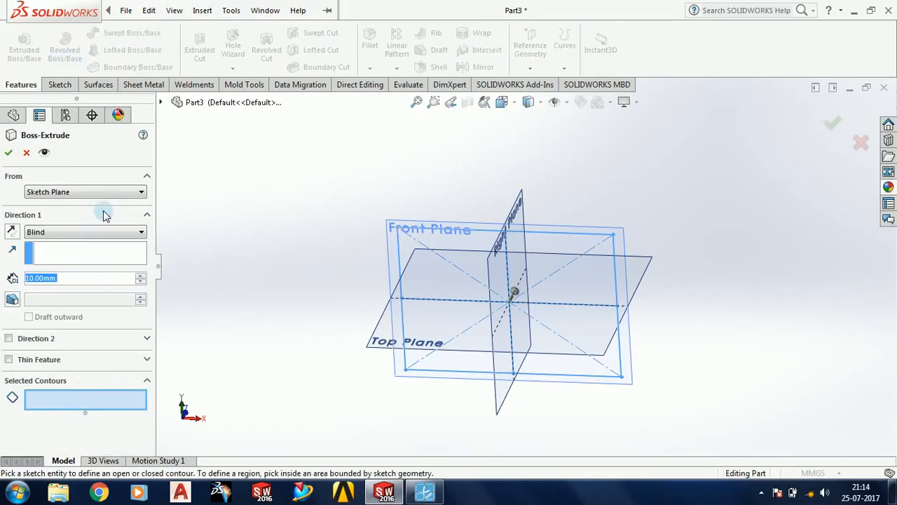
pyautogui.click(56, 401)
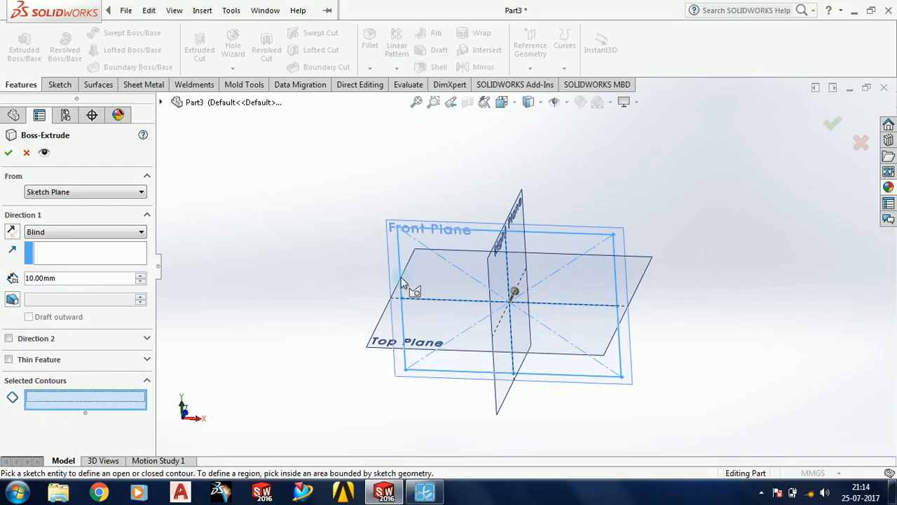
pyautogui.click(427, 273)
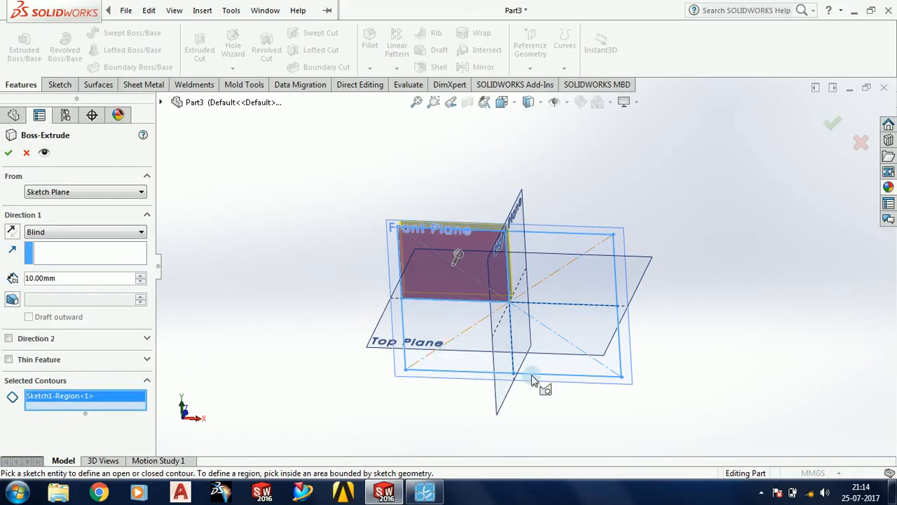
pyautogui.click(550, 356)
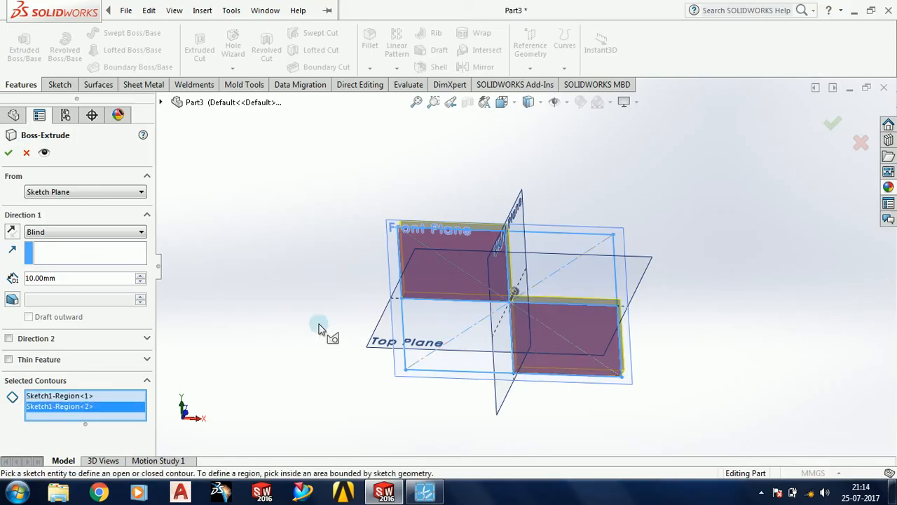
# Step: Set the Blind depth of the two selected quadrants' extrusion to 50 mm
pyautogui.moveTo(294, 302)
pyautogui.mouseDown(button='middle')
pyautogui.moveTo(303, 309)
pyautogui.moveTo(301, 350)
pyautogui.moveTo(336, 372)
pyautogui.moveTo(331, 384)
pyautogui.moveTo(280, 336)
pyautogui.mouseUp(button='middle')
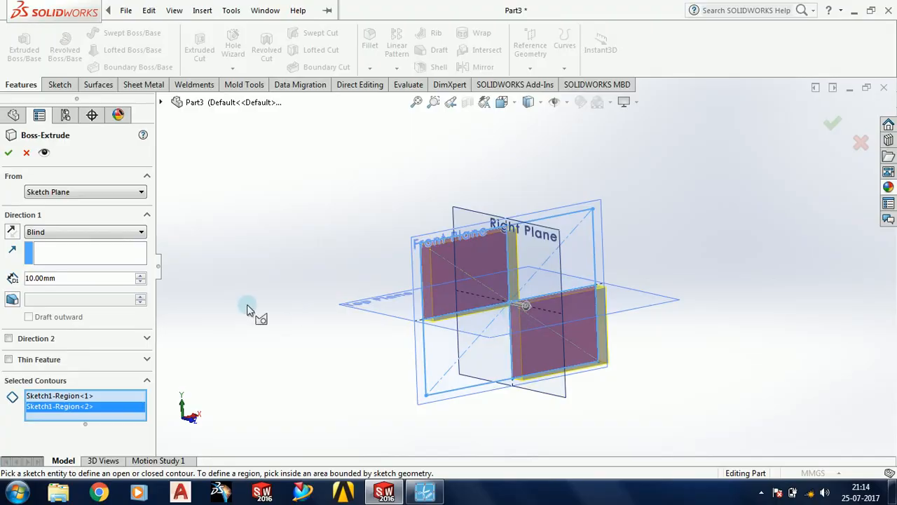
pyautogui.click(141, 275)
pyautogui.click(142, 276)
pyautogui.click(142, 275)
pyautogui.click(141, 276)
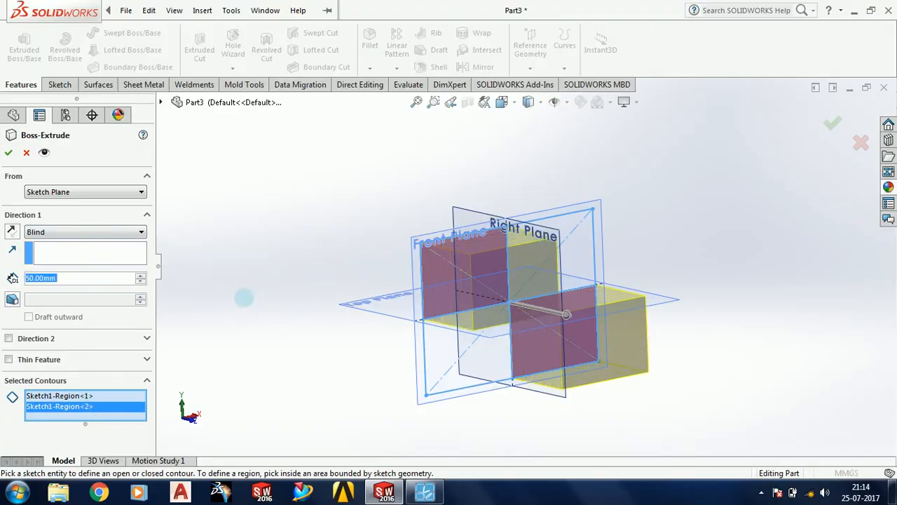
pyautogui.moveTo(244, 298); pyautogui.dragTo(196, 308, button='middle')
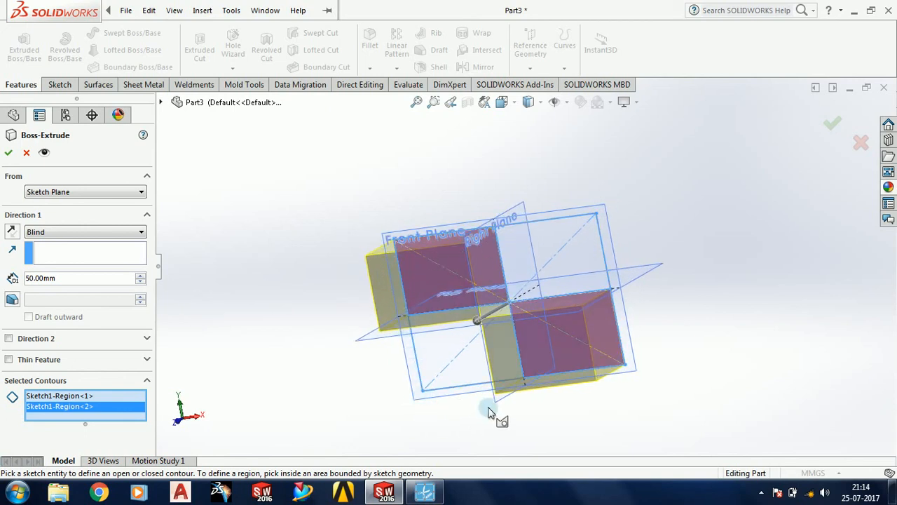
# Step: Complete the Blind extrusion of the two selected diagonal quadrants
pyautogui.moveTo(392, 383); pyautogui.dragTo(408, 365, button='middle')
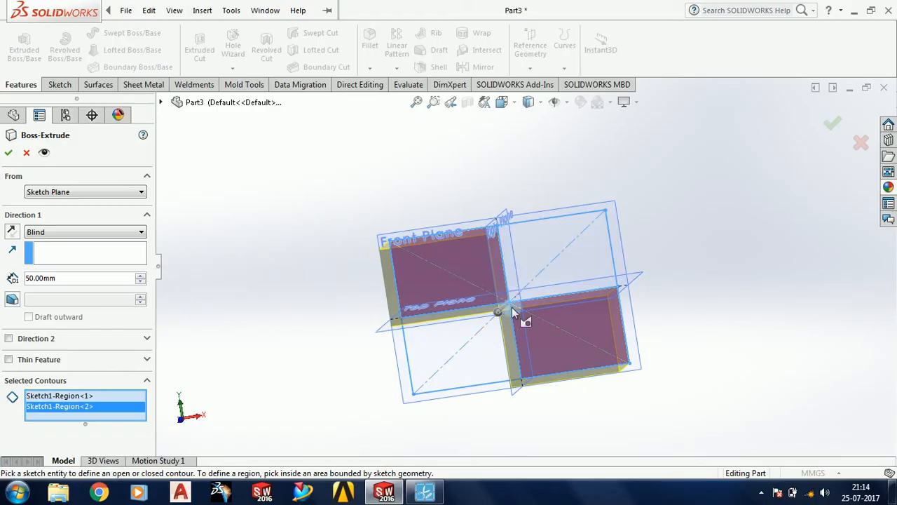
pyautogui.click(8, 152)
pyautogui.moveTo(283, 347); pyautogui.dragTo(265, 354, button='middle')
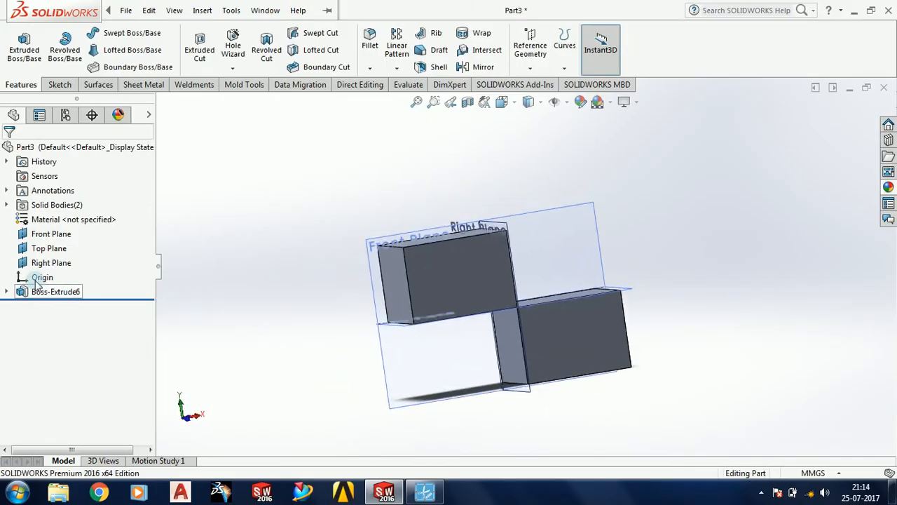
# Step: Edit the two-quadrant extrusion feature and review its available start conditions and Direction 1 end conditions, keeping Sketch Plane and Blind
pyautogui.click(43, 293)
pyautogui.rightClick(43, 293)
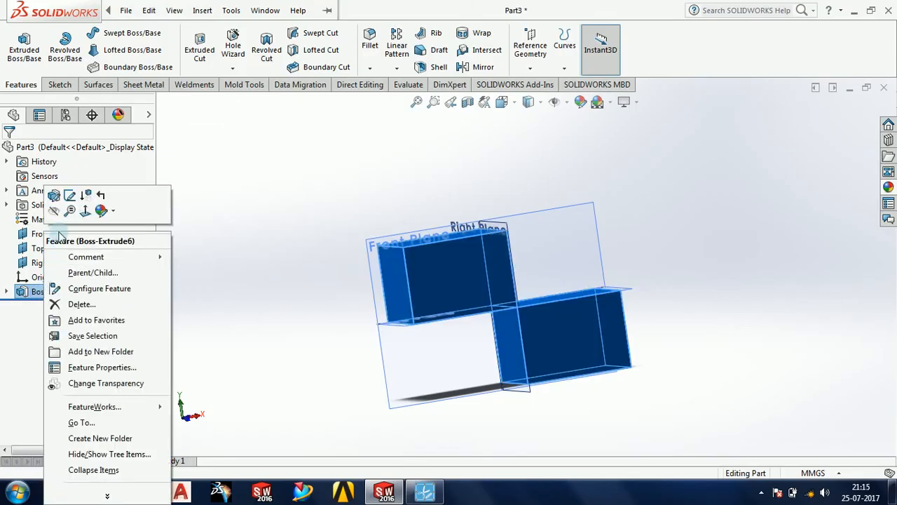
pyautogui.click(58, 197)
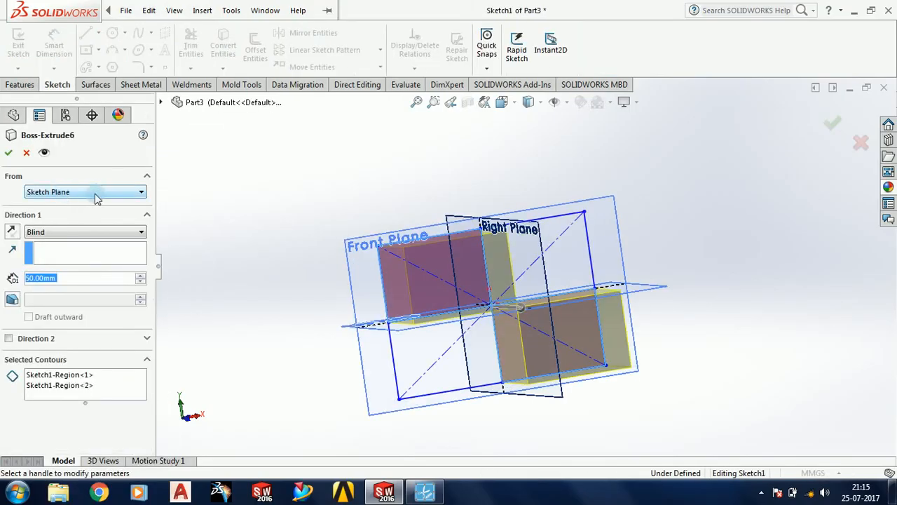
pyautogui.click(98, 195)
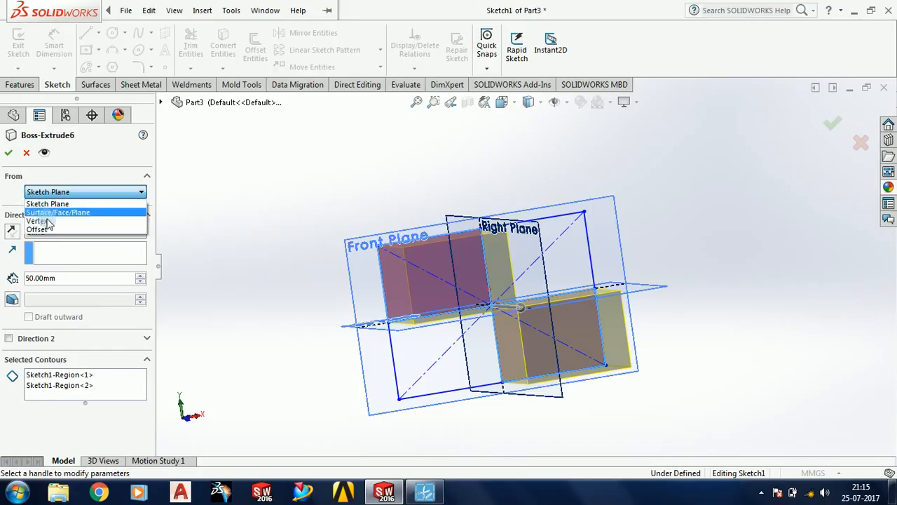
pyautogui.click(42, 204)
pyautogui.click(35, 232)
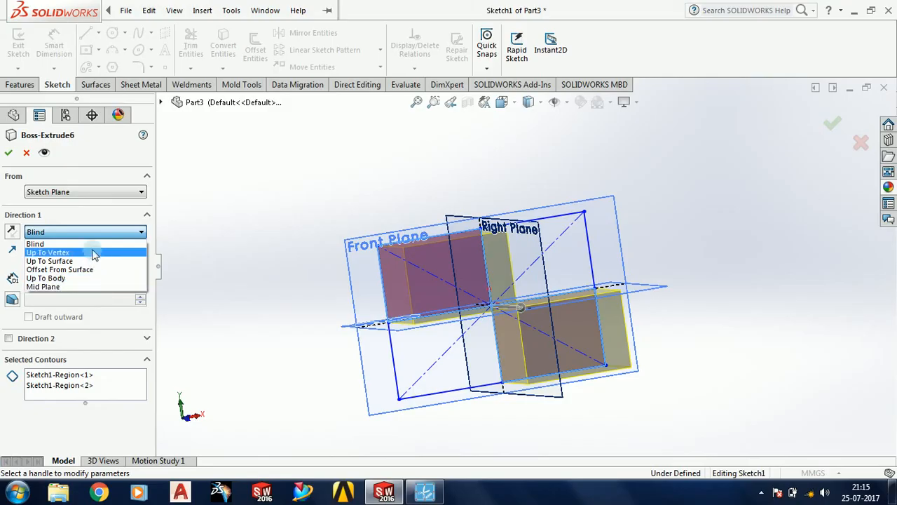
pyautogui.click(12, 202)
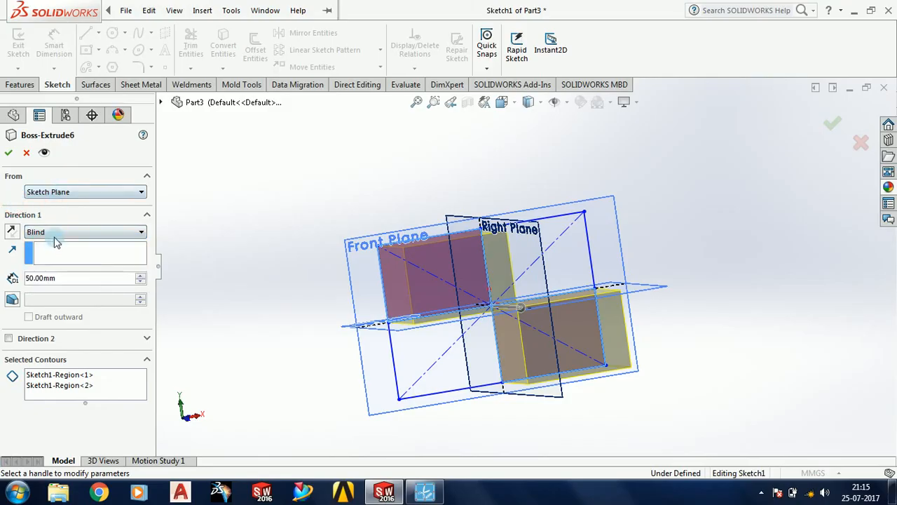